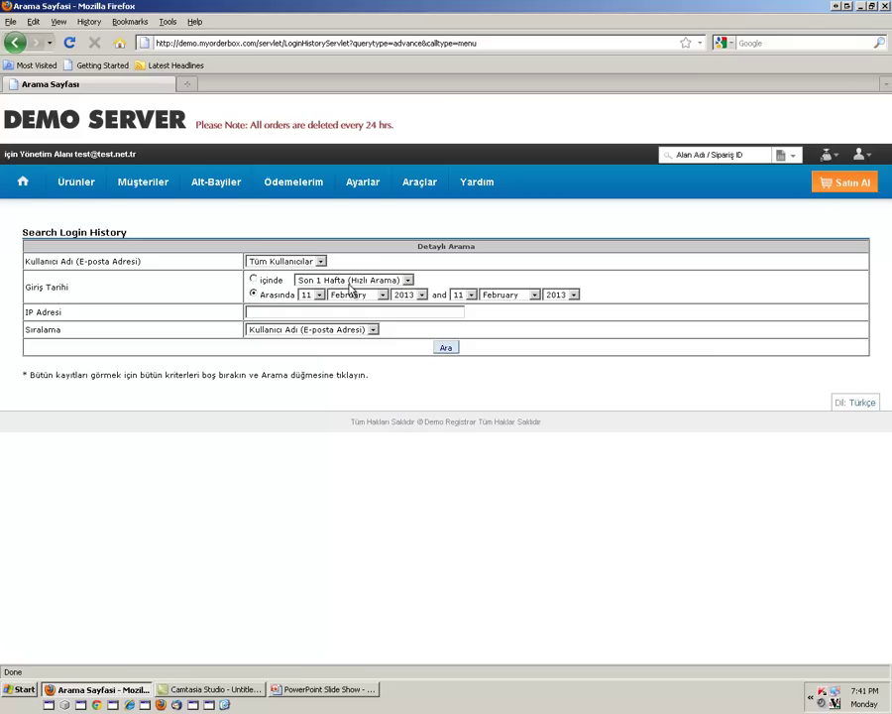
Step: Check the user filter options of the login history search and keep Tüm Kullanıcılar selected
click(292, 262)
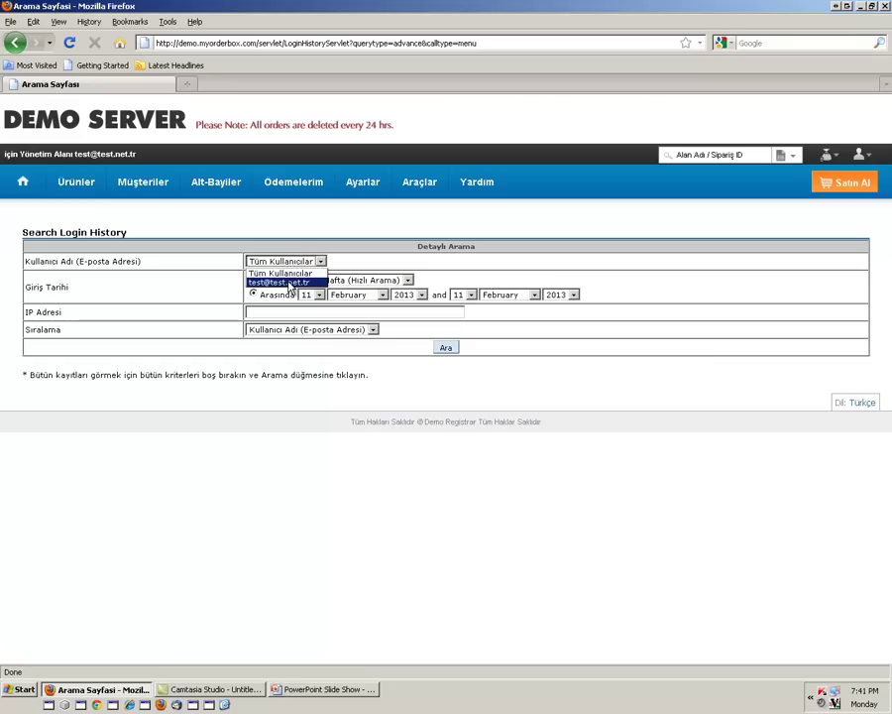
click(283, 273)
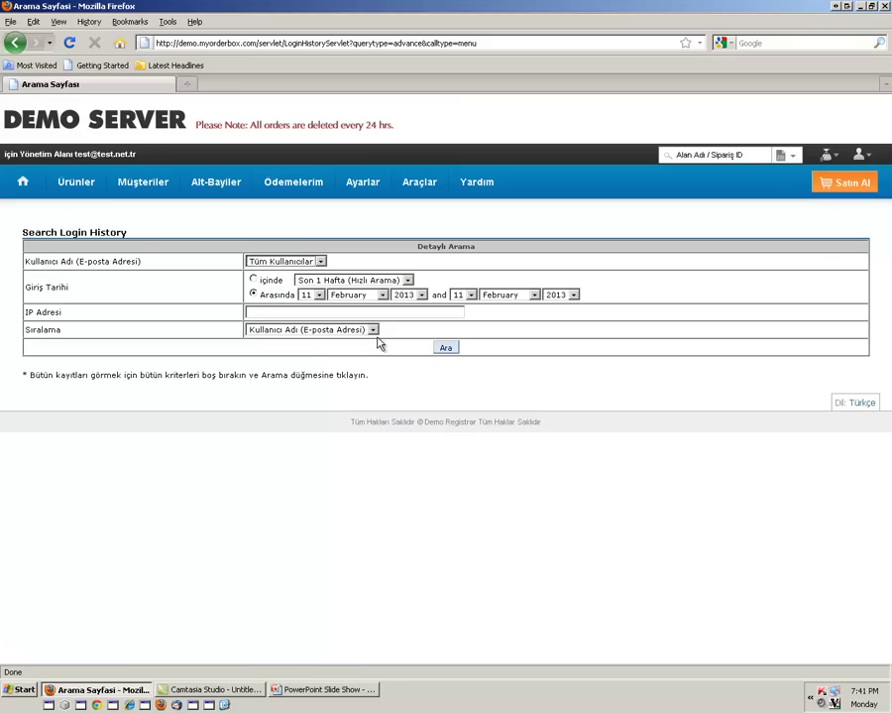
Step: Choose Tax Report in the CSV data export portal, and close the portal without submitting a request
mouse_move(406, 186)
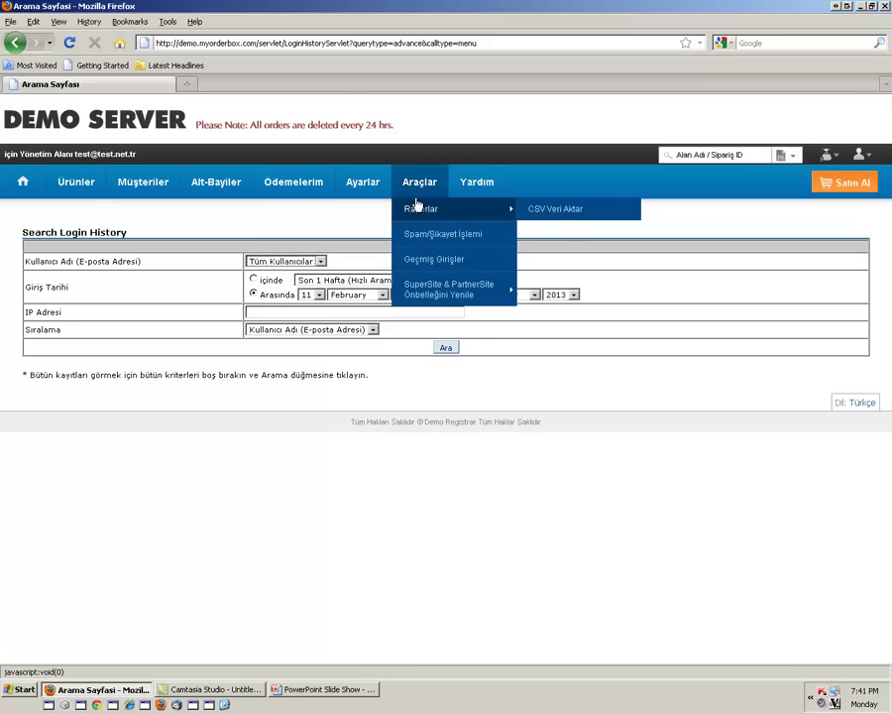
click(561, 215)
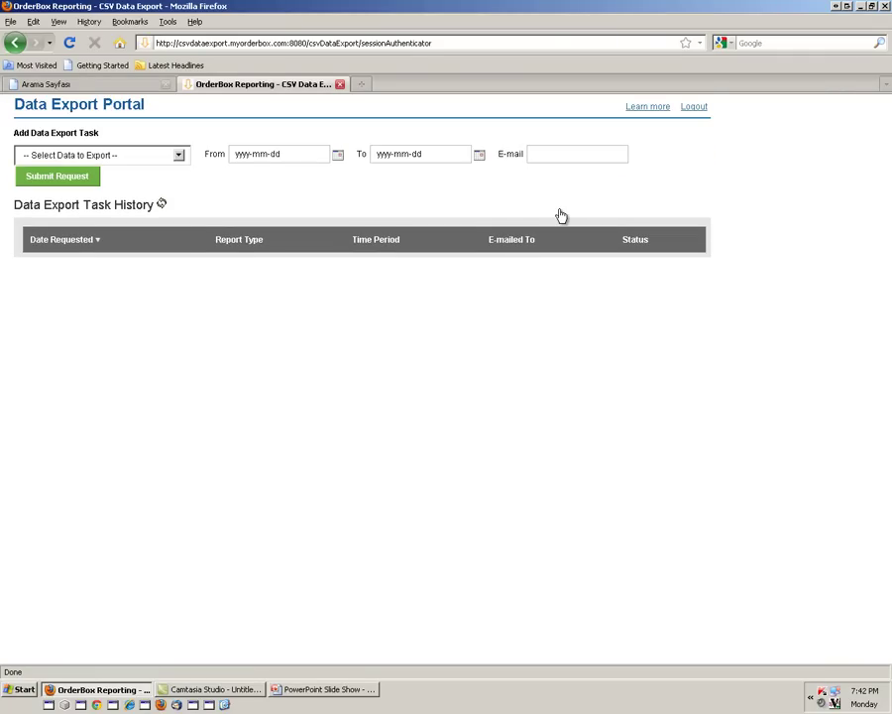
click(97, 156)
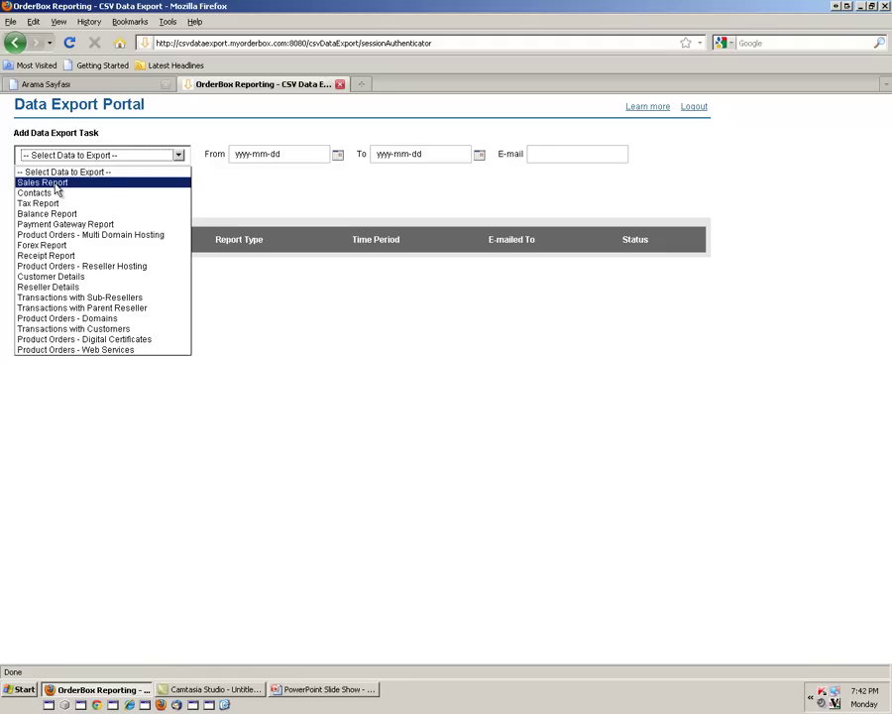
click(285, 158)
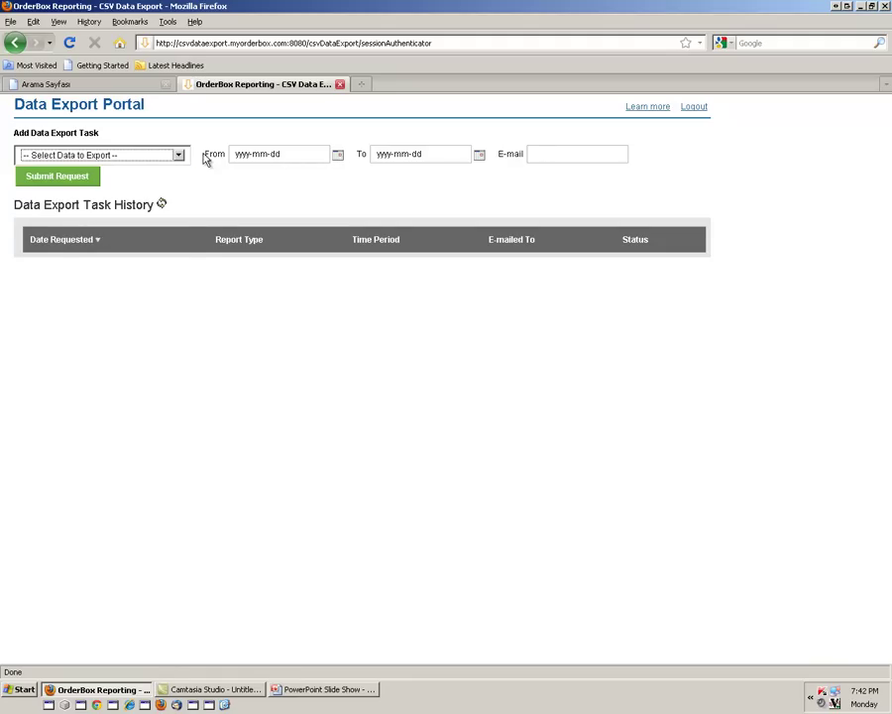
click(93, 156)
click(54, 199)
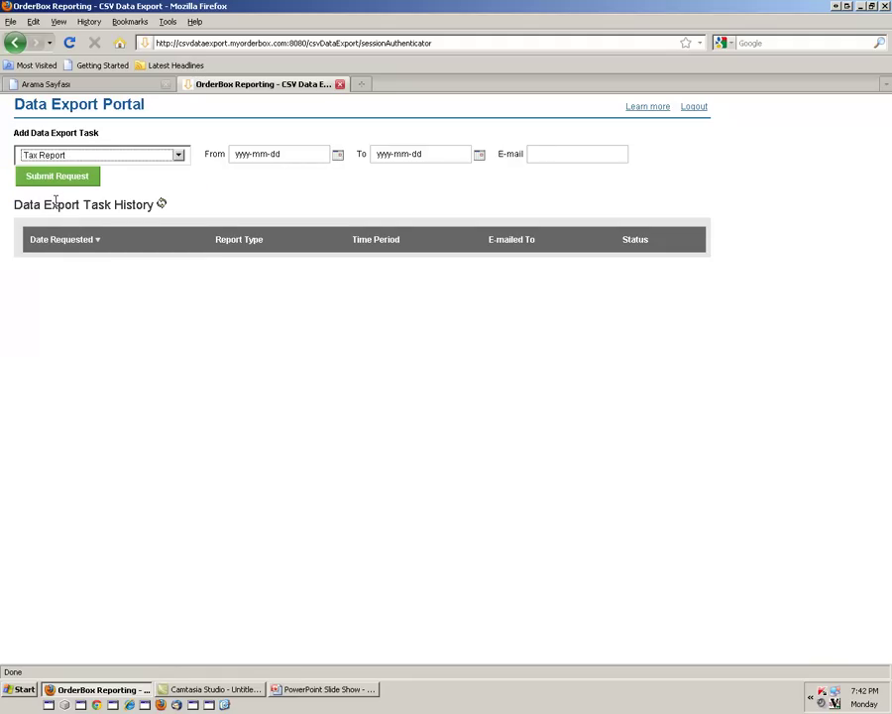
click(566, 152)
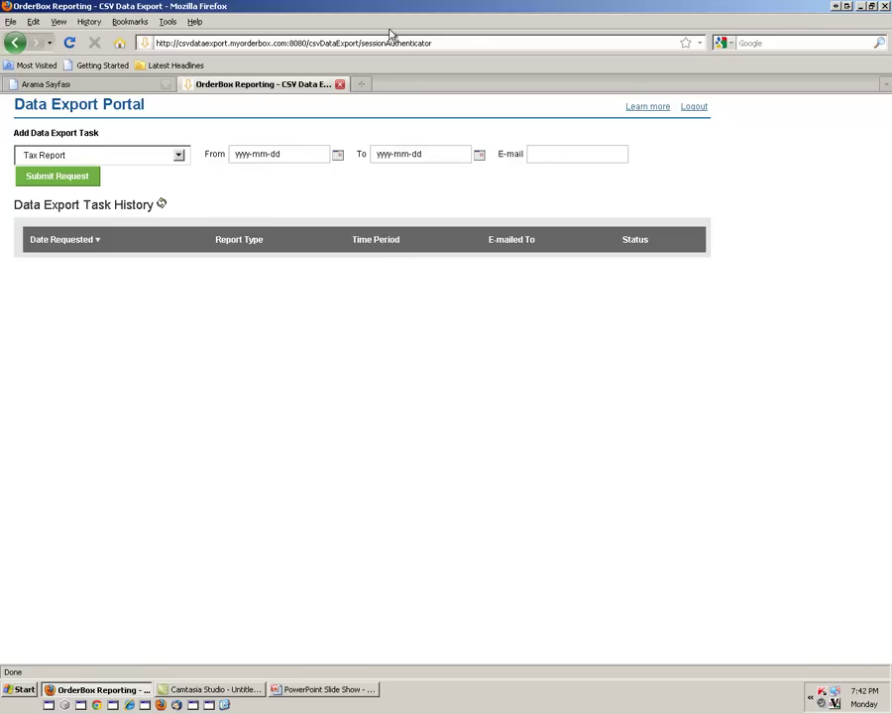
click(111, 85)
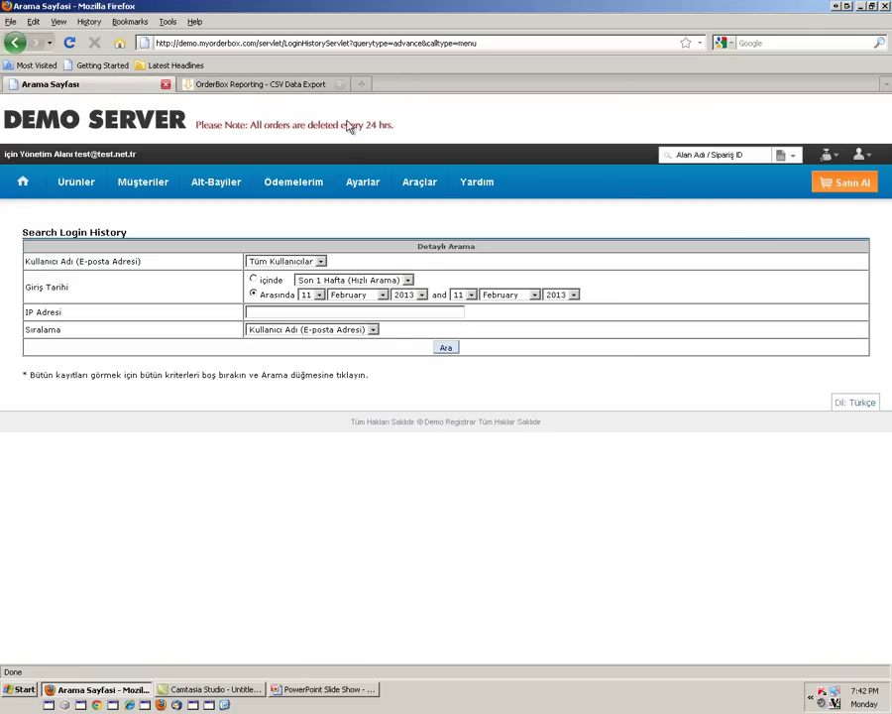
click(339, 84)
Step: Refresh the SuperSite & PartnerSite cache for all settings (Tüm SuperSite & PartnerSite Ayarları)
mouse_move(353, 188)
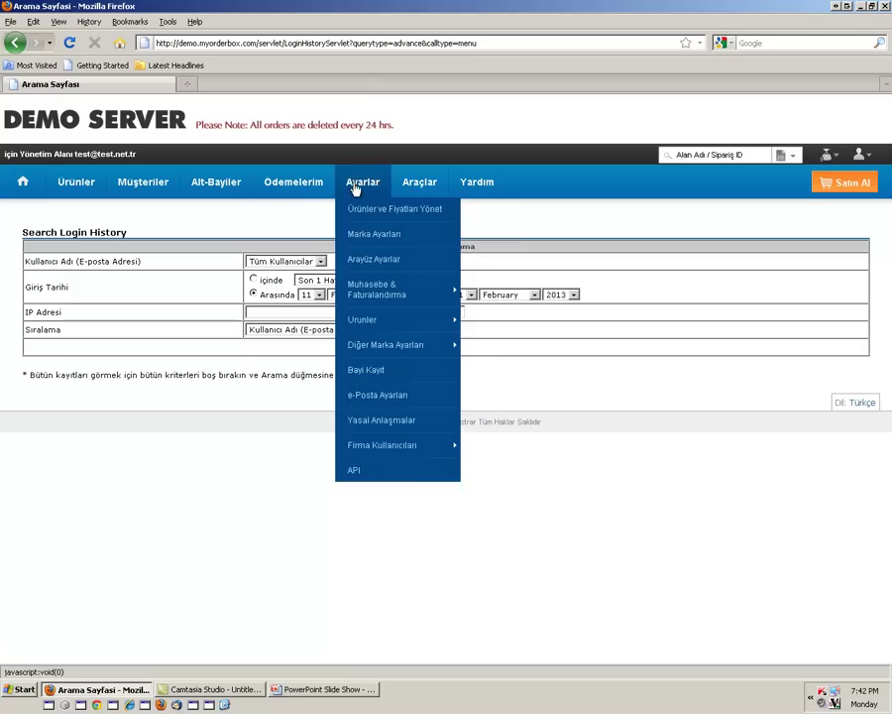
mouse_move(399, 185)
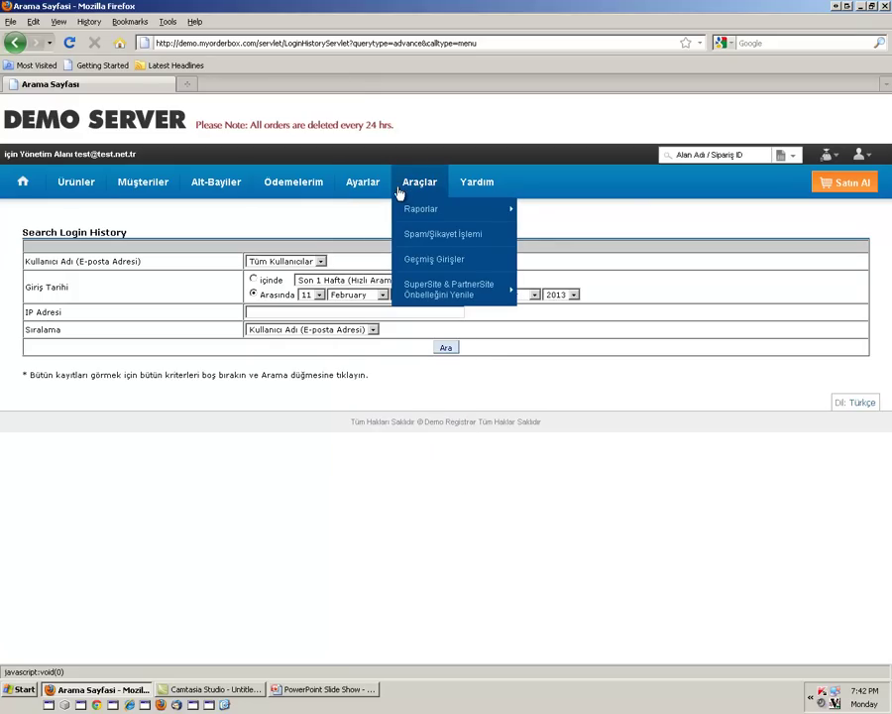
mouse_move(432, 294)
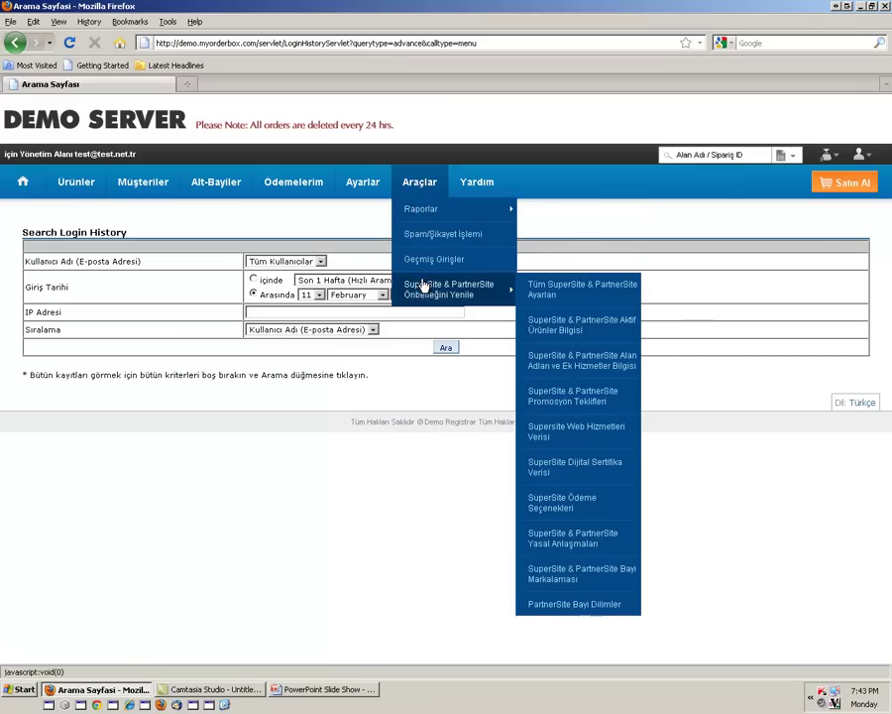
click(553, 289)
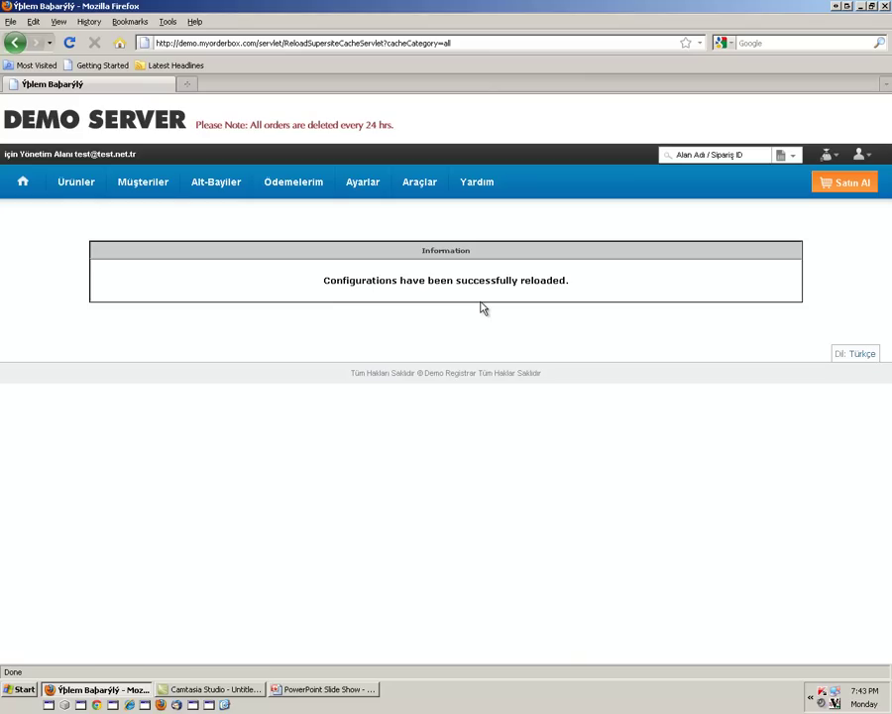
Step: View the Bilgi Bankası knowledge base home page and return to the control panel
mouse_move(472, 184)
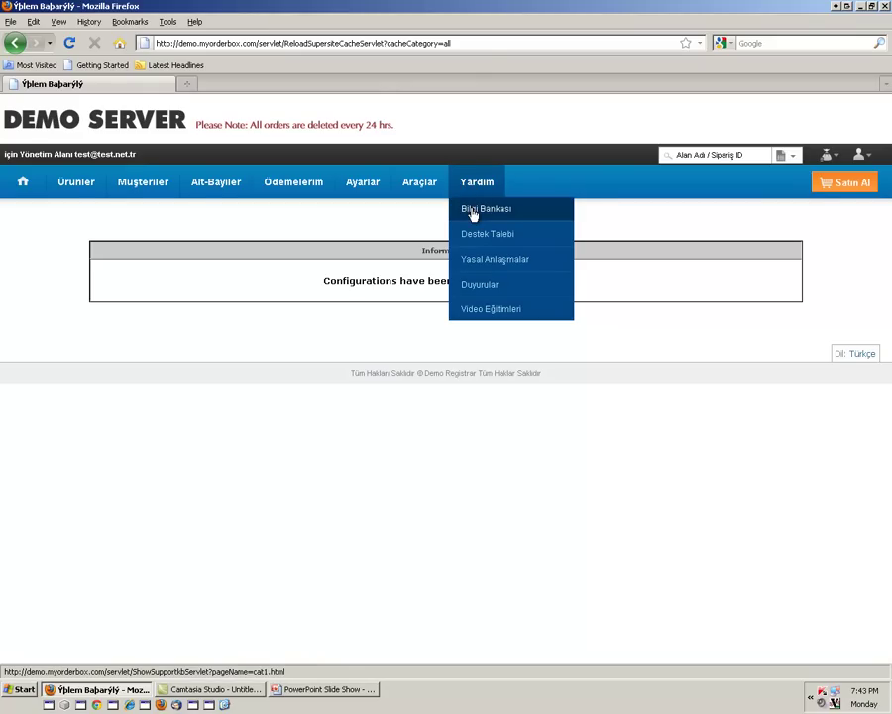
click(472, 210)
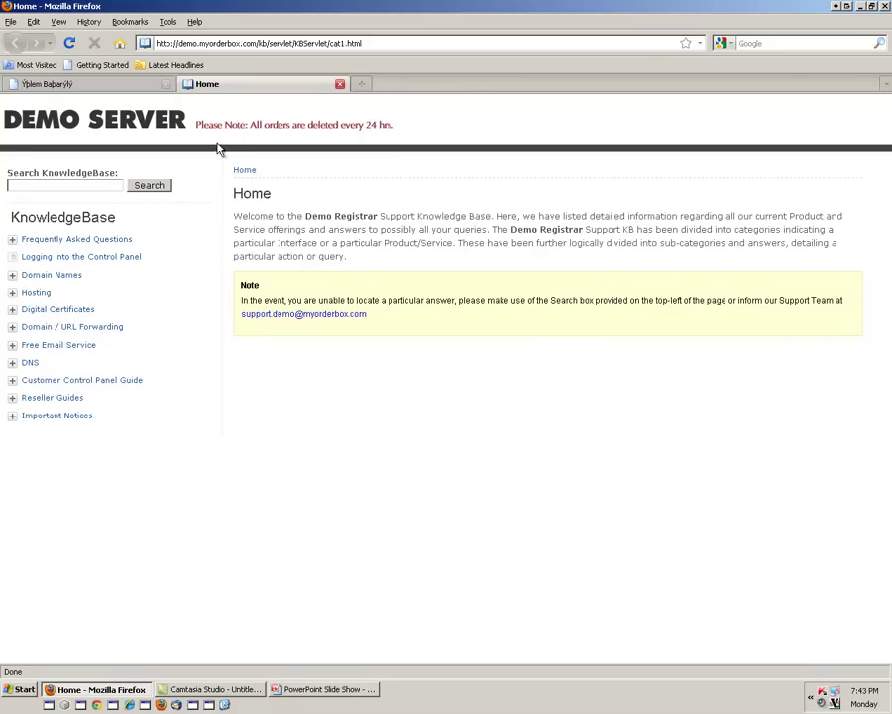
click(127, 83)
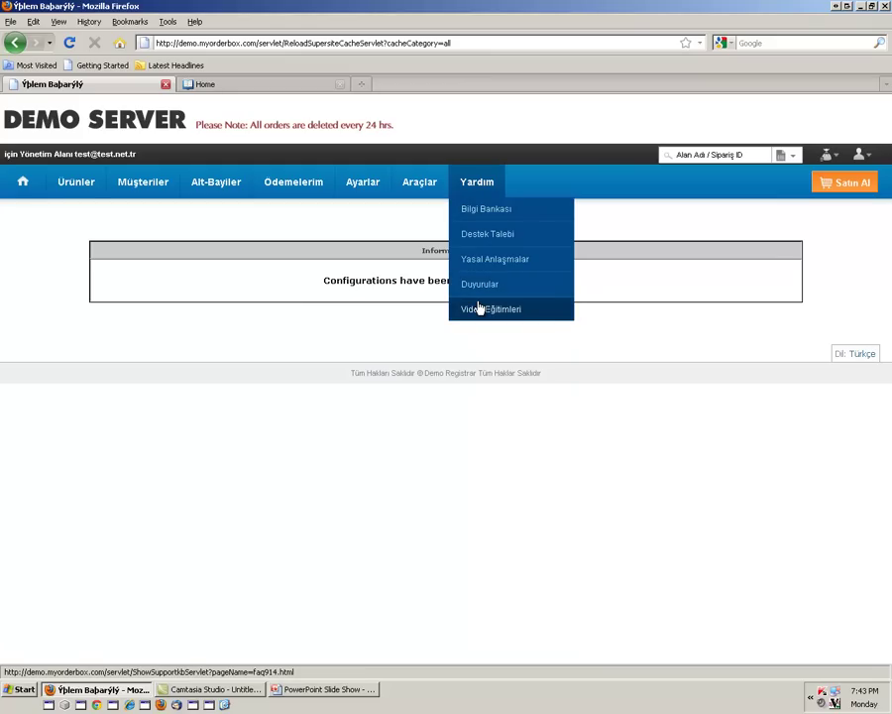
Step: Switch to the PowerPoint slide show, advance to the Satış & Pazarlama Otomasyonu slide, and return to Firefox
key(alt+Tab)
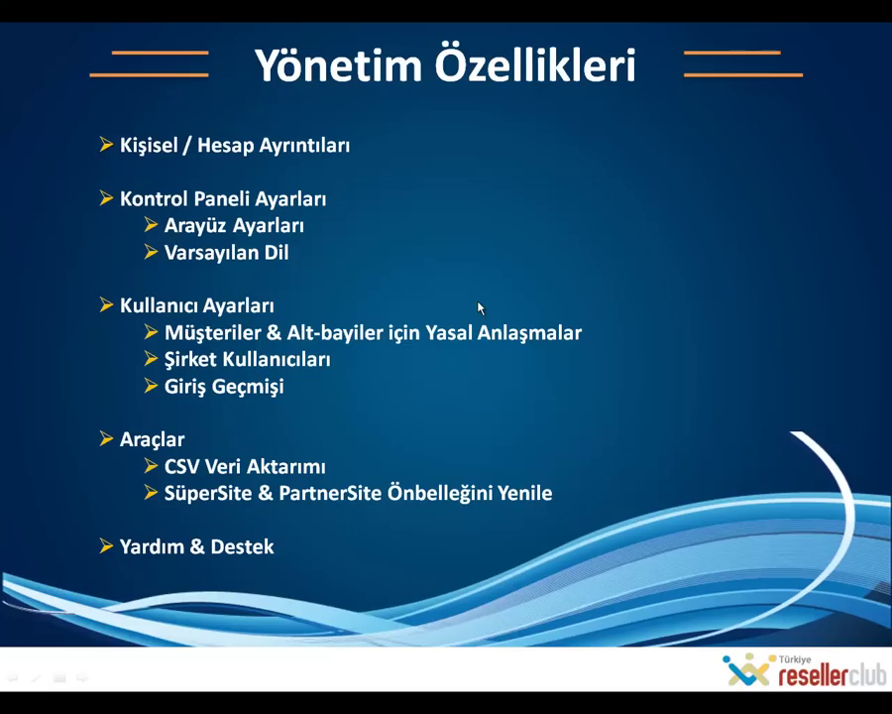
click(478, 309)
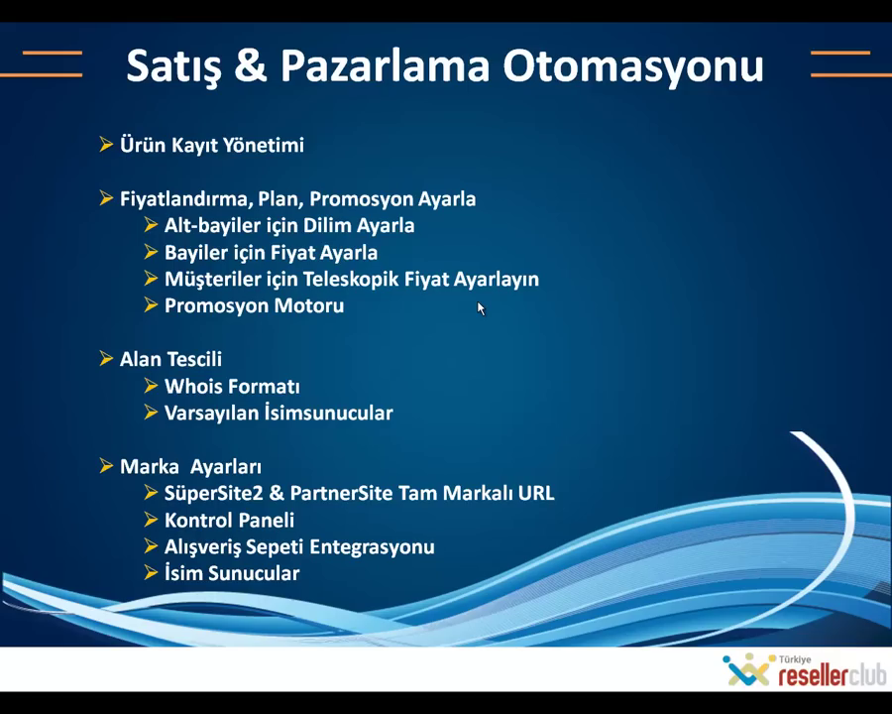
key(alt+Tab)
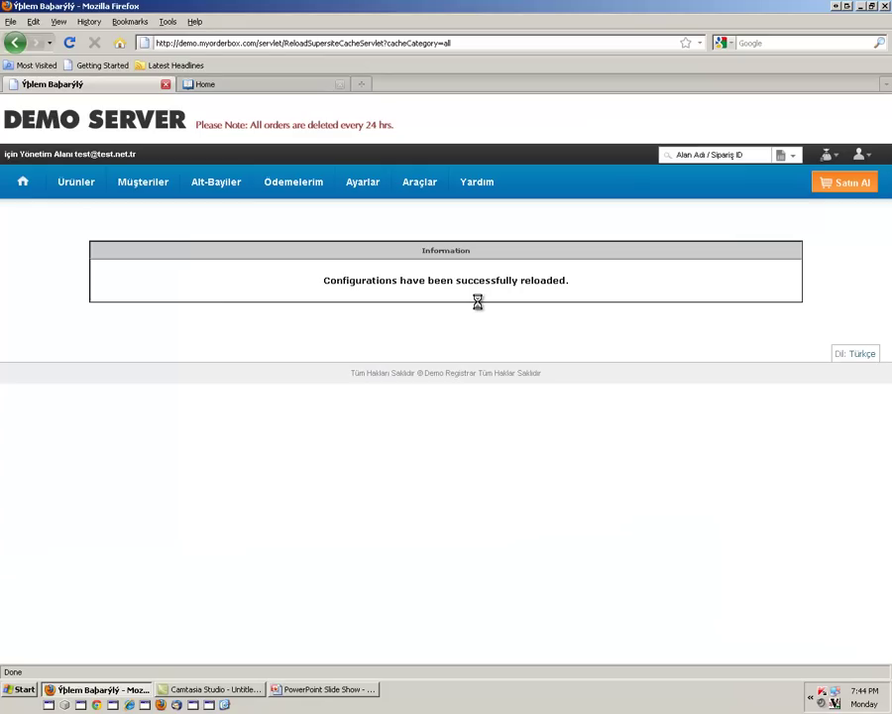
Step: Examine the TLD selling preferences for Alan Adı Kaydı in the products and pricing management, highlighting the .DE entry
mouse_move(373, 182)
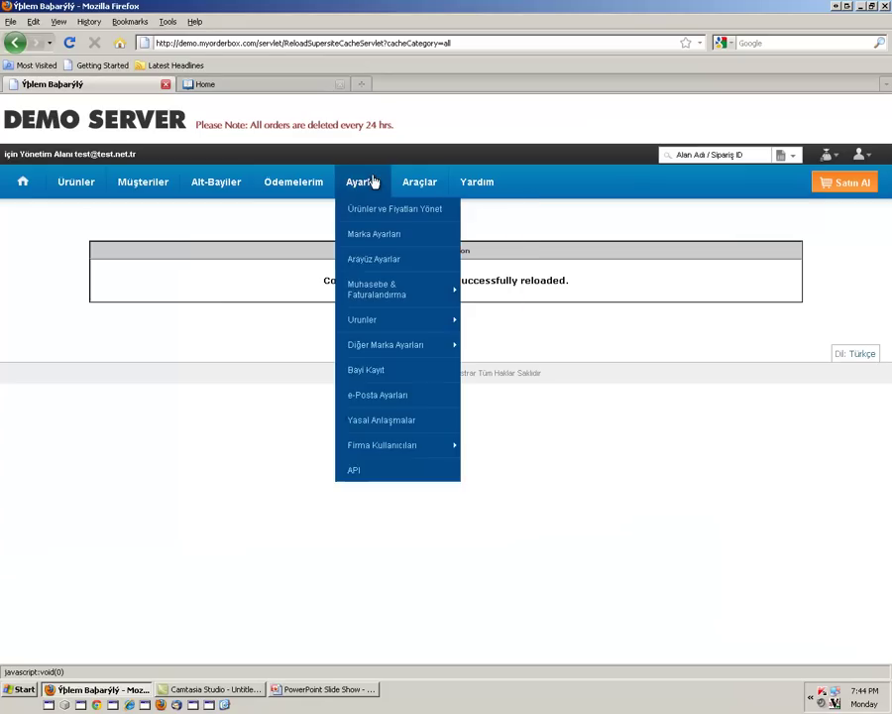
click(375, 210)
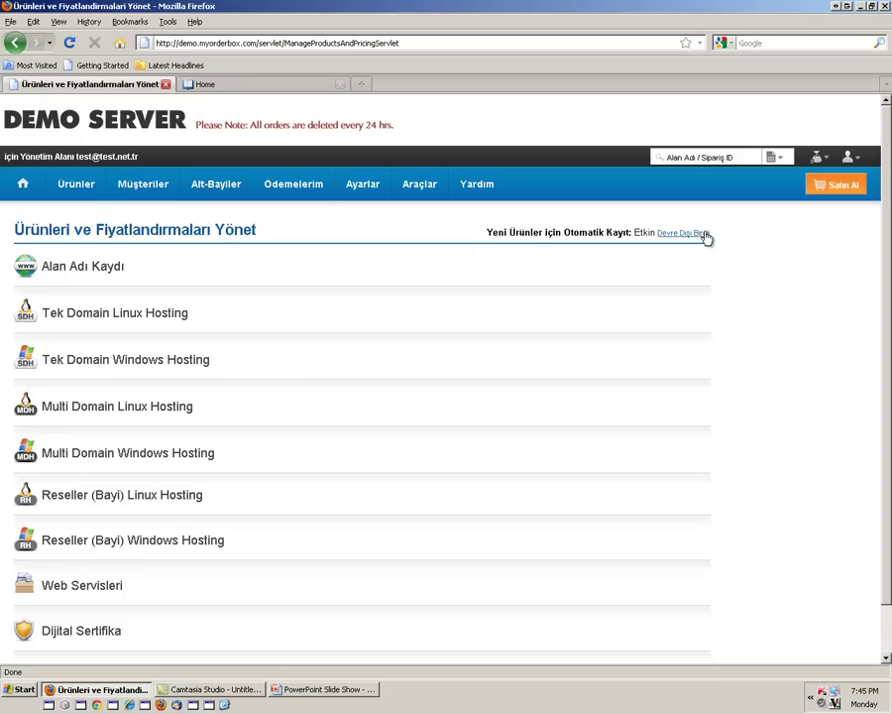
click(71, 270)
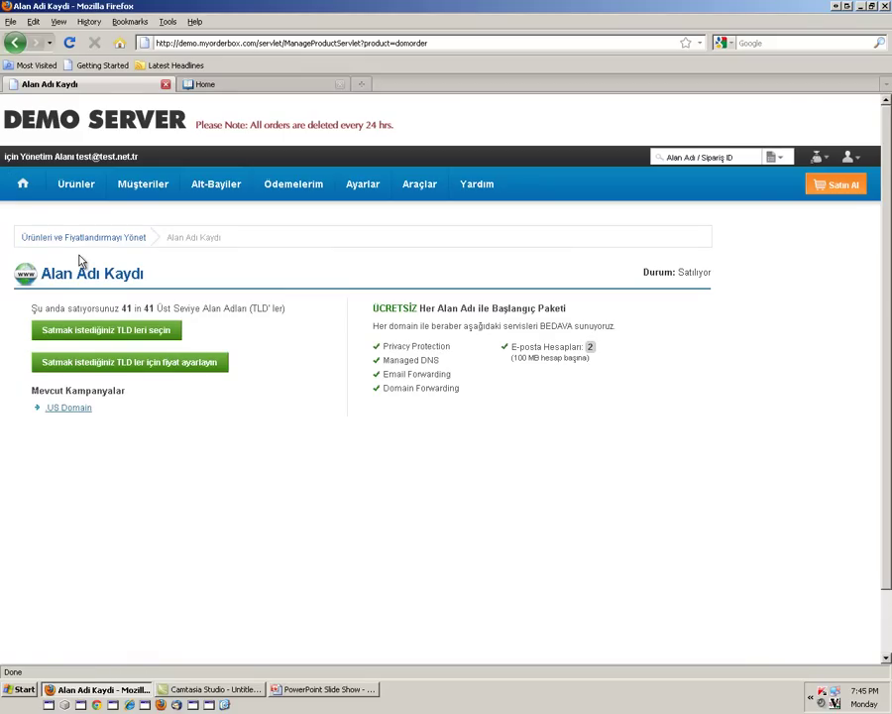
click(101, 331)
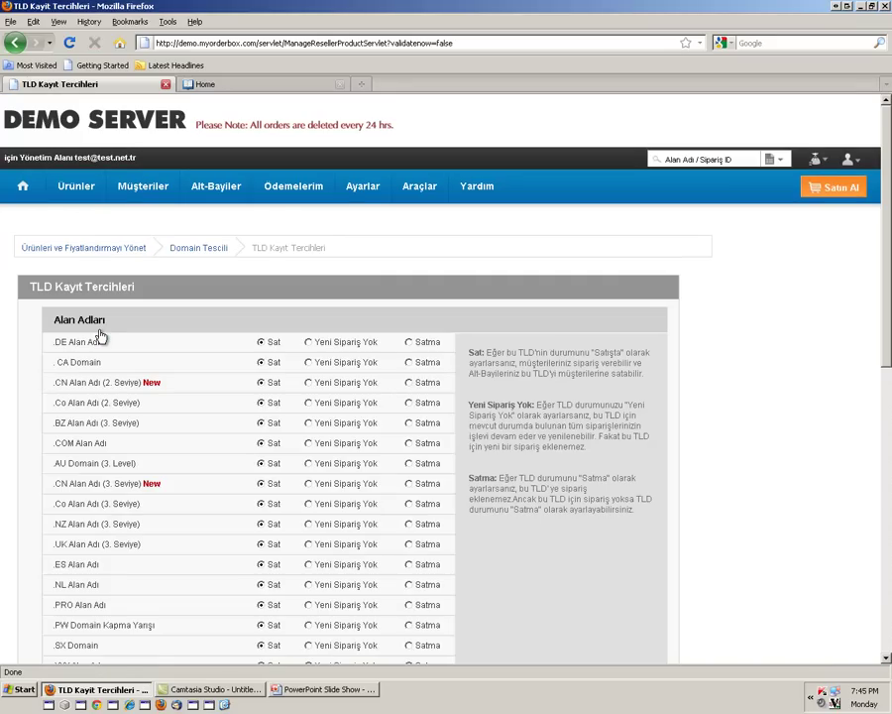
scroll(133, 373, down, 7)
scroll(133, 374, down, 3)
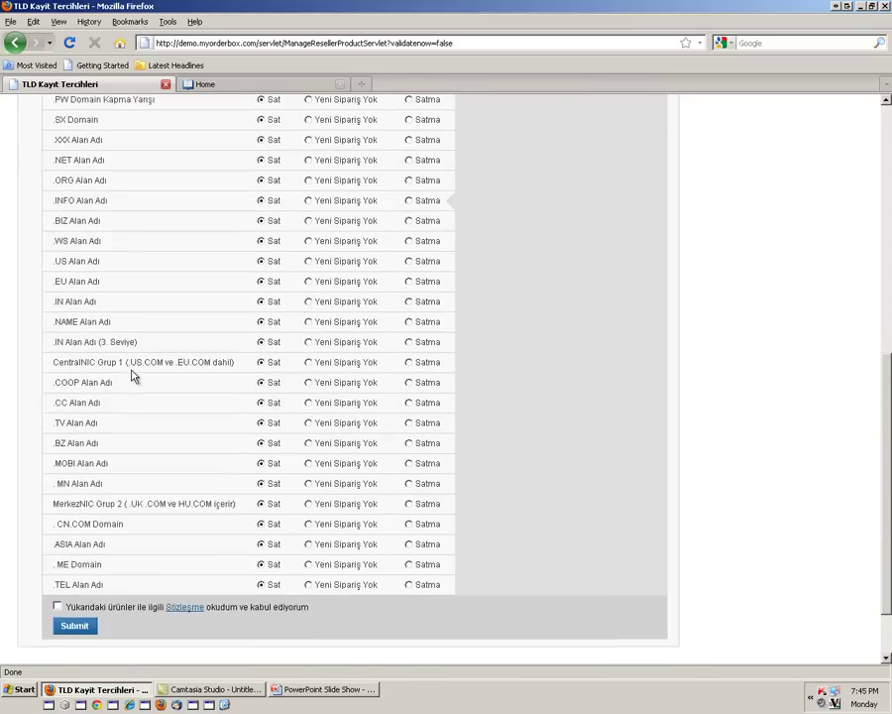
scroll(133, 371, up, 9)
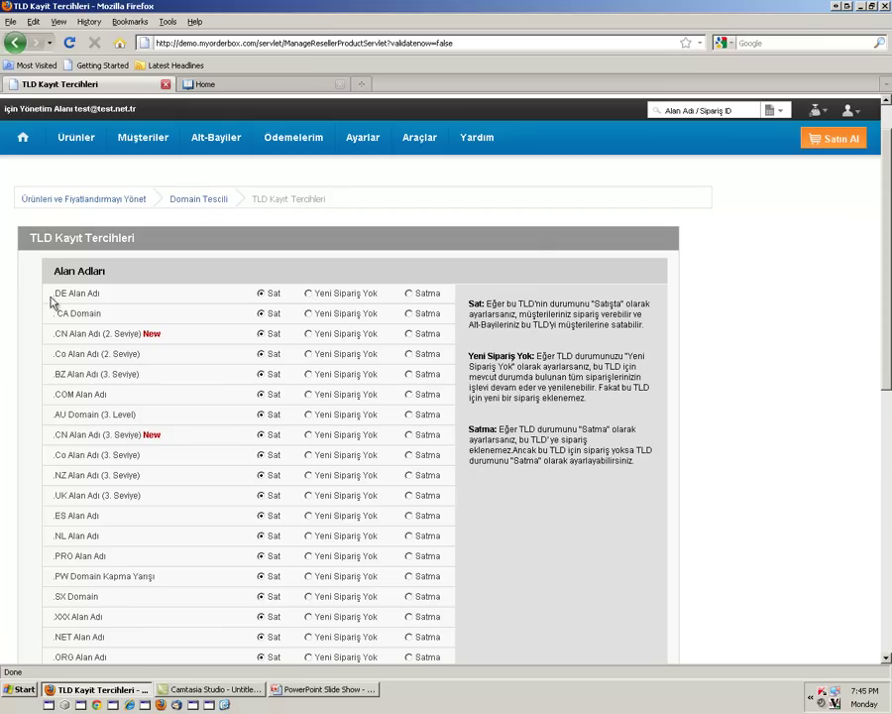
drag(53, 294, 96, 291)
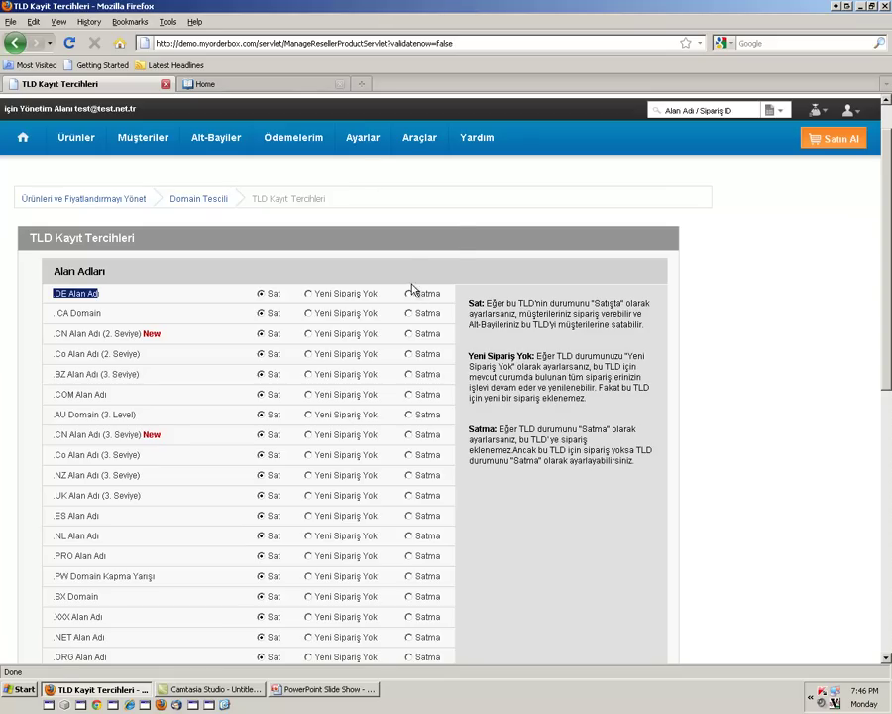
Step: Review the Tek Domain Linux Hosting sale status options for the United States and the plans for India and the United Kingdom
mouse_move(363, 137)
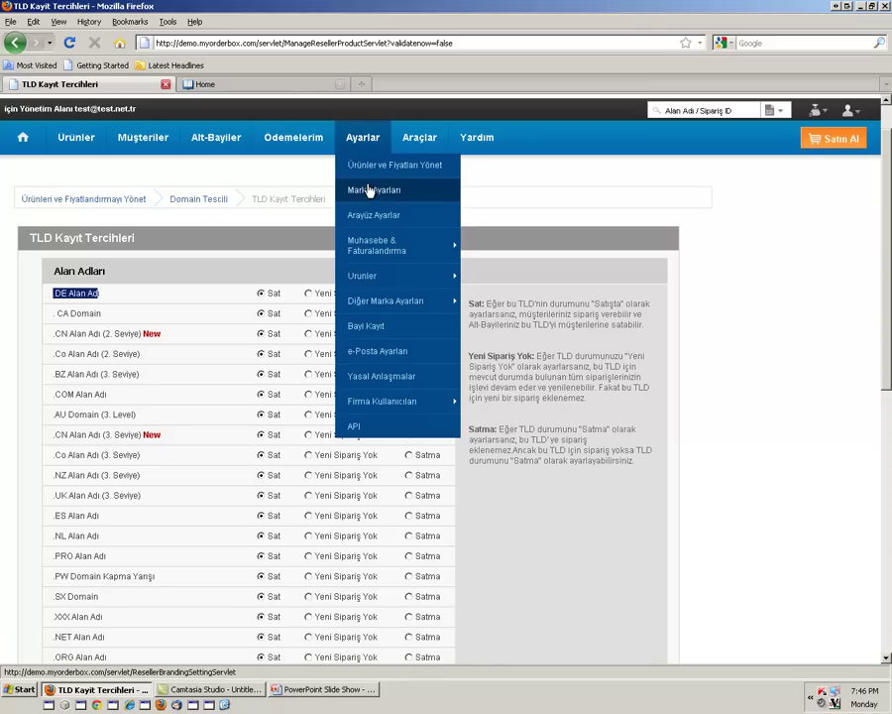
click(369, 166)
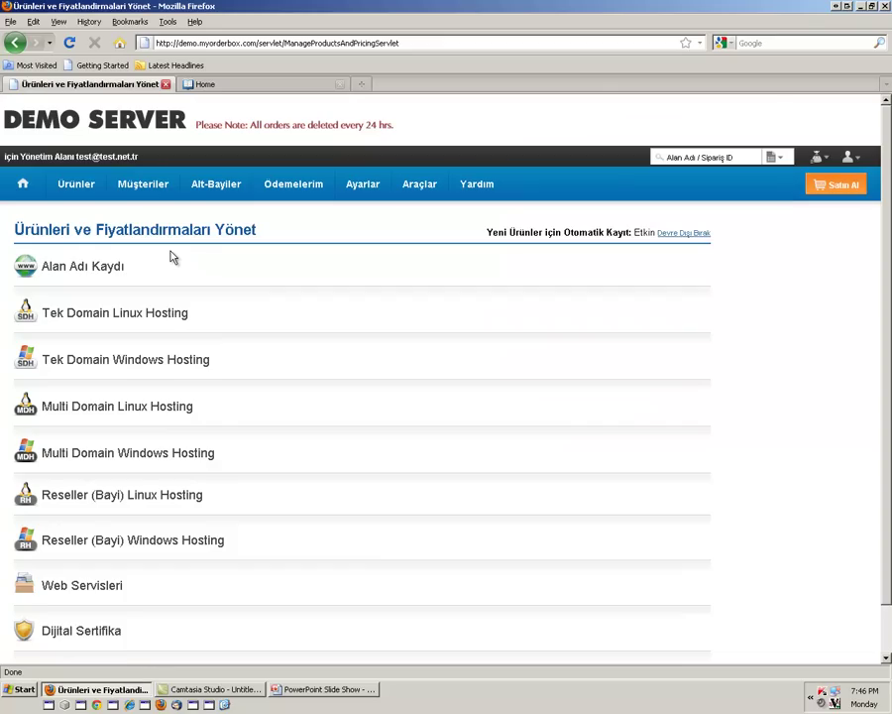
click(106, 315)
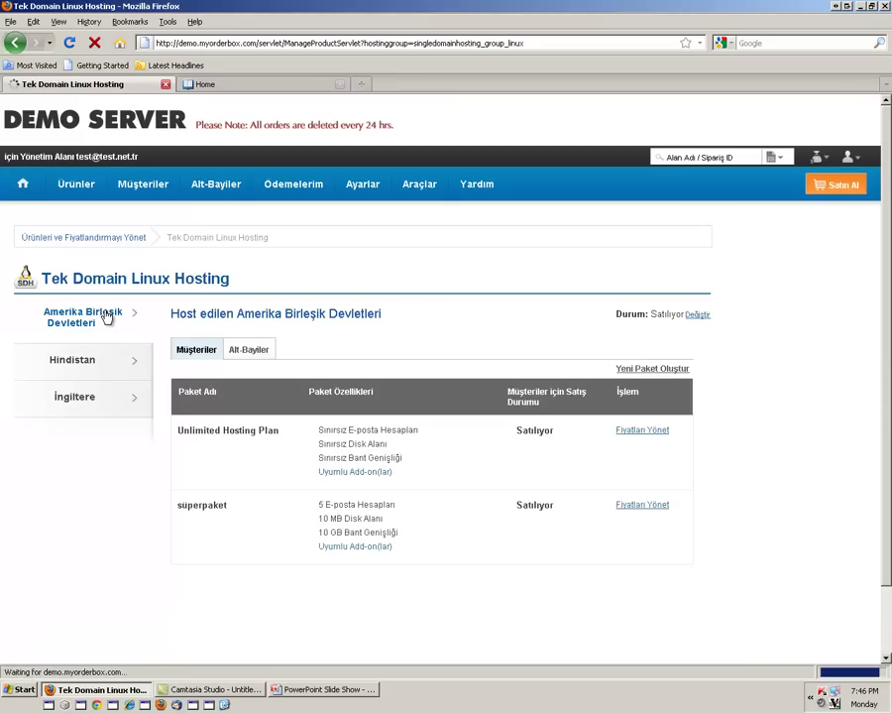
click(699, 315)
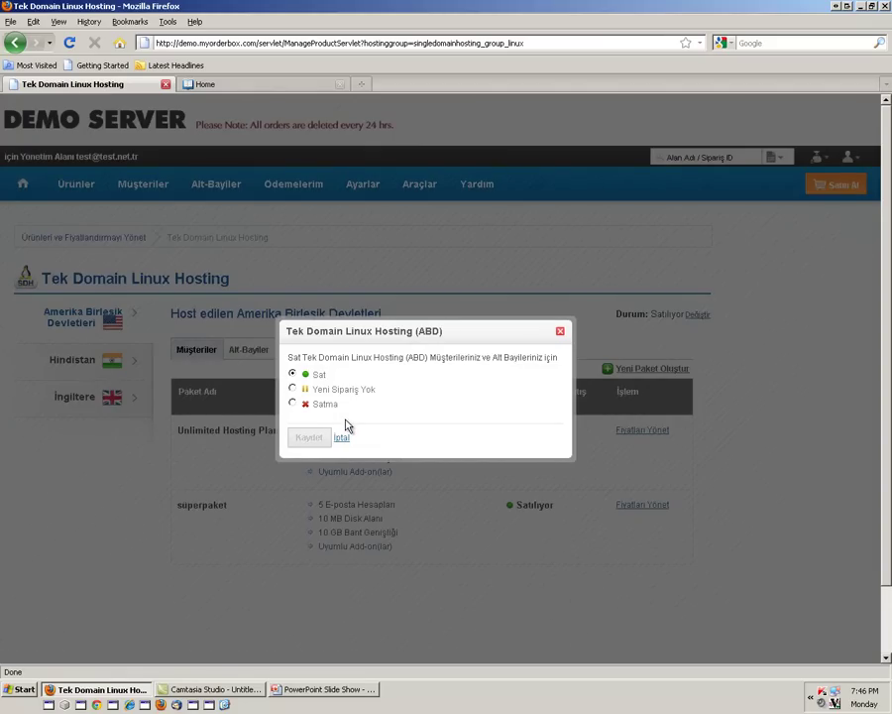
click(560, 334)
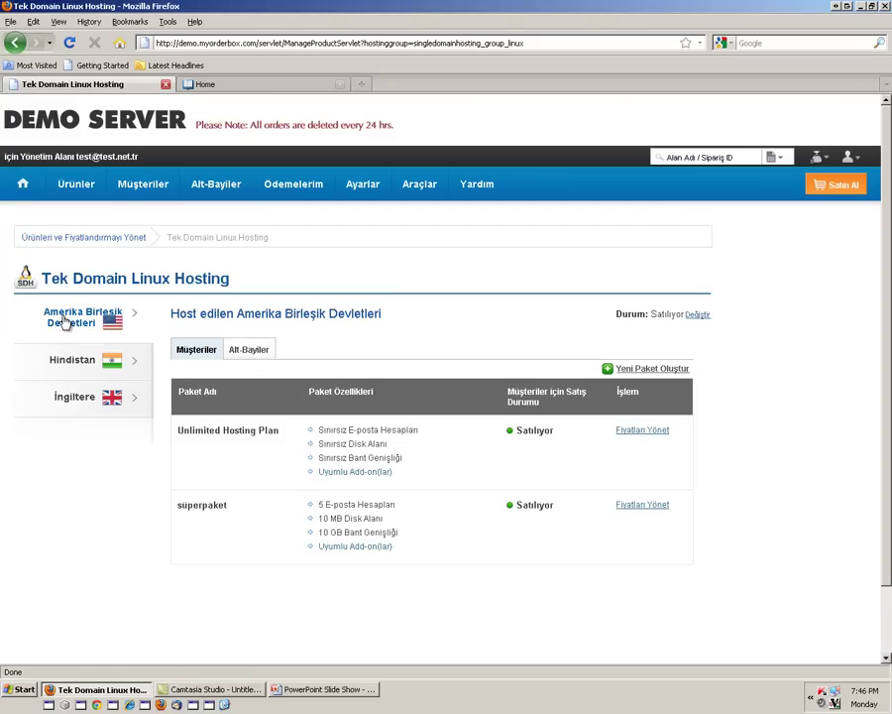
click(67, 361)
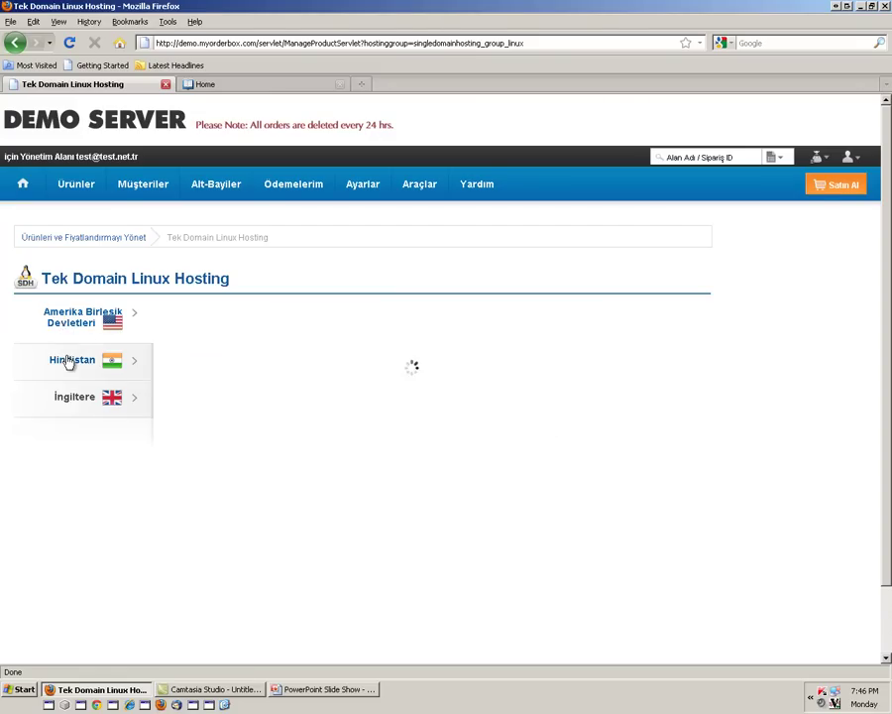
click(72, 400)
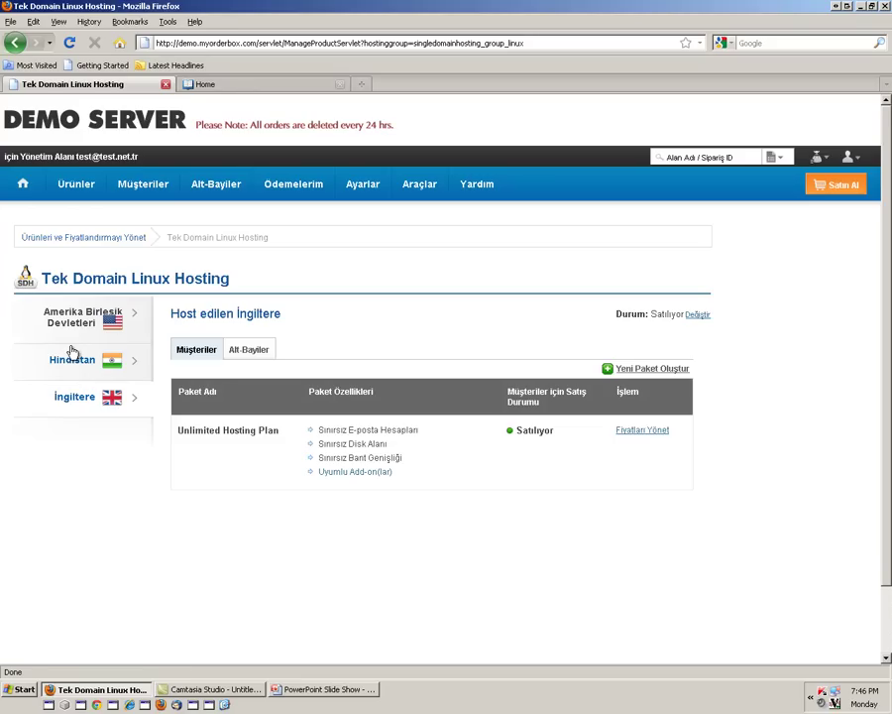
Step: View the domain pricing overview for Alan Adı Kaydı, including the Alt Bayi Fiyatlandırması prices
mouse_move(363, 185)
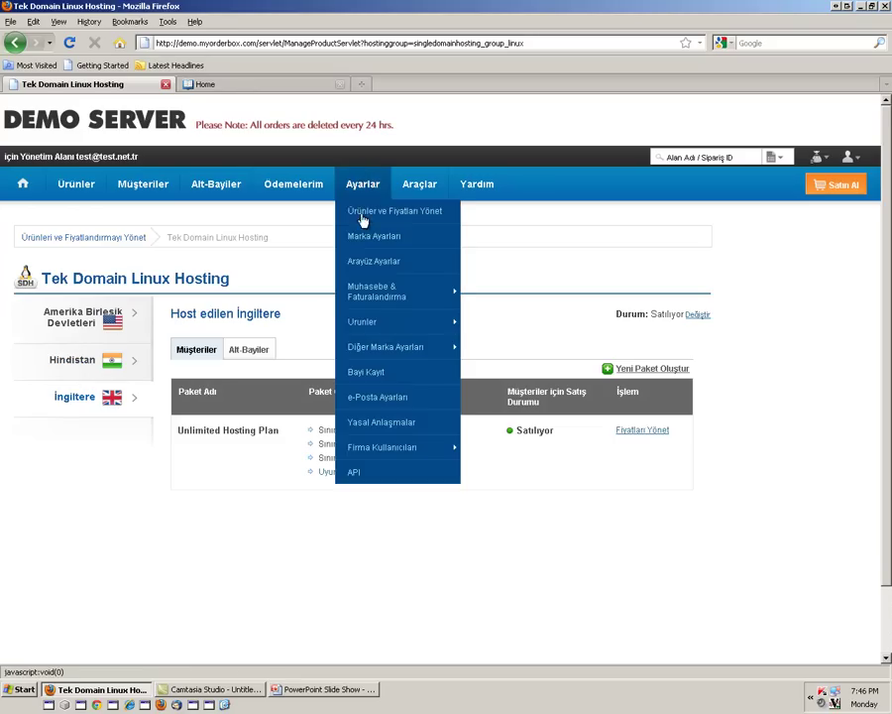
click(366, 211)
click(70, 270)
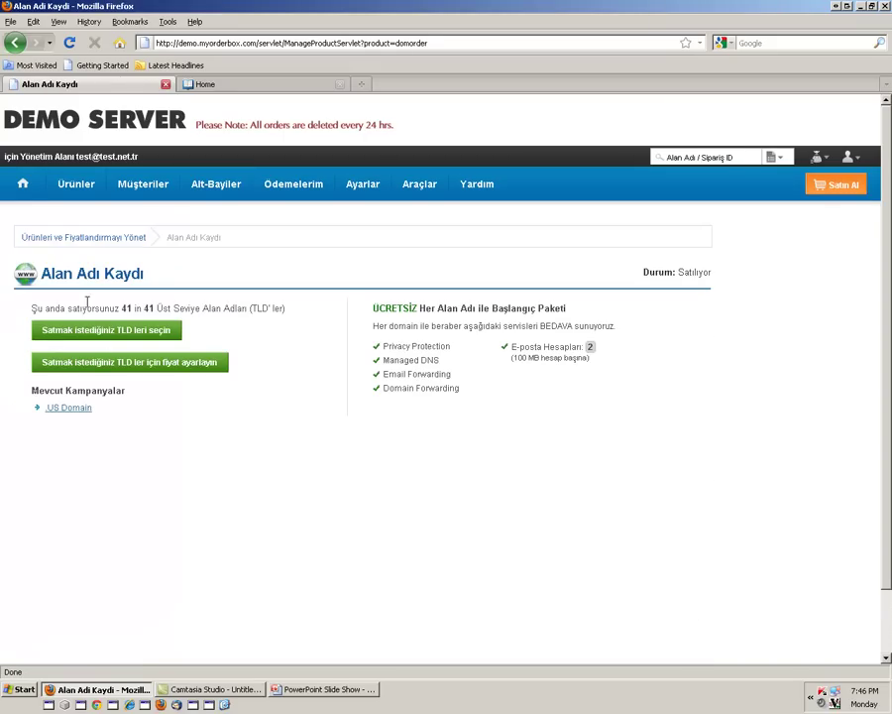
click(126, 364)
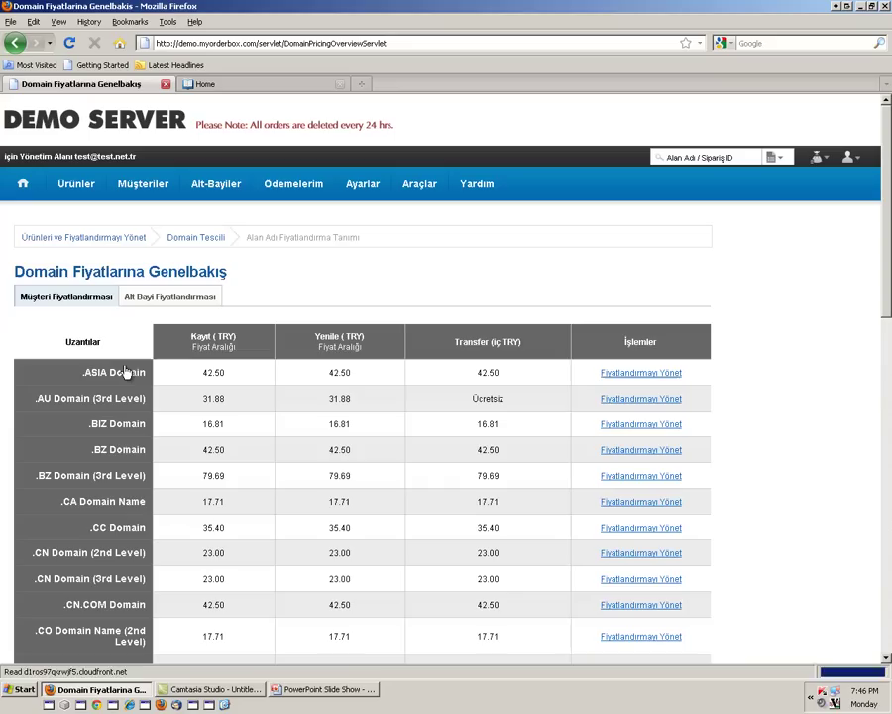
click(158, 299)
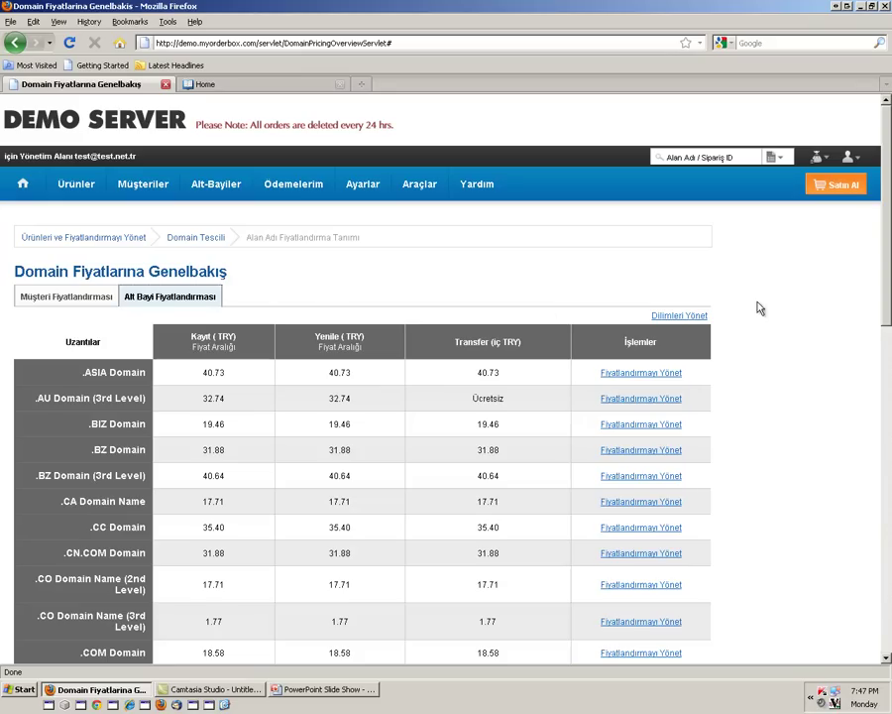
Step: Add and save two sub-reseller domain price slabs with total receipts thresholds of TRY 200 and TRY 300
click(663, 319)
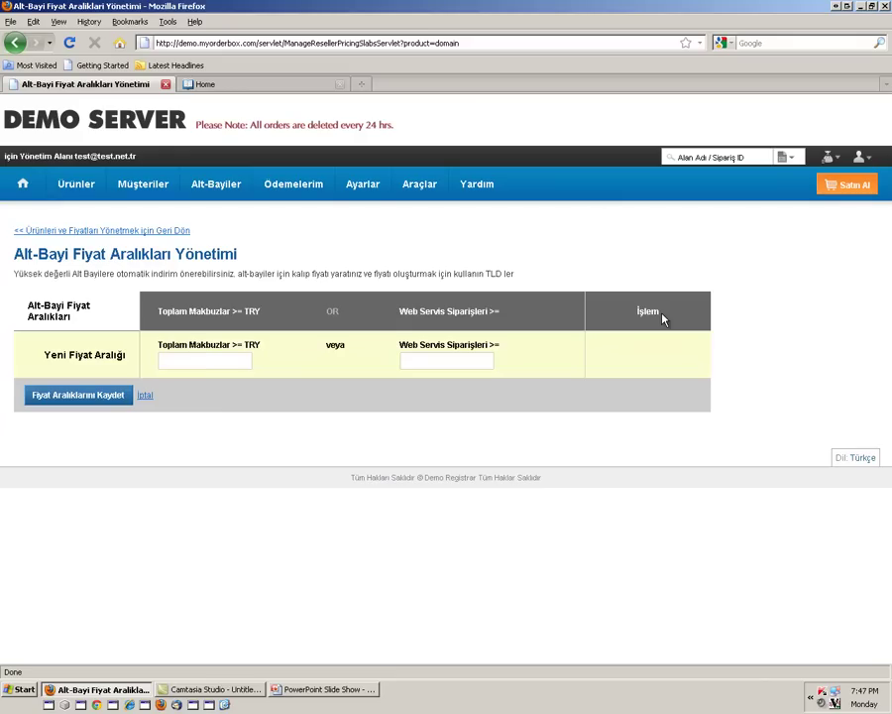
text(200)
click(103, 395)
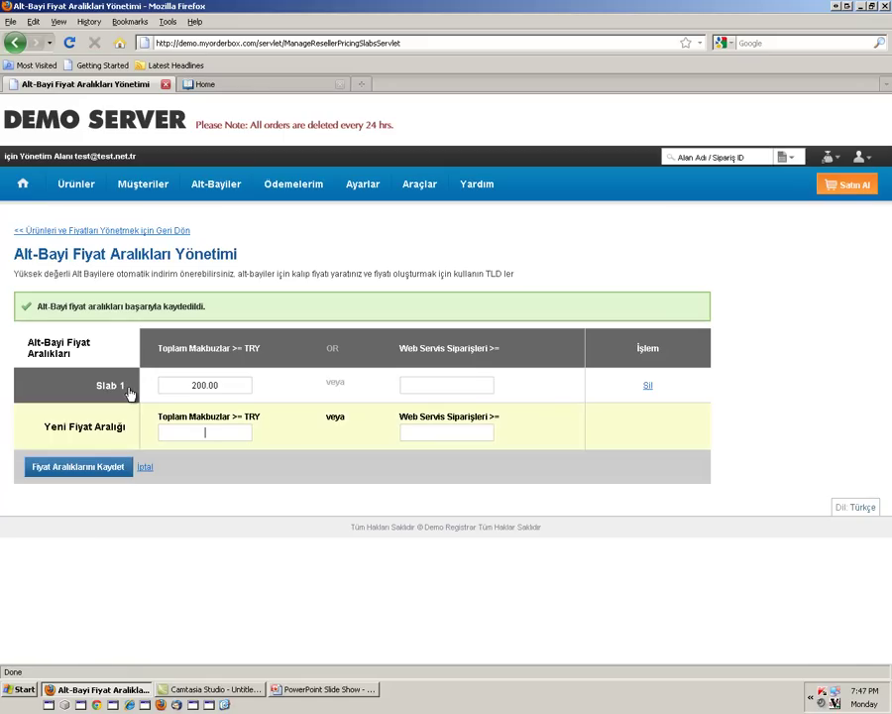
text(300)
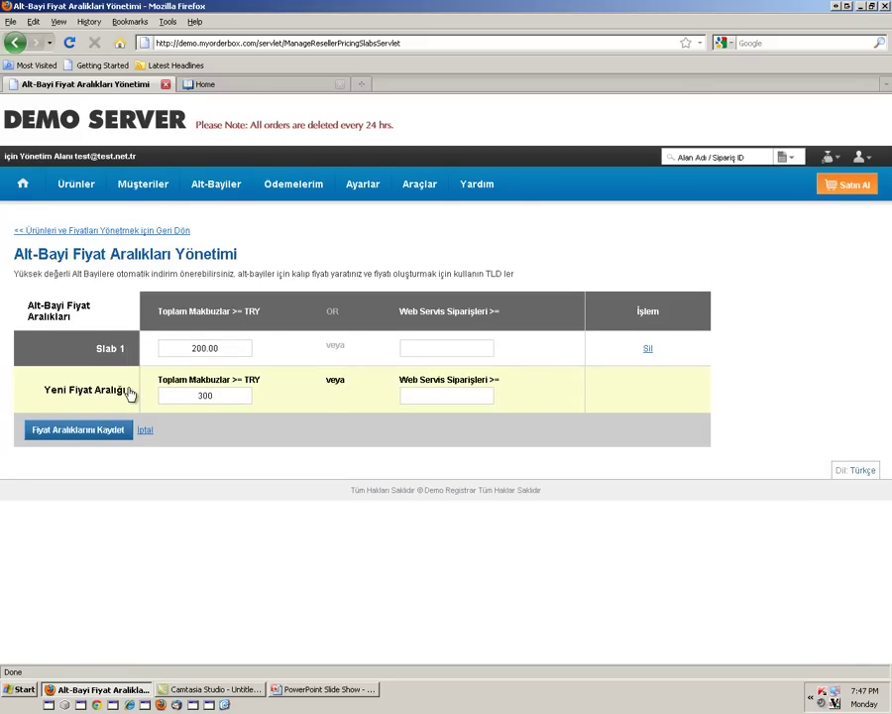
click(58, 436)
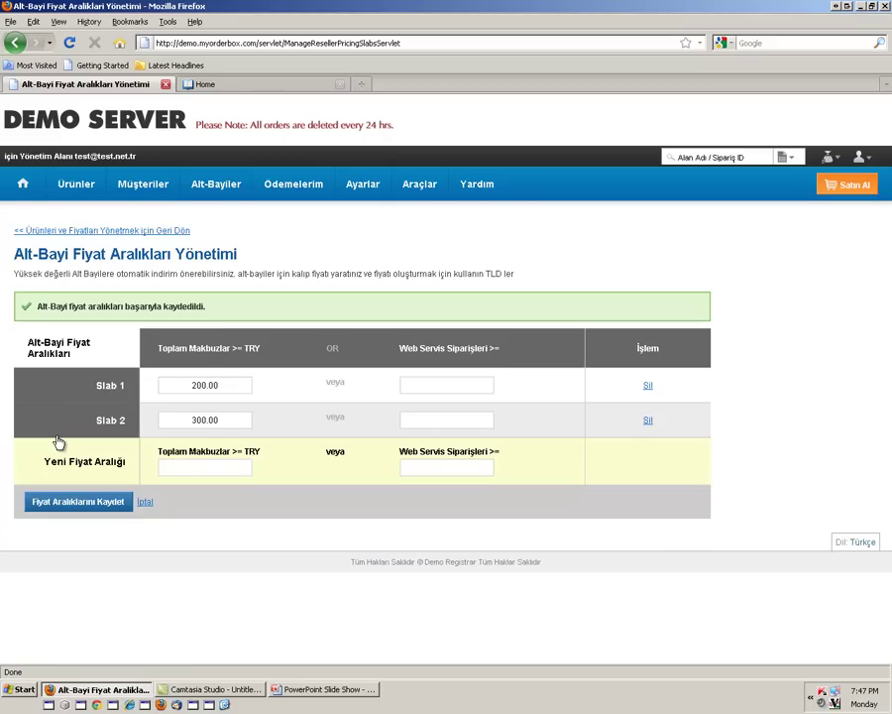
click(68, 503)
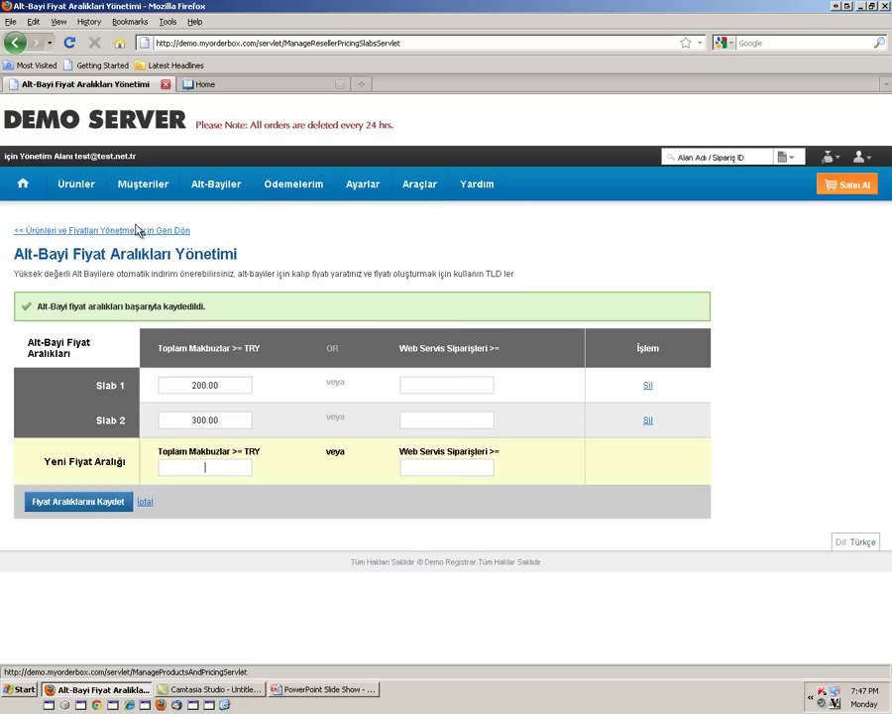
Step: Return to the Alan Adı Kaydı pricing overview and open the sub-reseller pricing of the .ASIA Domain
mouse_move(363, 187)
click(365, 215)
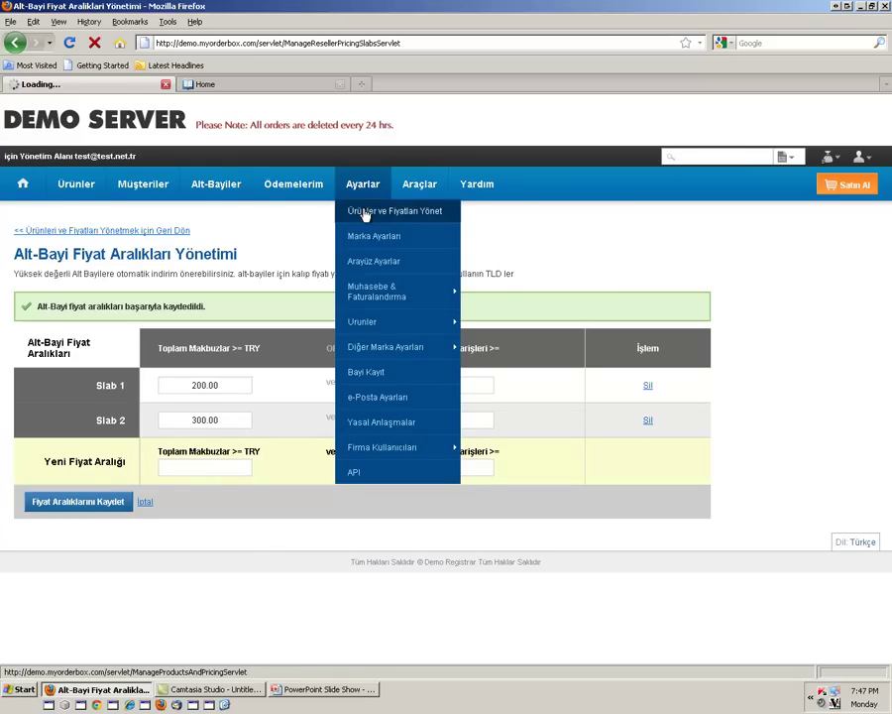
click(109, 269)
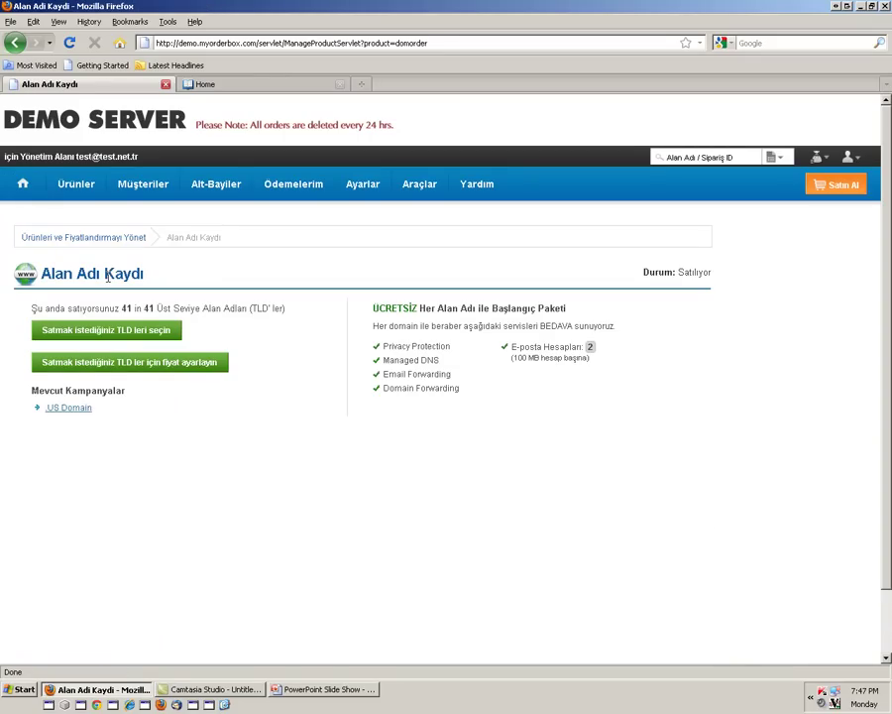
click(122, 364)
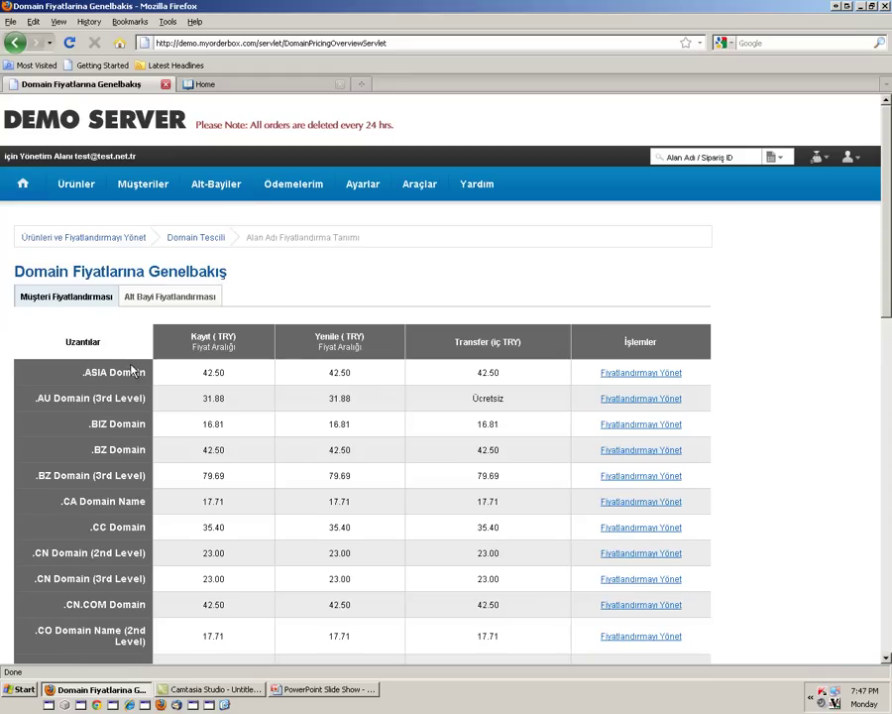
click(146, 299)
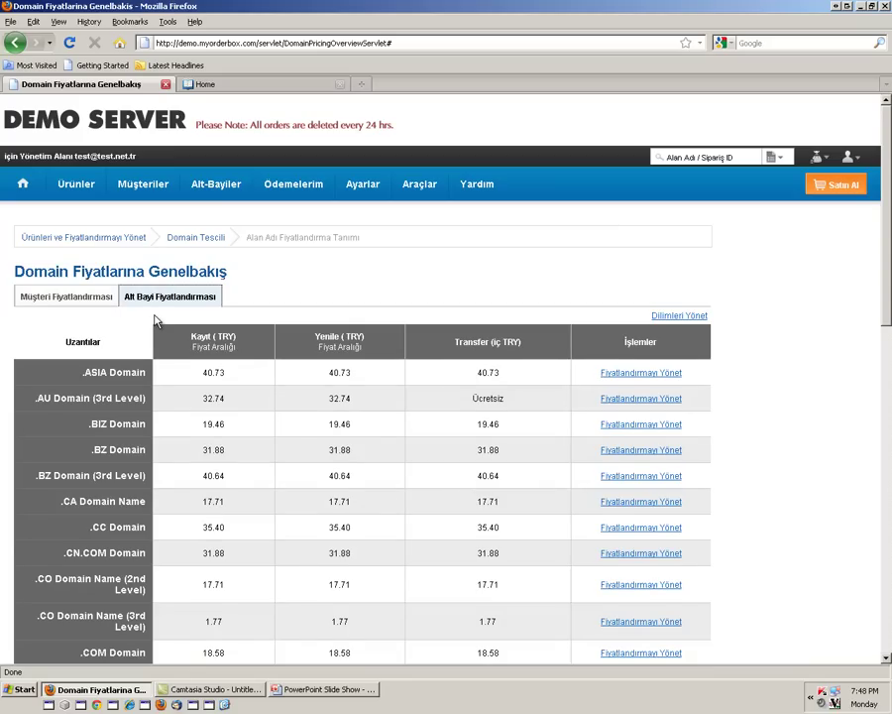
click(637, 374)
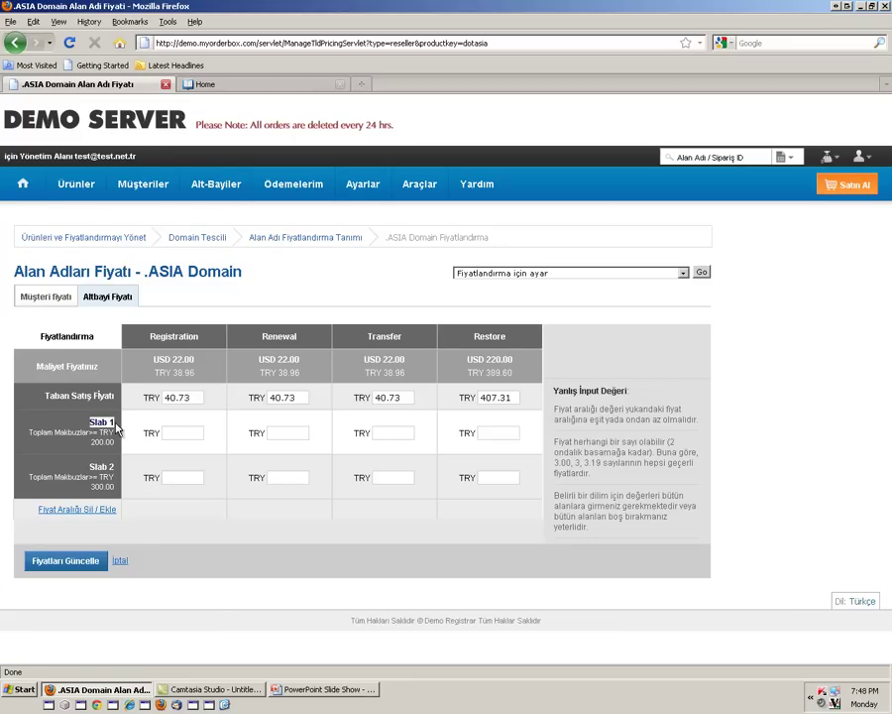
Step: Point out the Slab 1 and Slab 2 price fields in the .ASIA sub-reseller pricing without entering prices
click(192, 433)
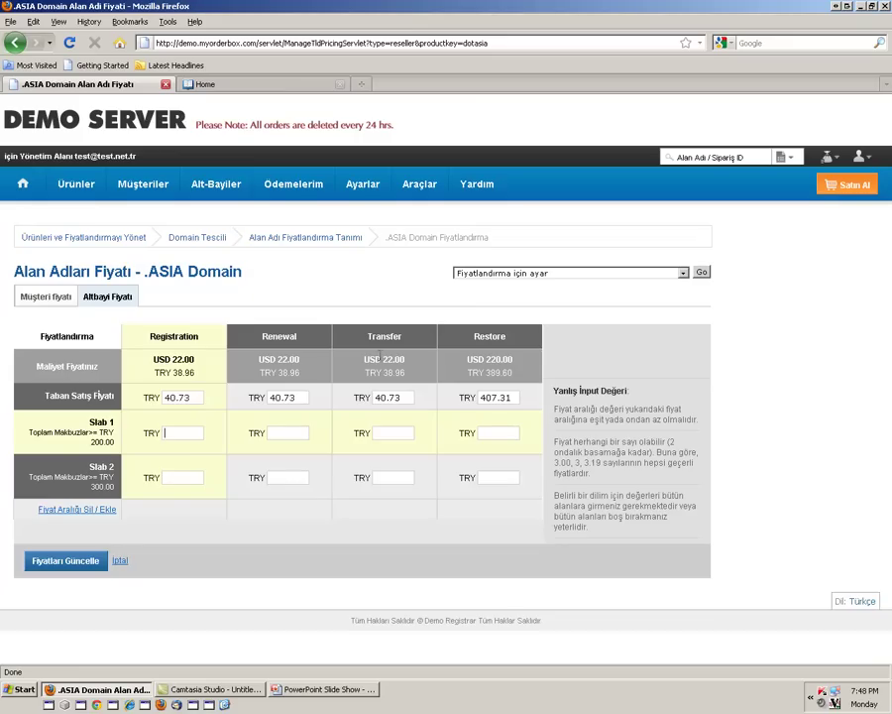
key(Tab)
click(411, 432)
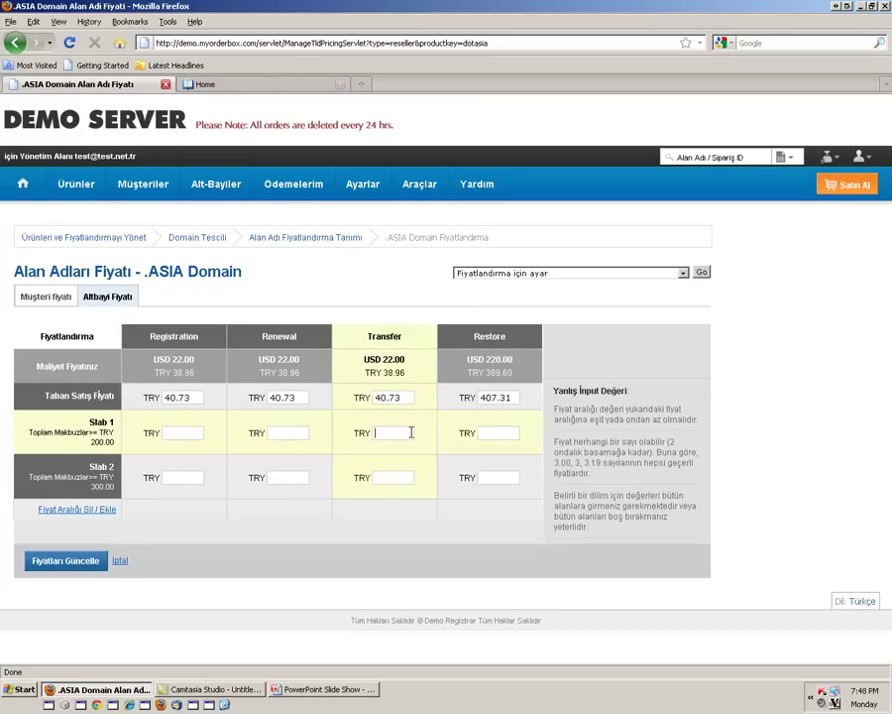
click(506, 432)
click(182, 477)
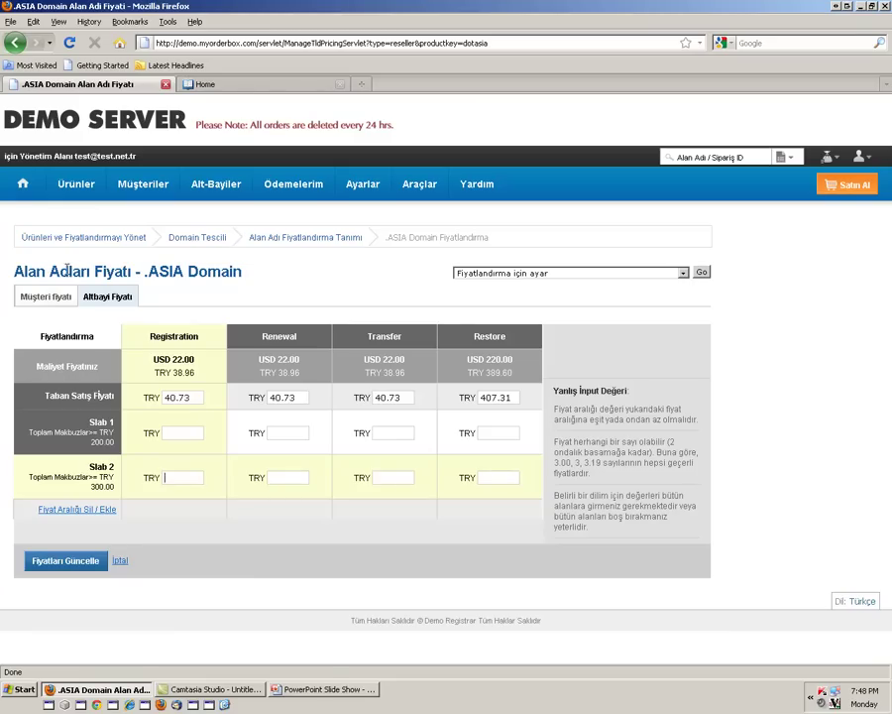
Step: Examine the .ASIA customer prices for all registration and renewal periods, highlighting the TRY cost price for registration
click(49, 299)
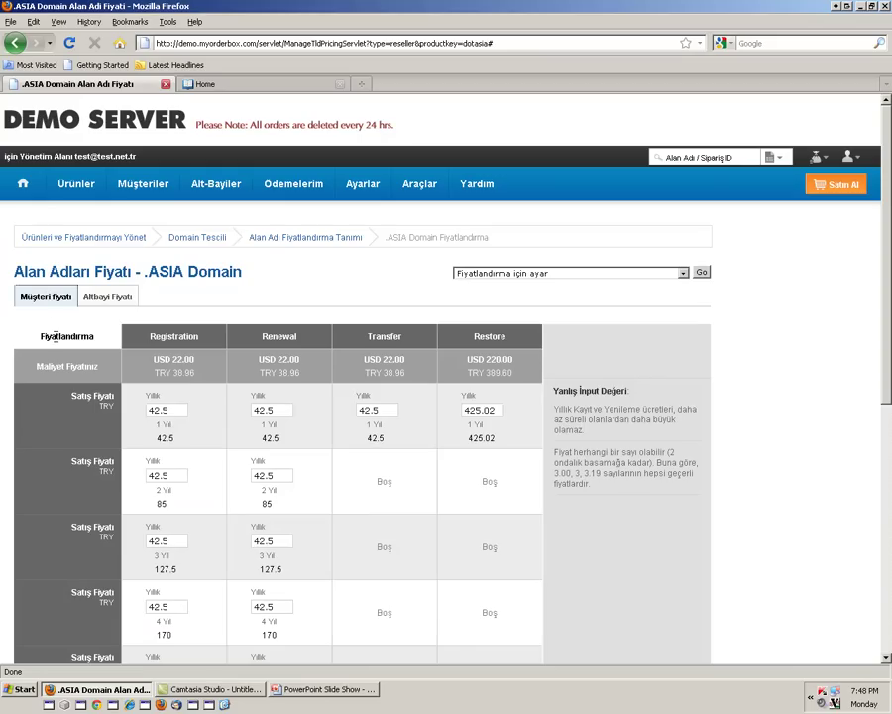
scroll(113, 404, down, 2)
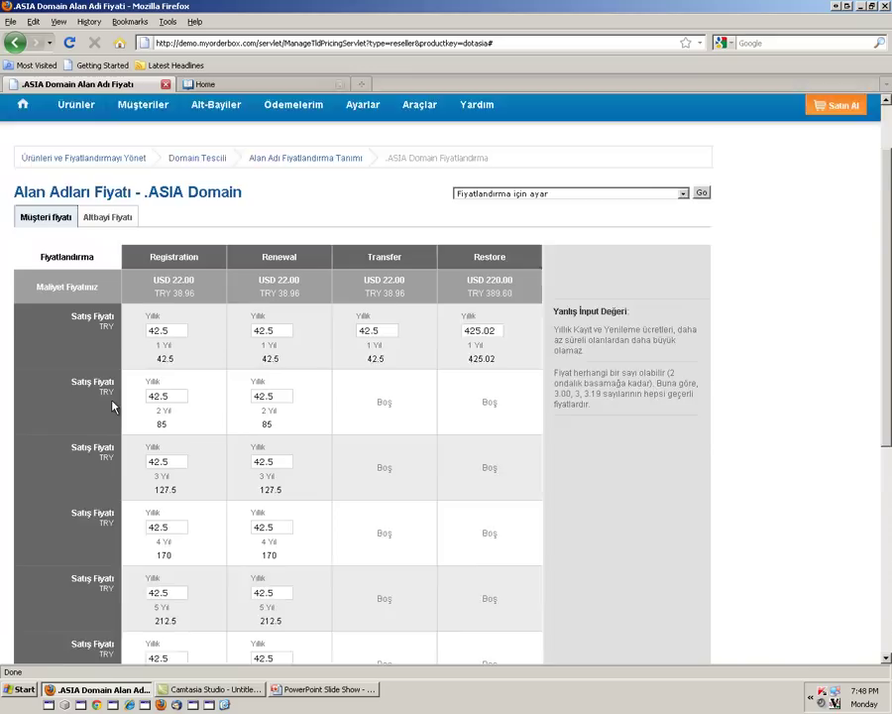
scroll(113, 404, down, 6)
scroll(446, 397, down, 2)
scroll(446, 396, up, 10)
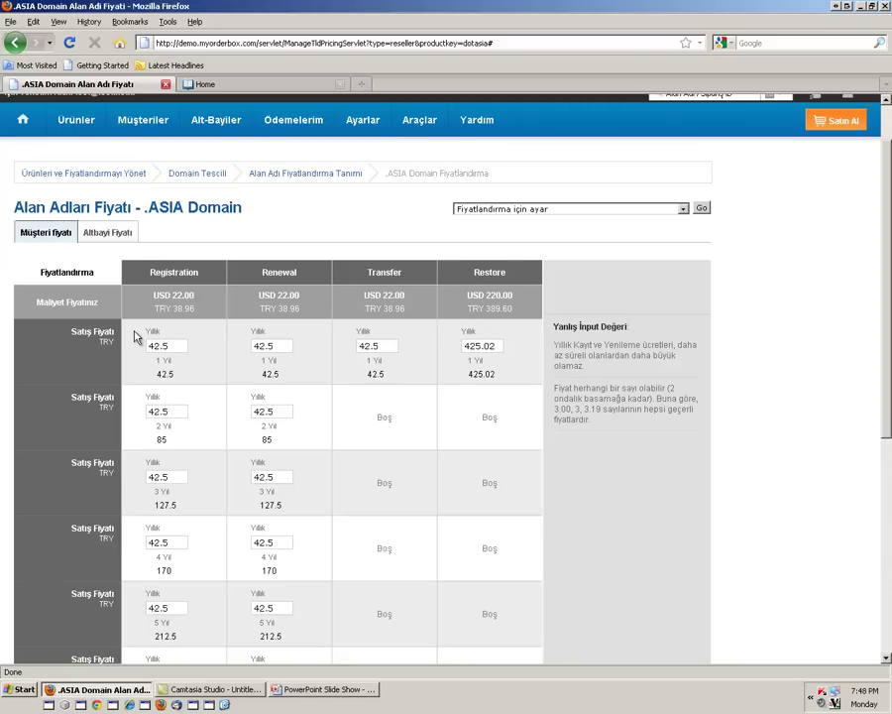
drag(152, 296, 203, 318)
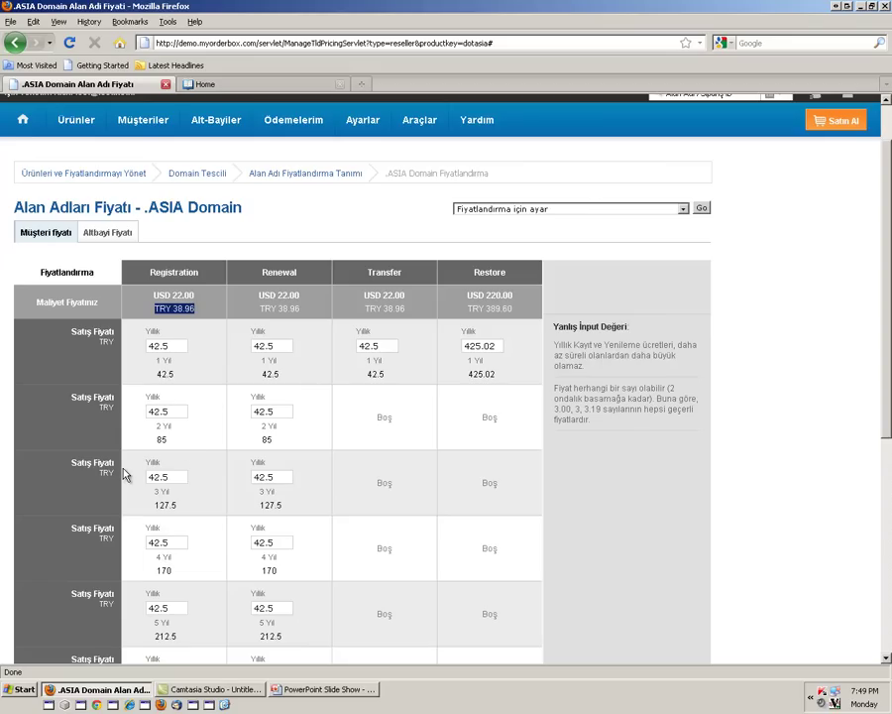
scroll(233, 538, down, 6)
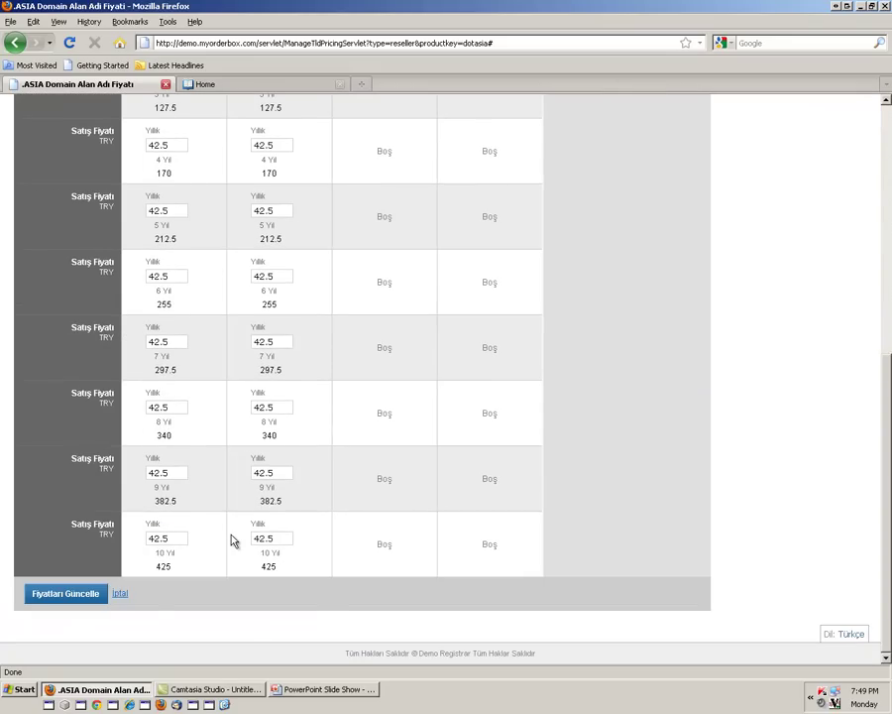
scroll(233, 538, up, 4)
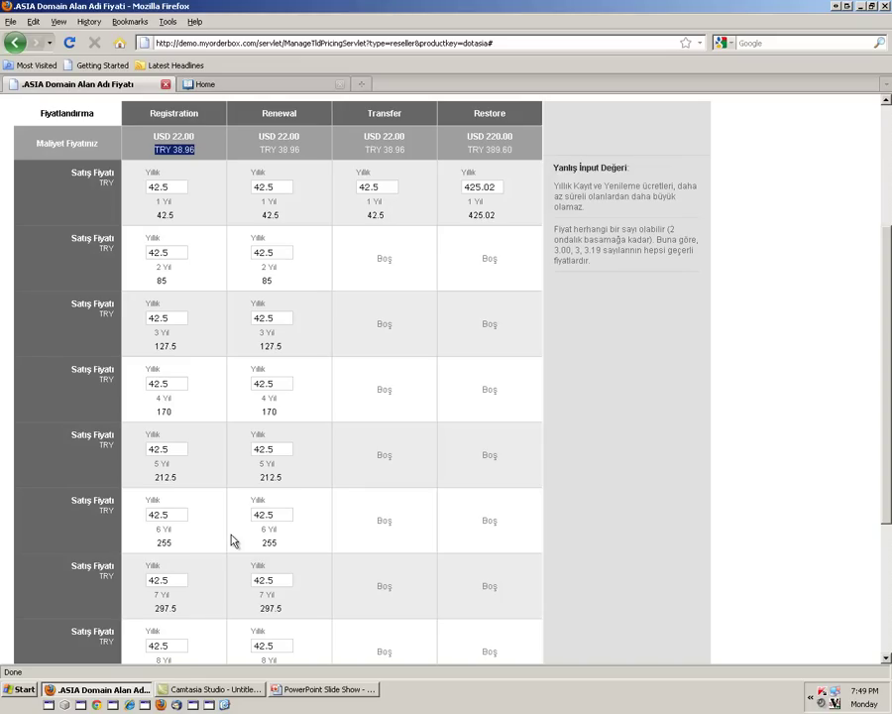
scroll(233, 538, down, 4)
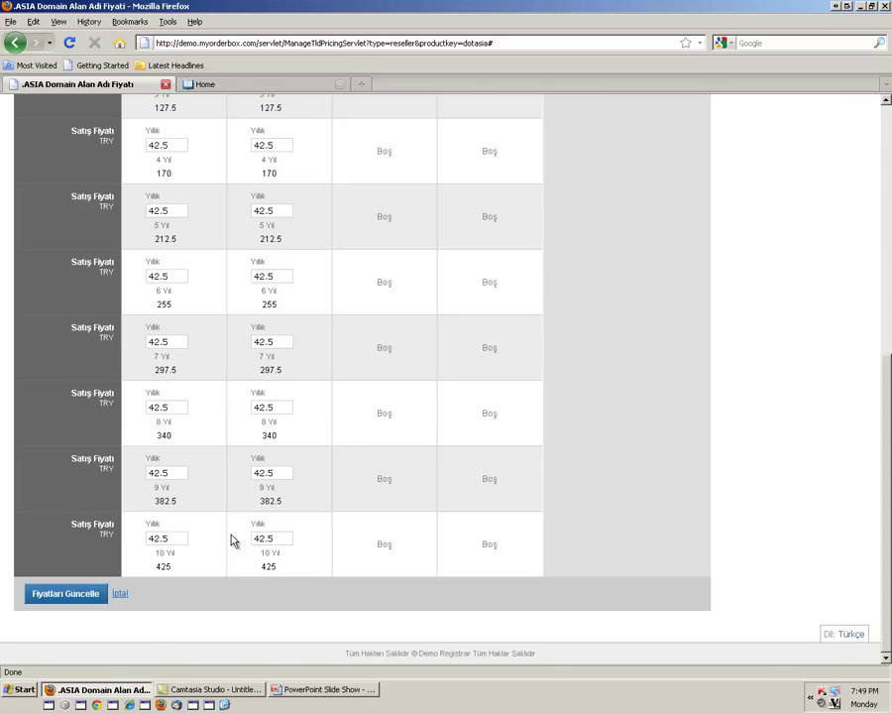
scroll(233, 541, up, 3)
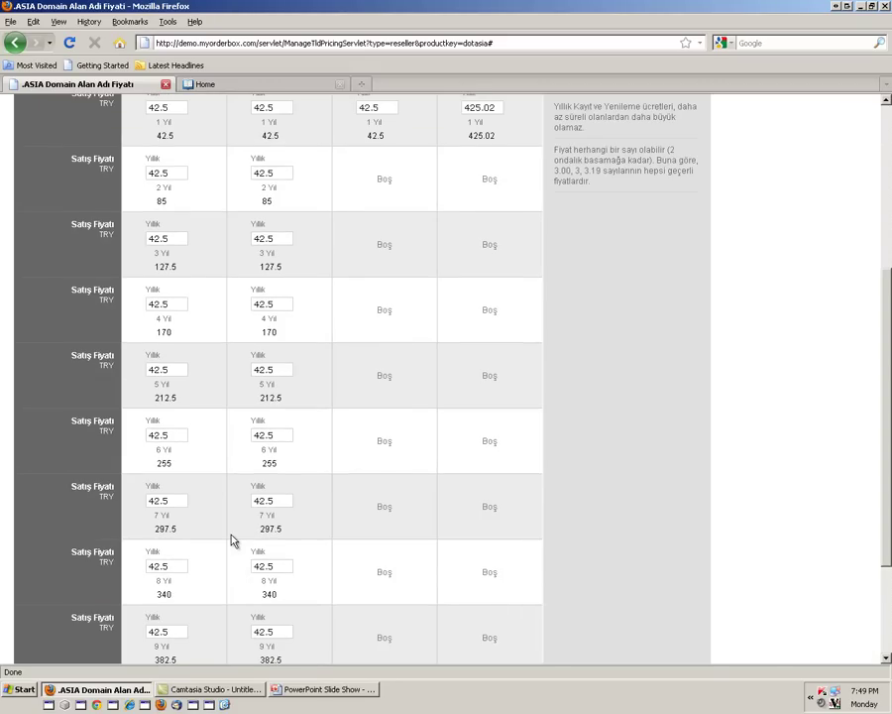
scroll(232, 536, up, 6)
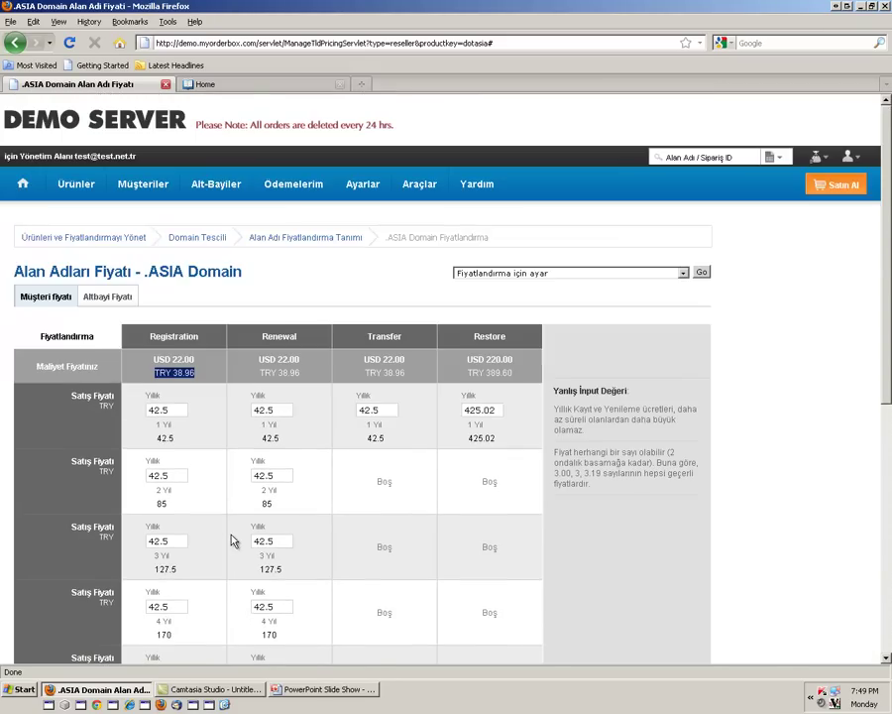
Step: Create a United States Tek Domain Linux Hosting package named "yeni paket" with 500 MB disk space, 25 GB bandwidth and 25 e-mail accounts
click(95, 342)
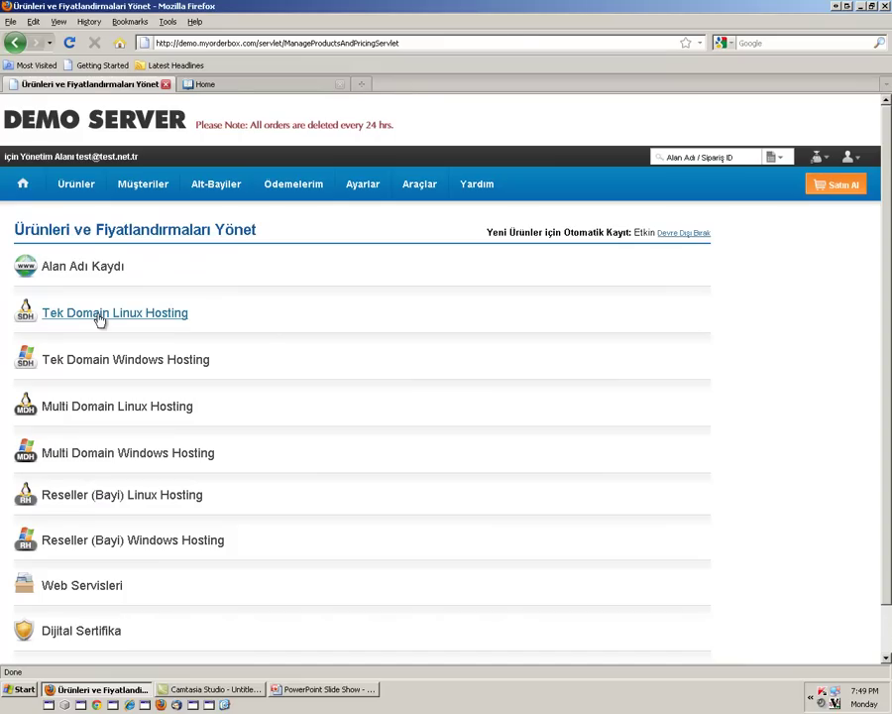
click(99, 317)
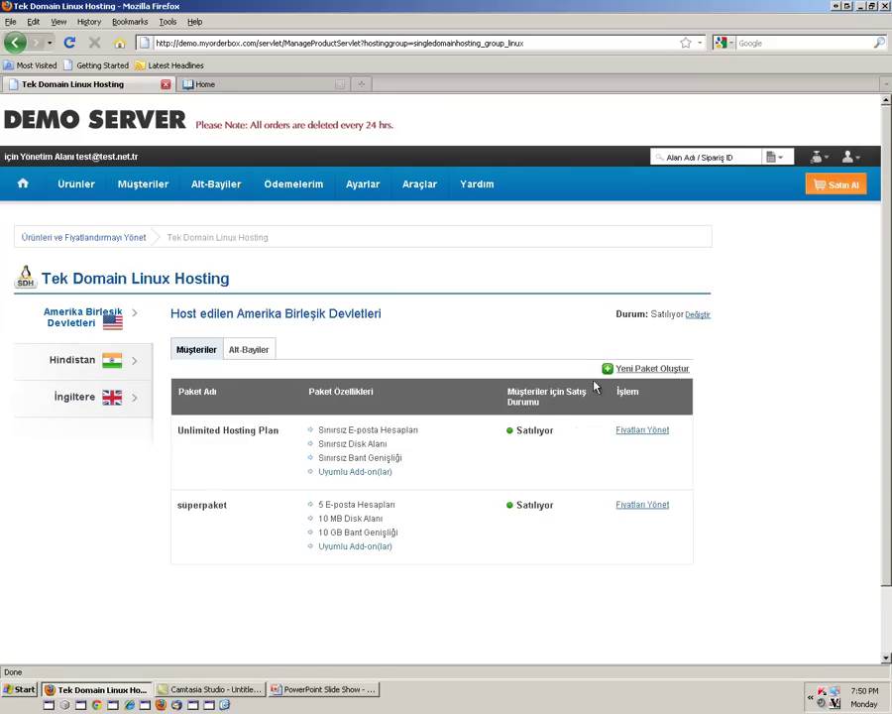
click(655, 370)
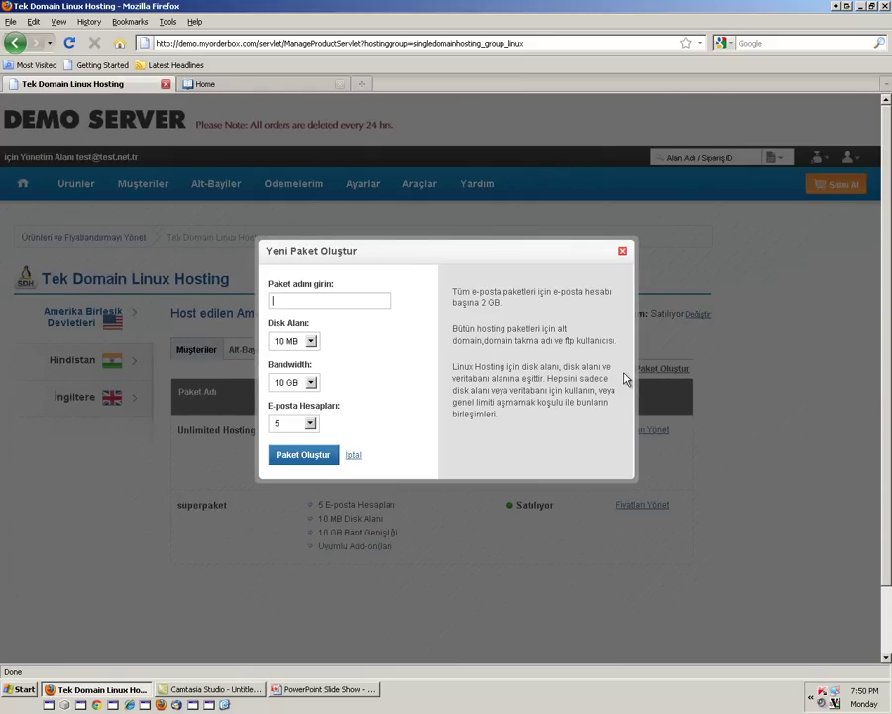
text(yeni paket)
click(277, 340)
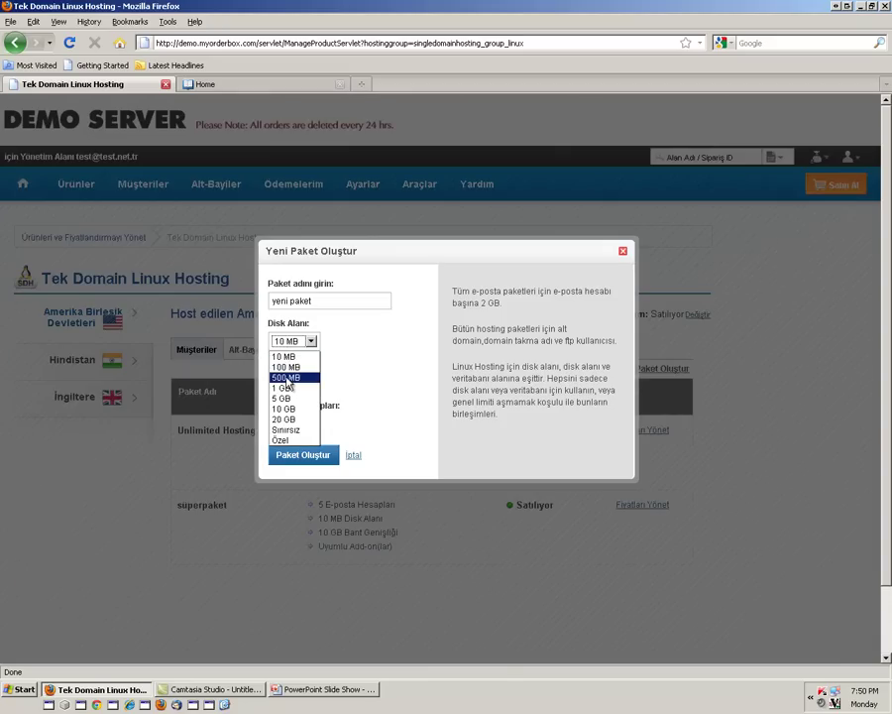
click(285, 383)
click(288, 382)
click(283, 408)
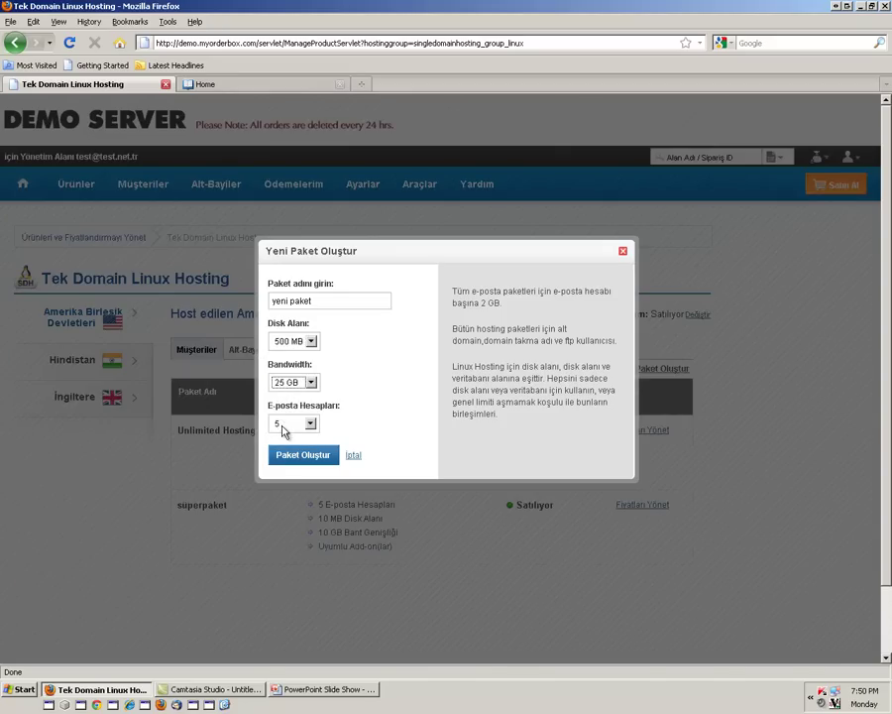
click(282, 423)
click(286, 462)
click(299, 456)
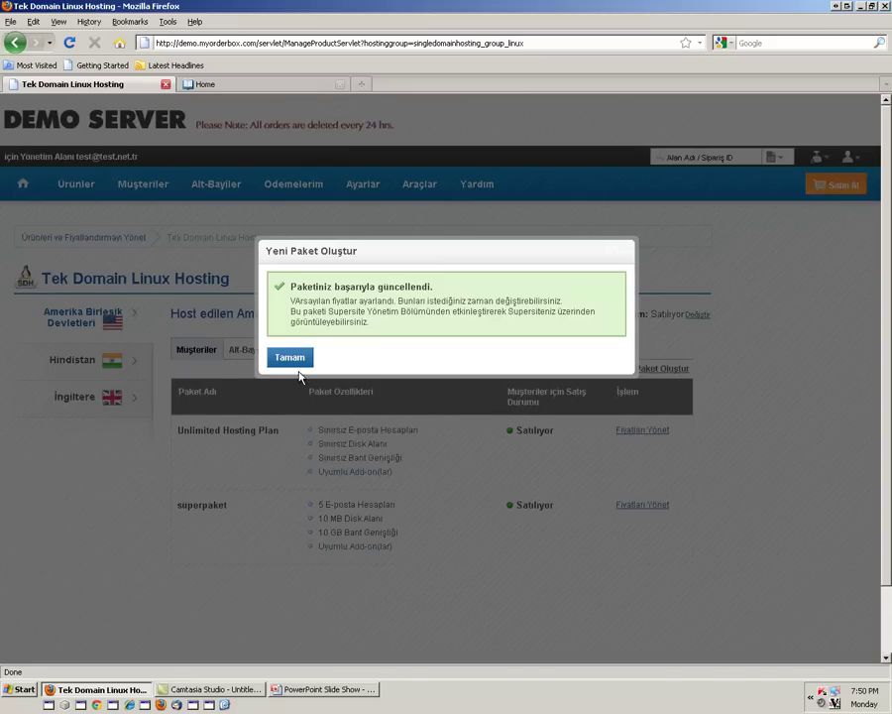
click(293, 361)
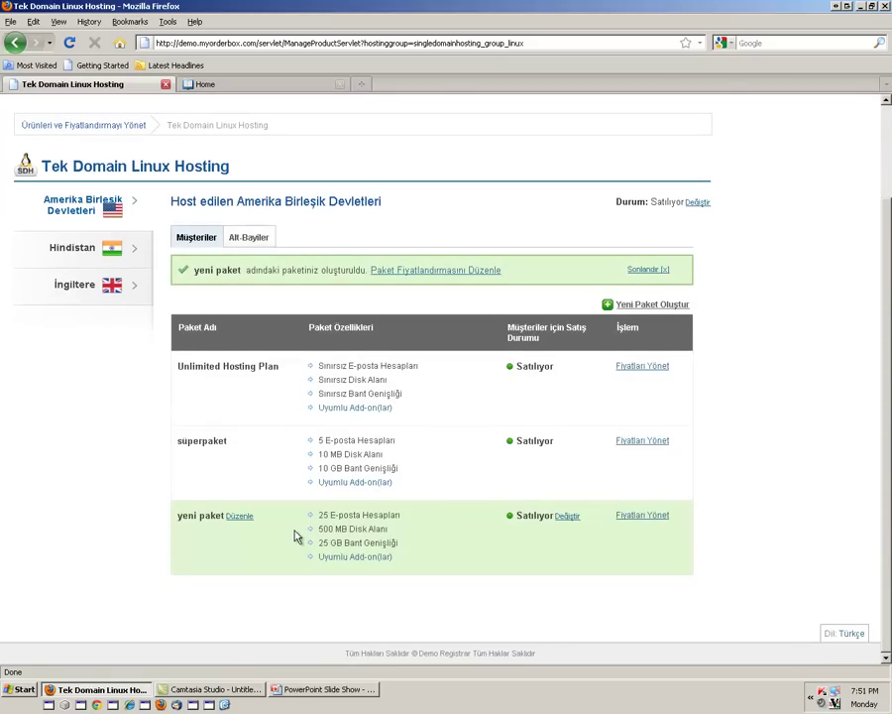
Step: Open the customer pricing of yeni paket and highlight the monthly TRY cost price under Ekle
click(640, 521)
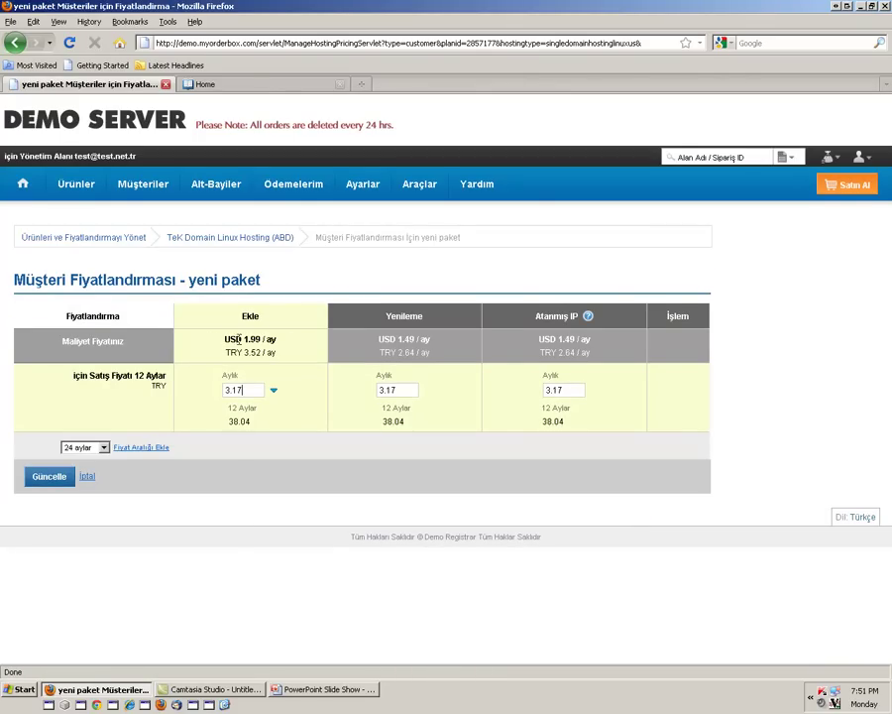
drag(227, 352, 293, 354)
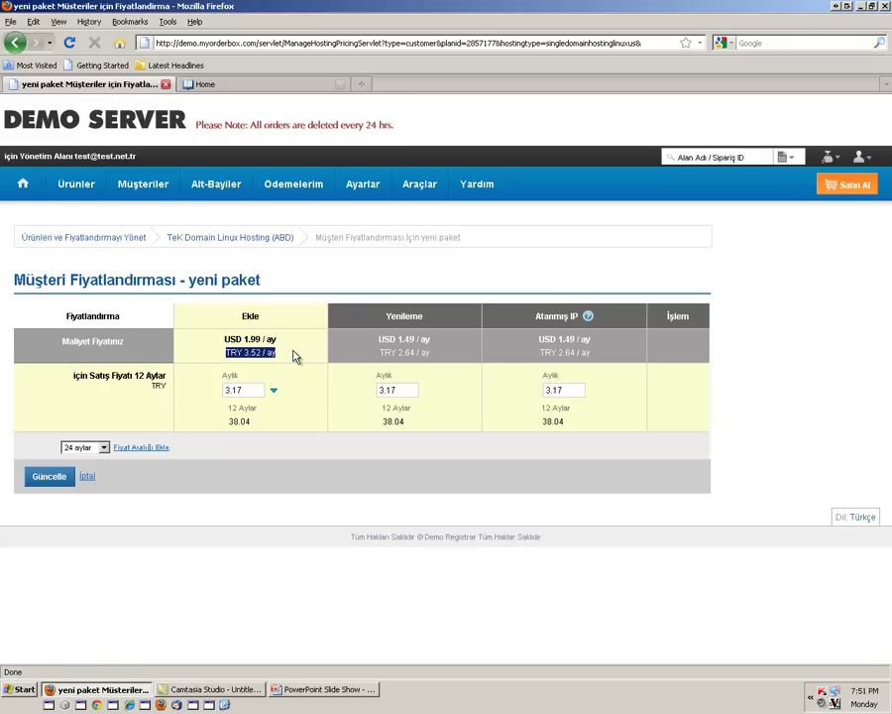
Step: Add a 36-month price range to the yeni paket customer pricing and highlight its monthly Ekle price
drag(135, 376, 169, 381)
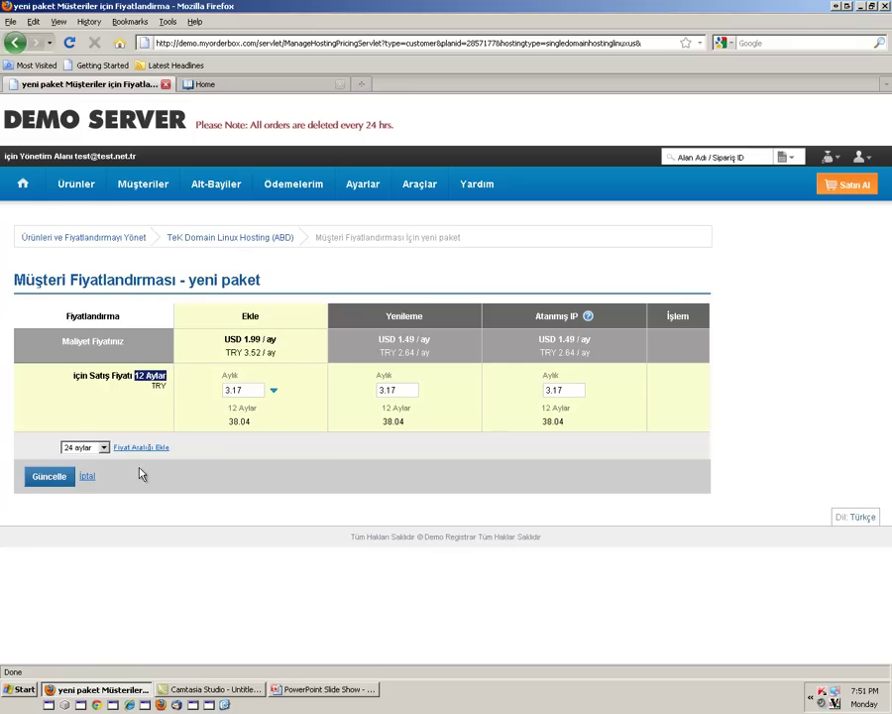
click(74, 448)
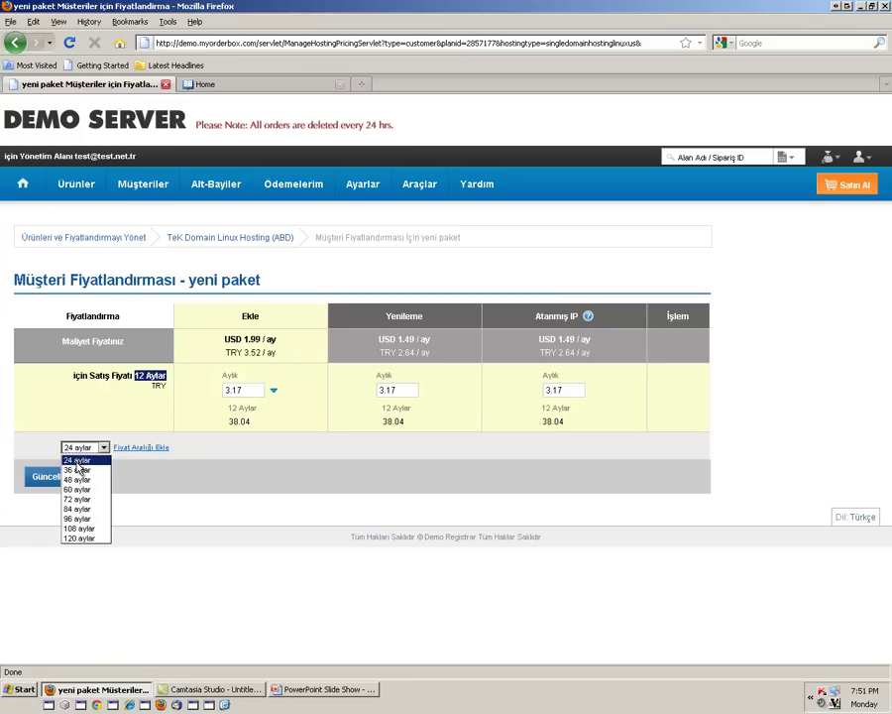
click(77, 469)
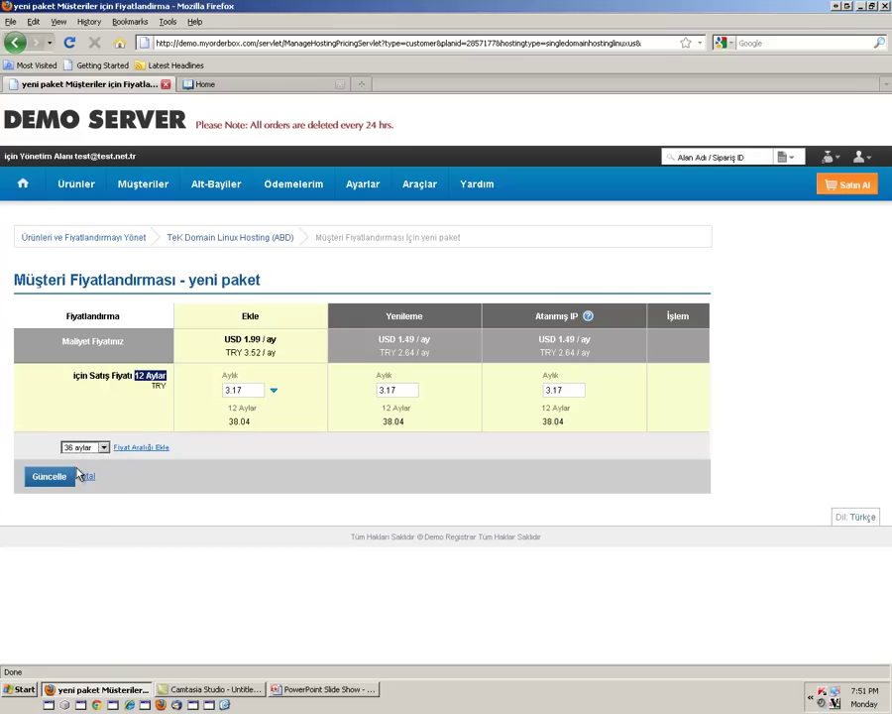
click(141, 448)
drag(243, 458, 167, 461)
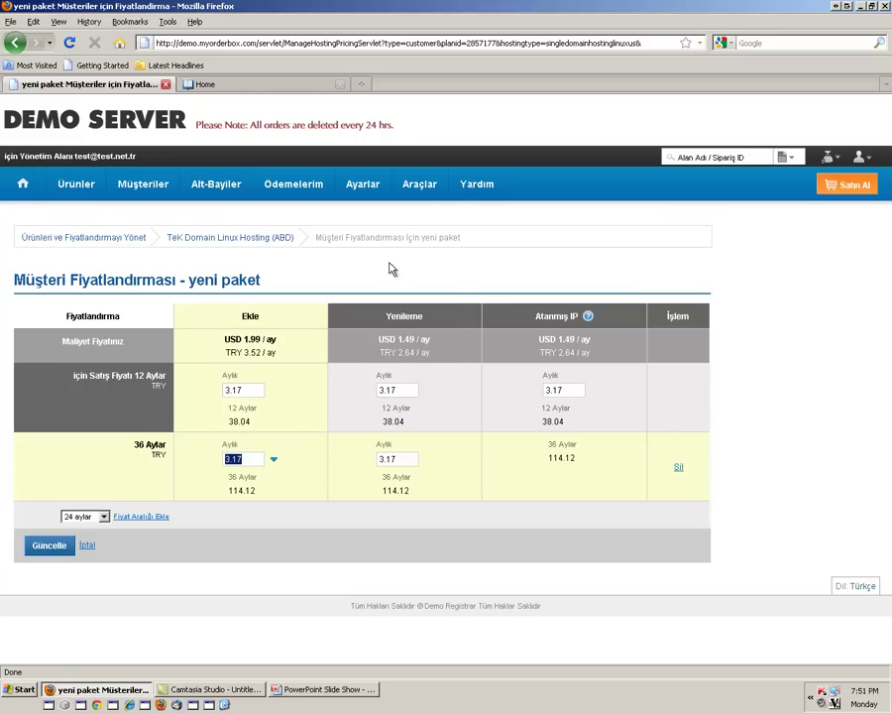
Step: Open the .US Domain promotion from the current campaigns (Mevcut Kampanyalar) of the Alan Adı Kaydı product
mouse_move(365, 181)
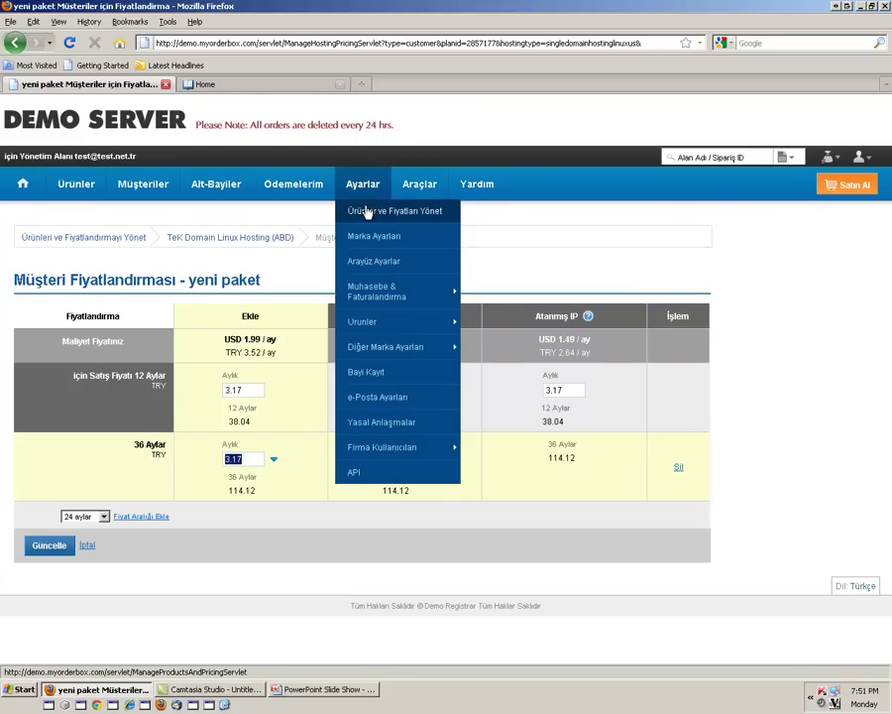
click(367, 211)
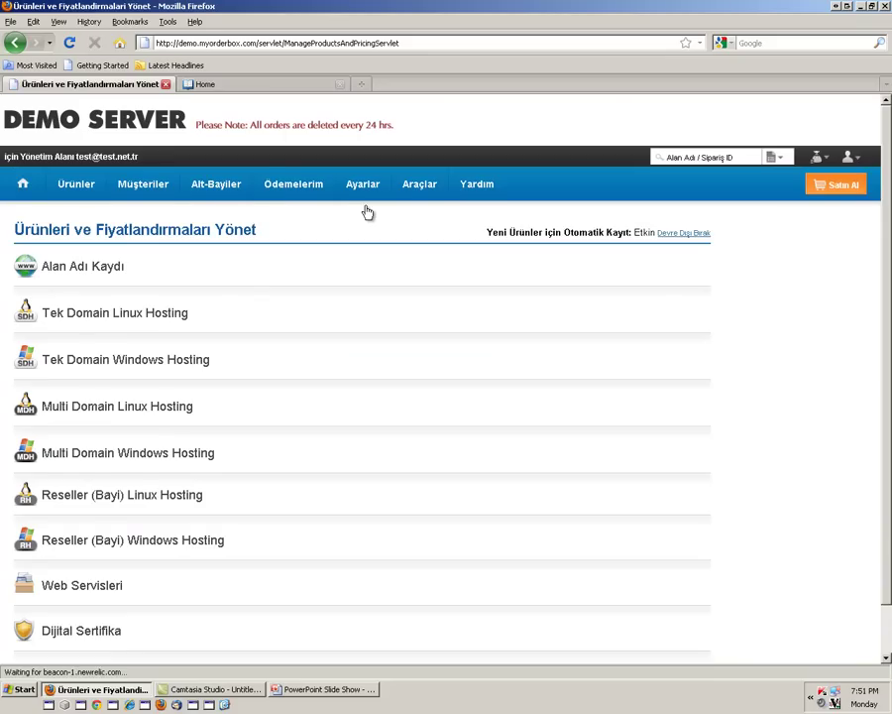
scroll(318, 379, down, 1)
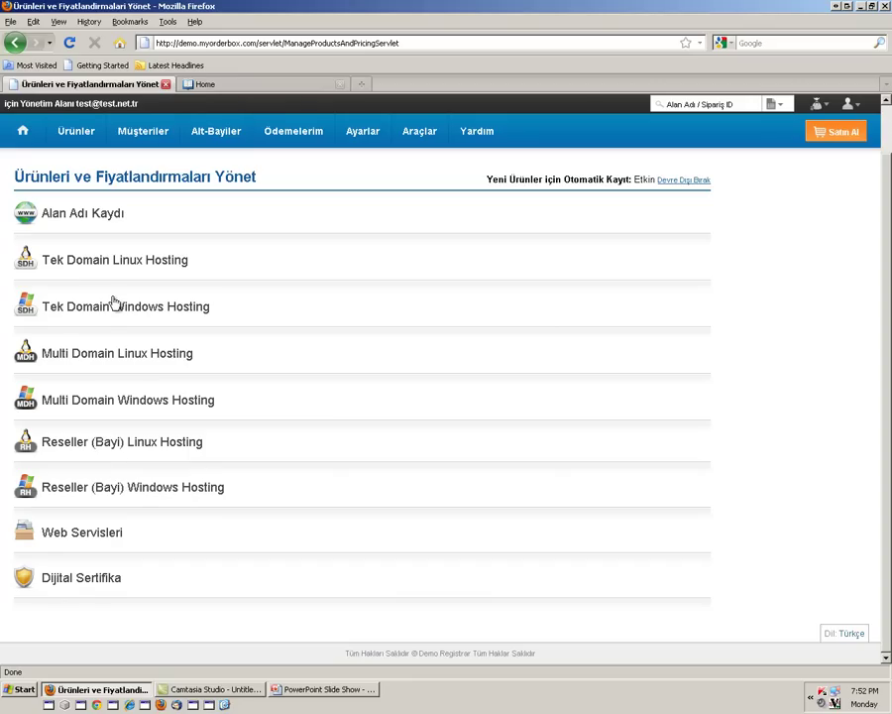
click(93, 215)
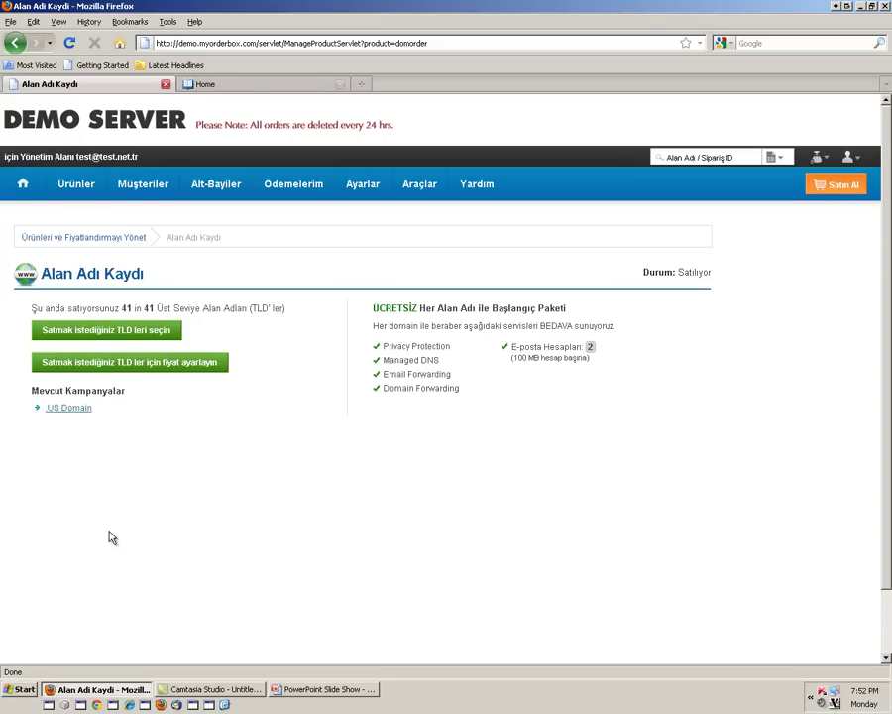
drag(126, 390, 25, 392)
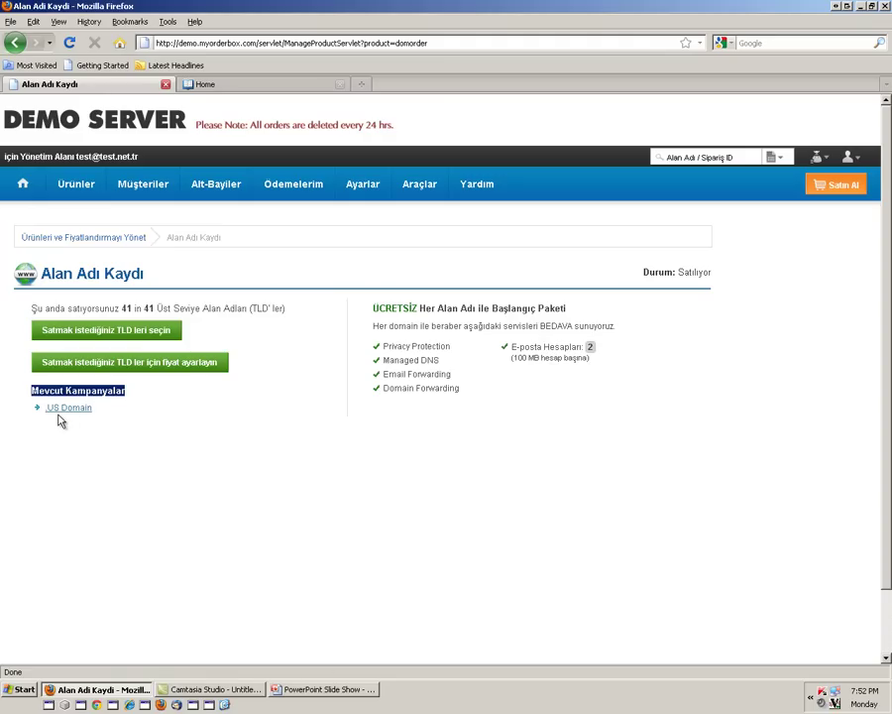
click(63, 408)
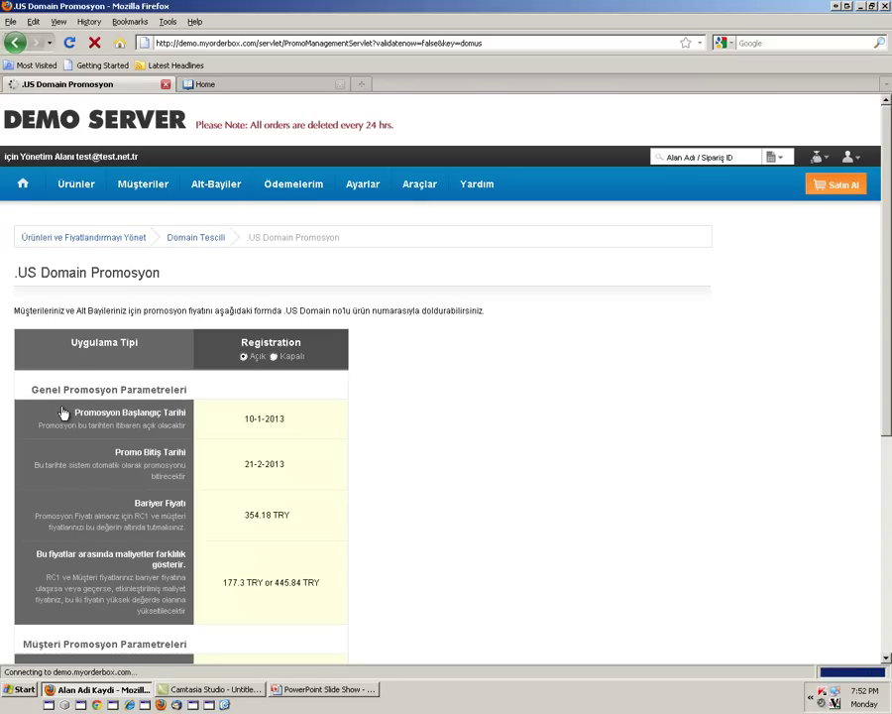
Step: Examine the .US promotion's general parameters, highlighting the barrier price (Bariyer Fiyatı) and the two possible cost prices
scroll(66, 412, down, 4)
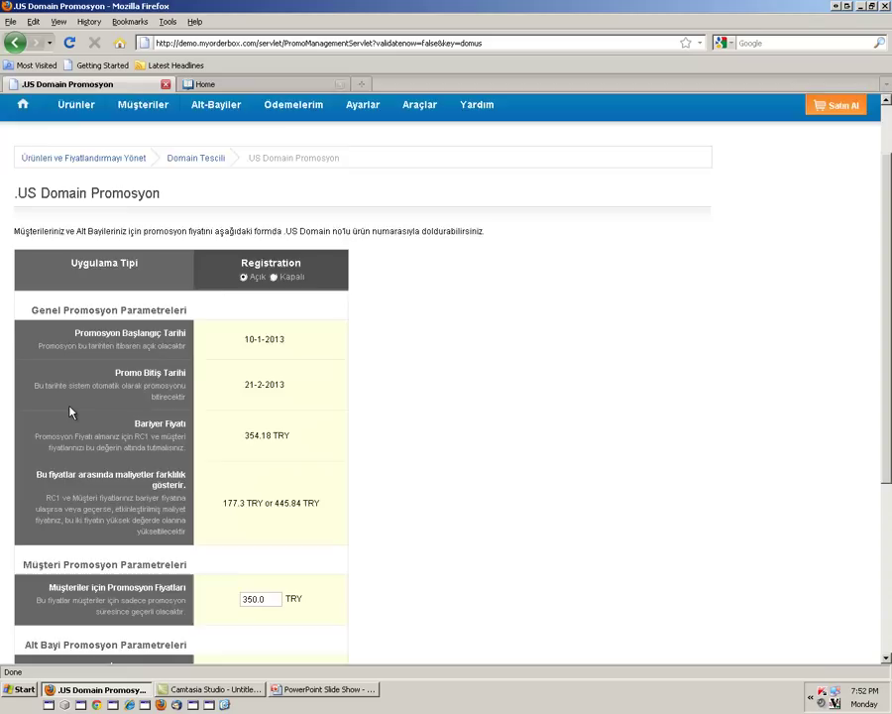
scroll(70, 411, up, 2)
scroll(107, 414, down, 3)
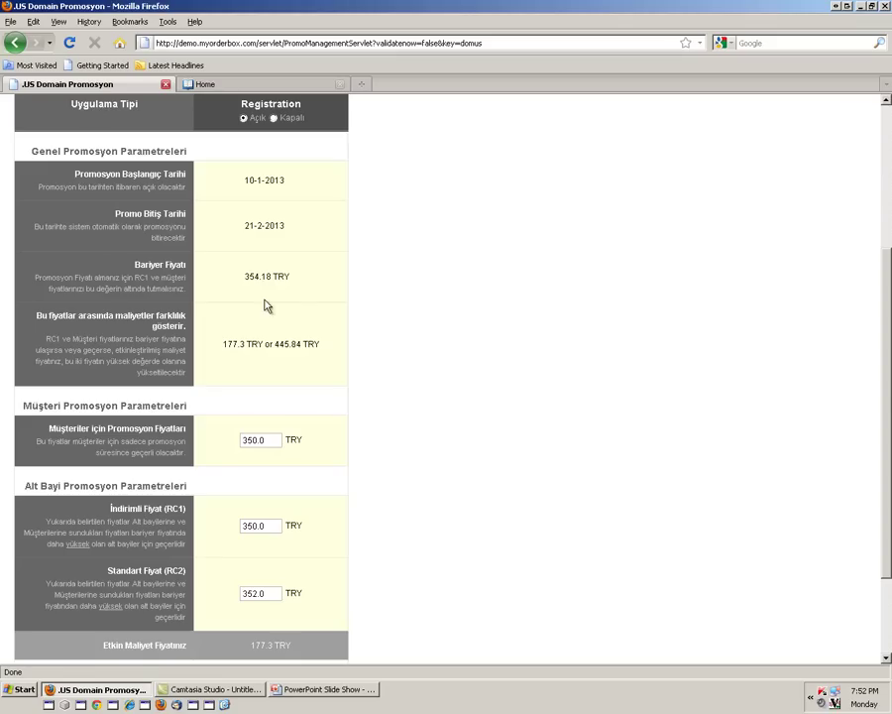
drag(243, 277, 310, 281)
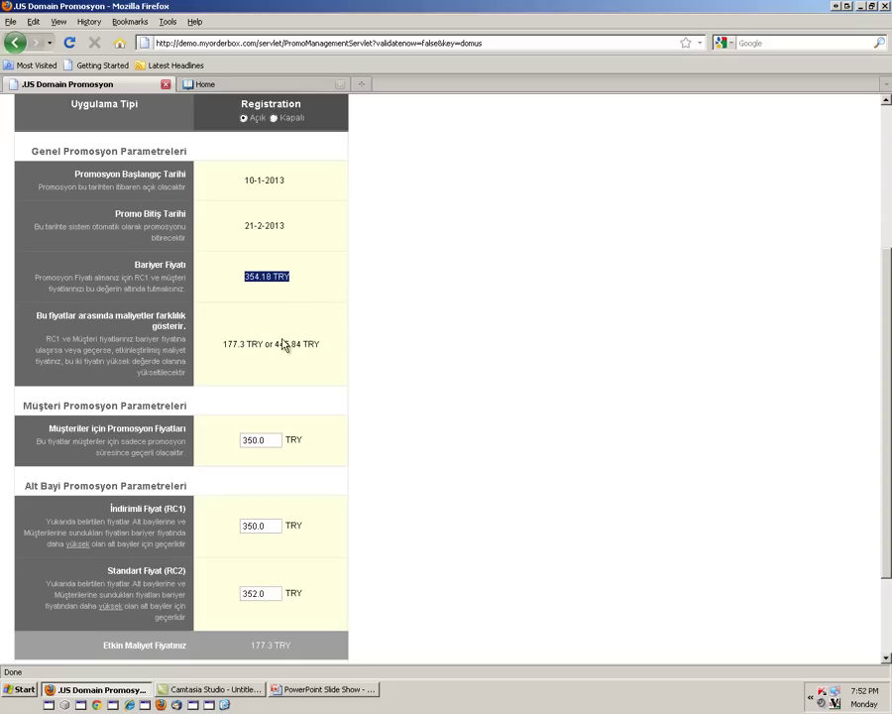
drag(224, 344, 246, 343)
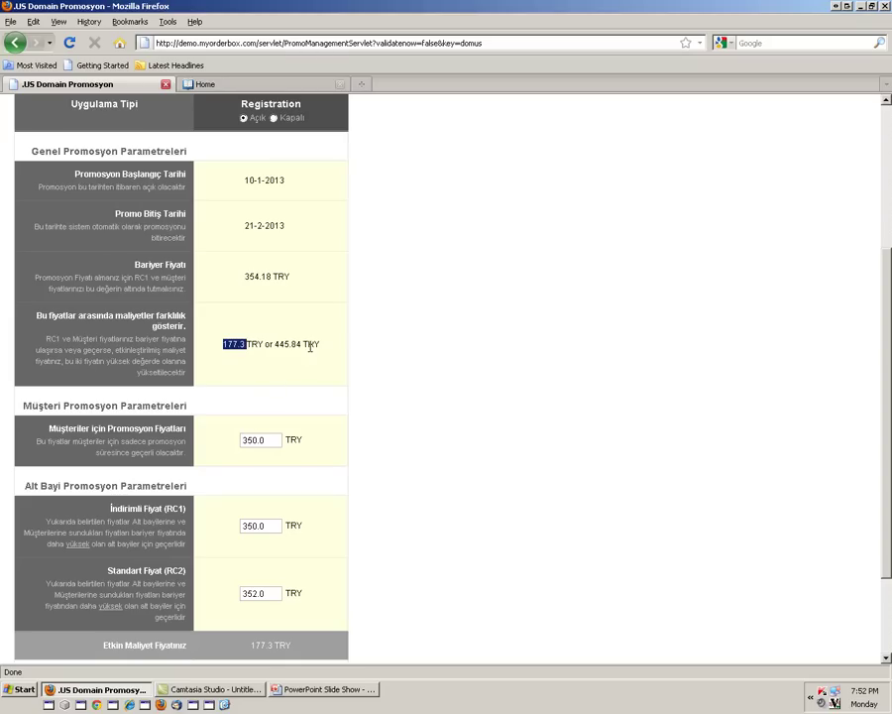
drag(272, 343, 305, 342)
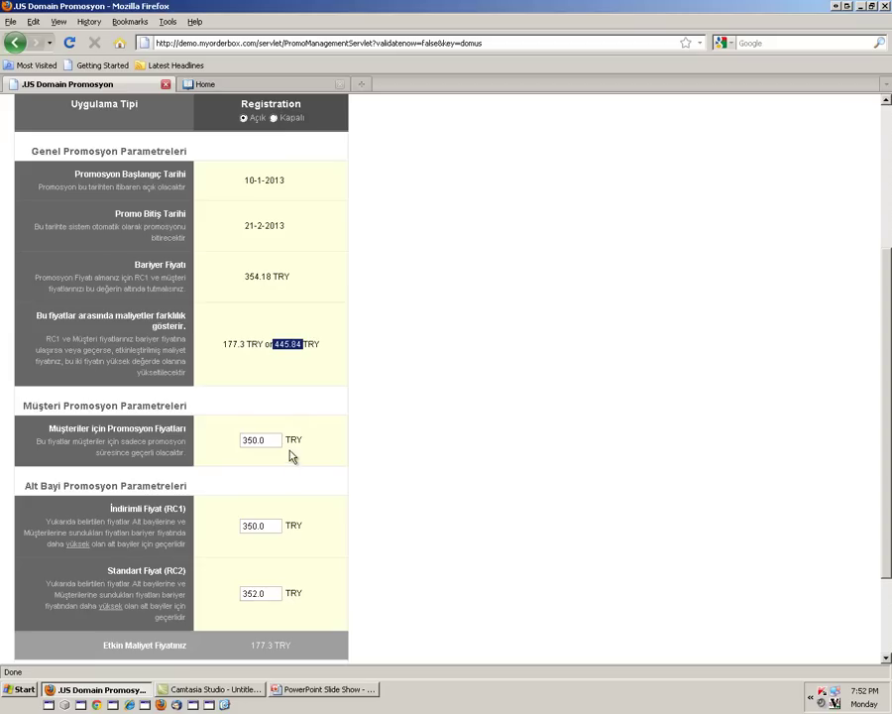
scroll(288, 457, down, 2)
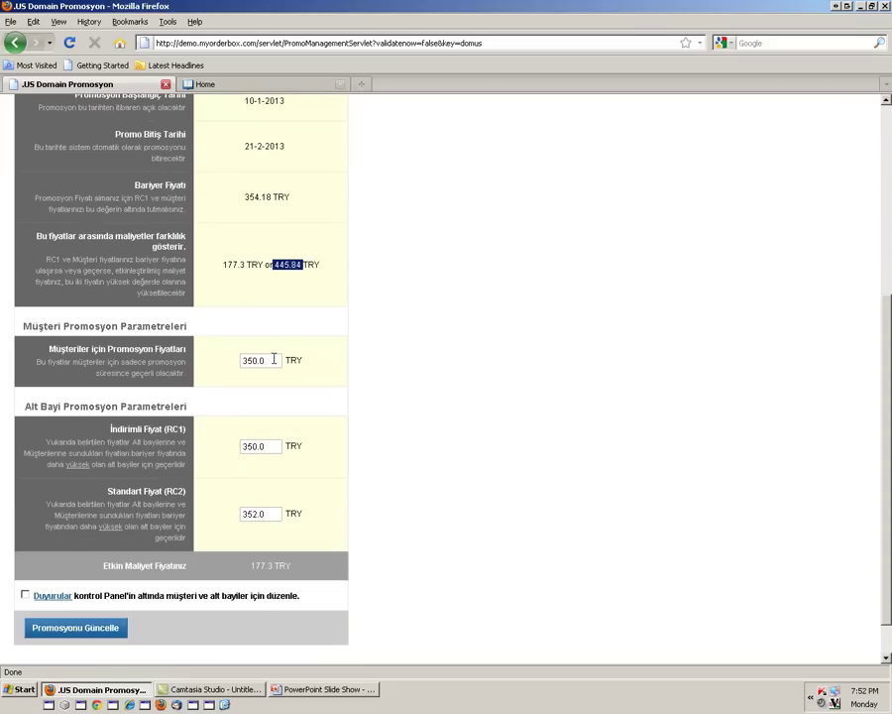
triple_click(294, 198)
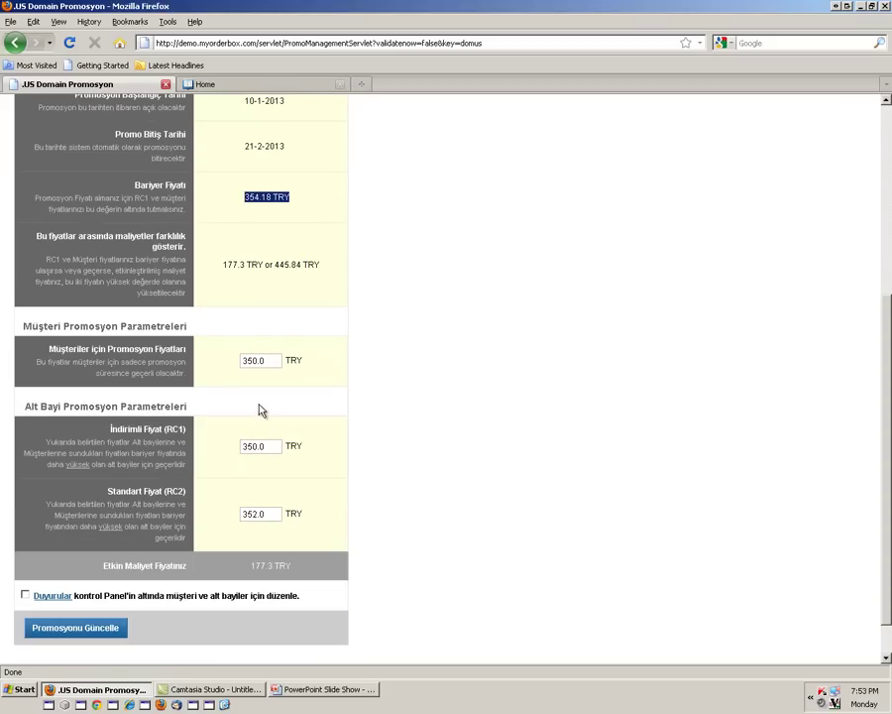
Step: Compare the customer and İndirimli Fiyat (RC1) promotion prices with the barrier price, and submit the .US promotion update
click(260, 360)
drag(260, 360, 236, 360)
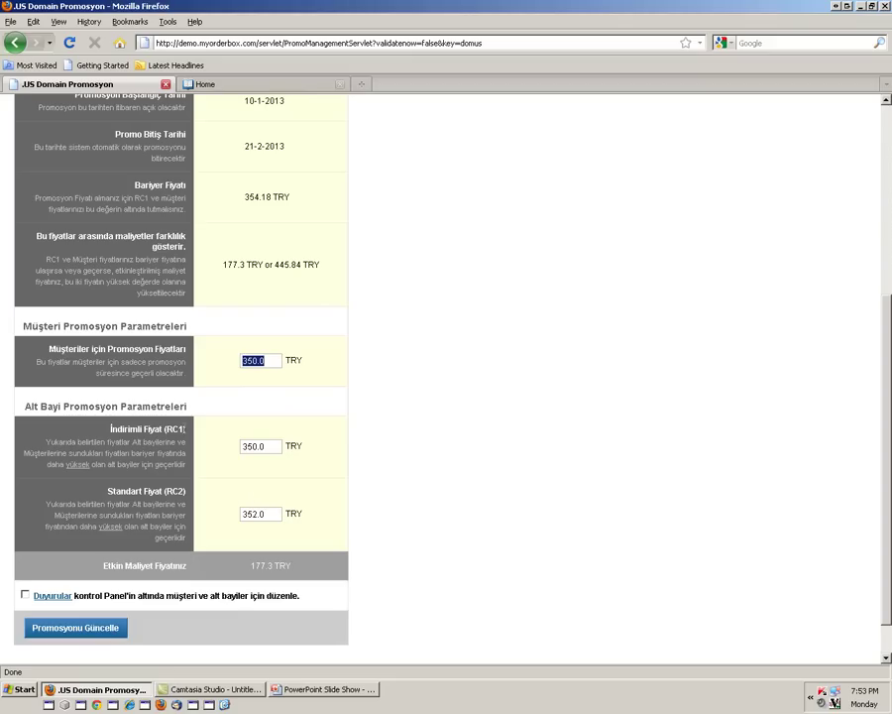
drag(185, 429, 159, 429)
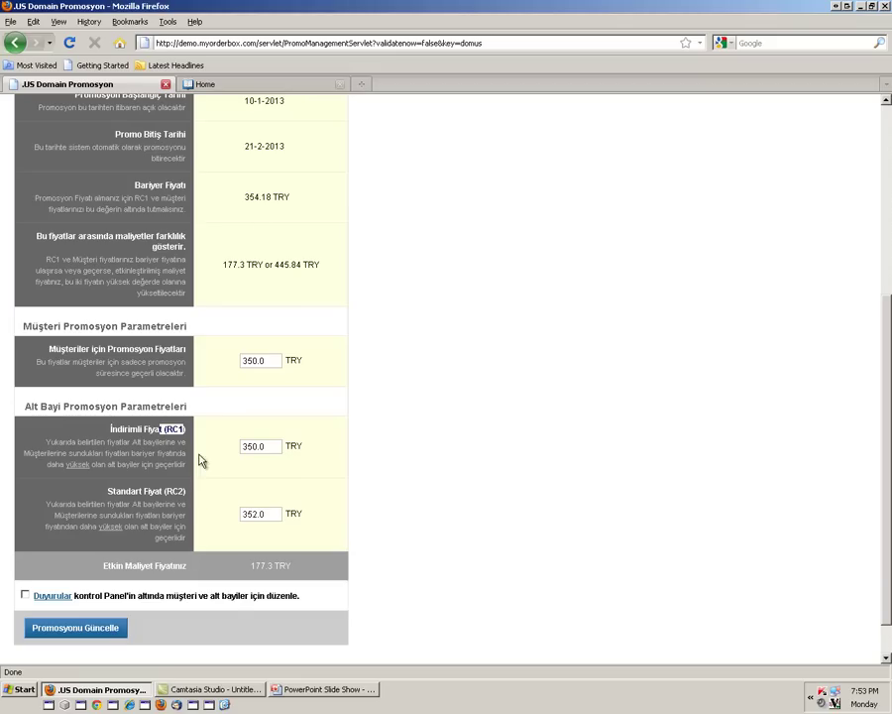
drag(238, 197, 295, 206)
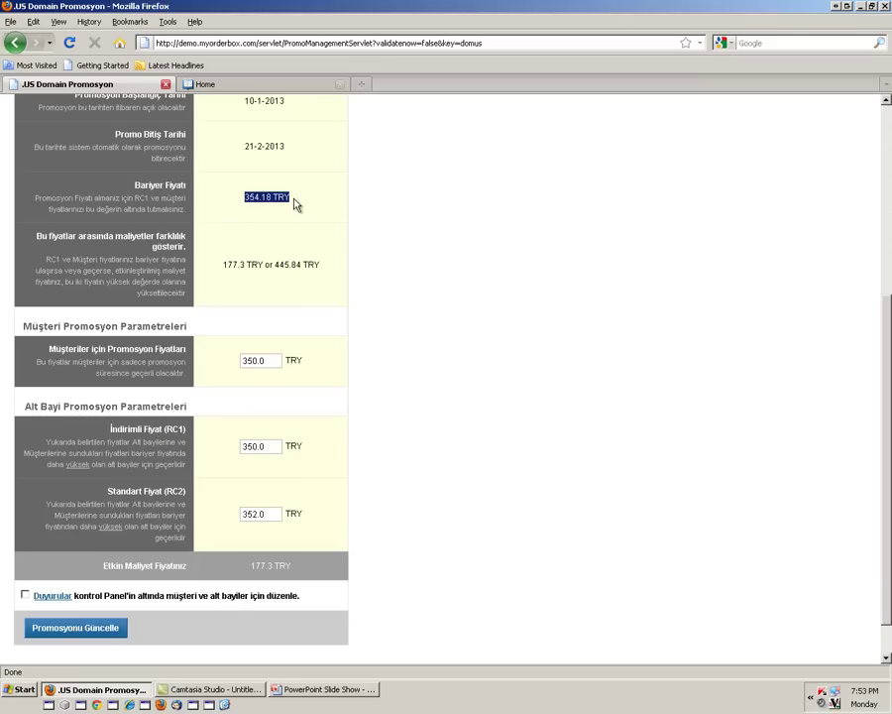
click(282, 447)
drag(265, 446, 235, 447)
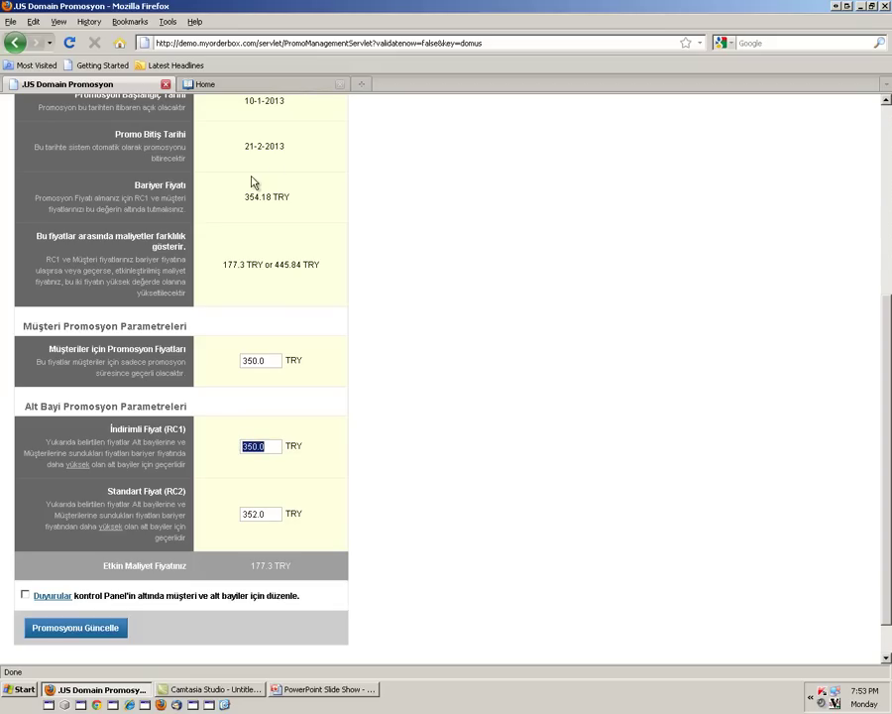
drag(245, 198, 288, 195)
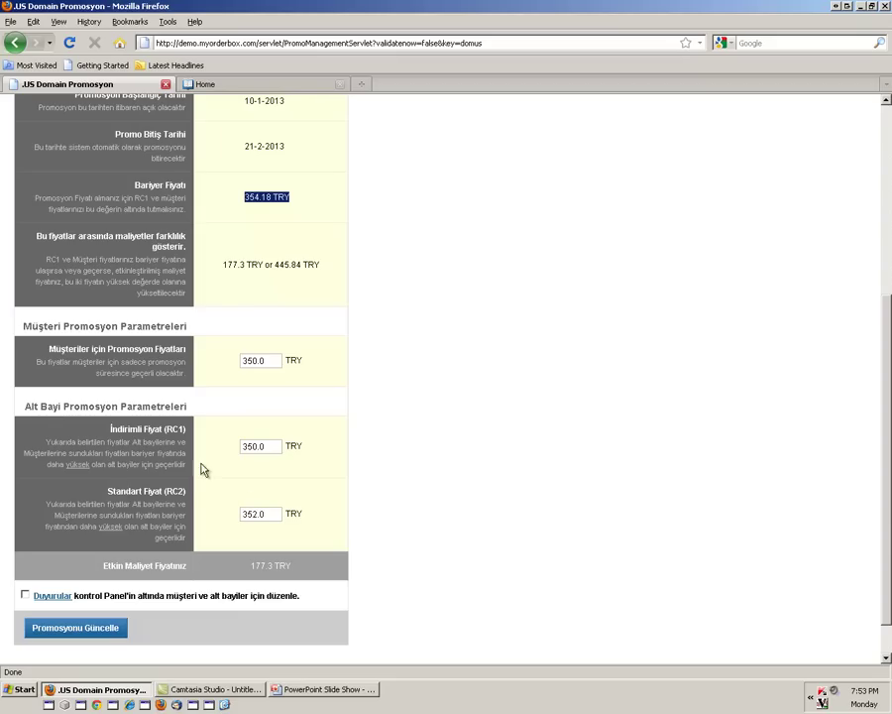
click(81, 632)
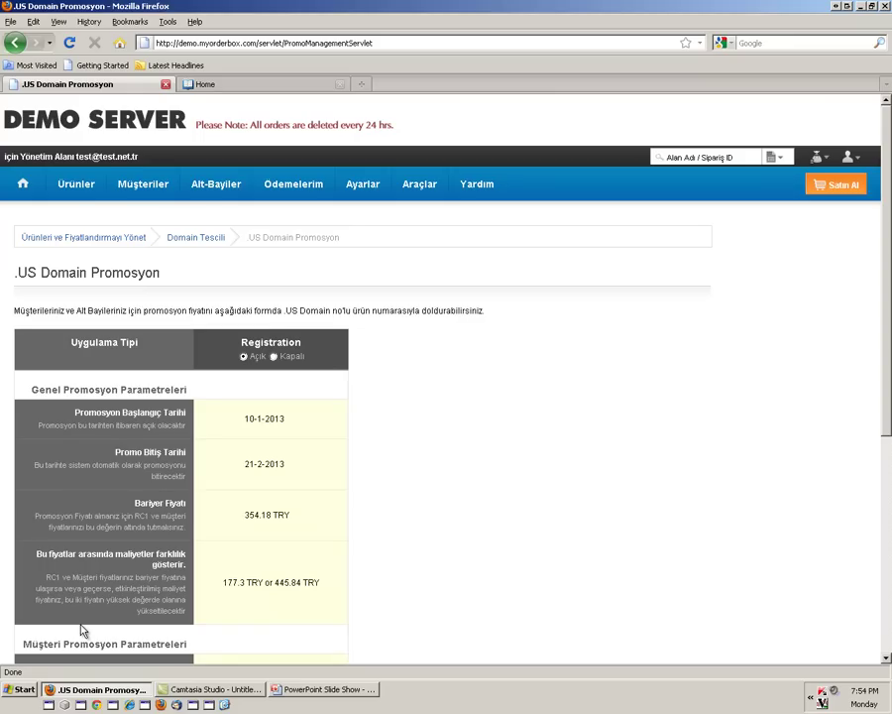
Step: Open the Alan Adı Sorgu Formatı brand settings and examine the Whois results preview
mouse_move(365, 181)
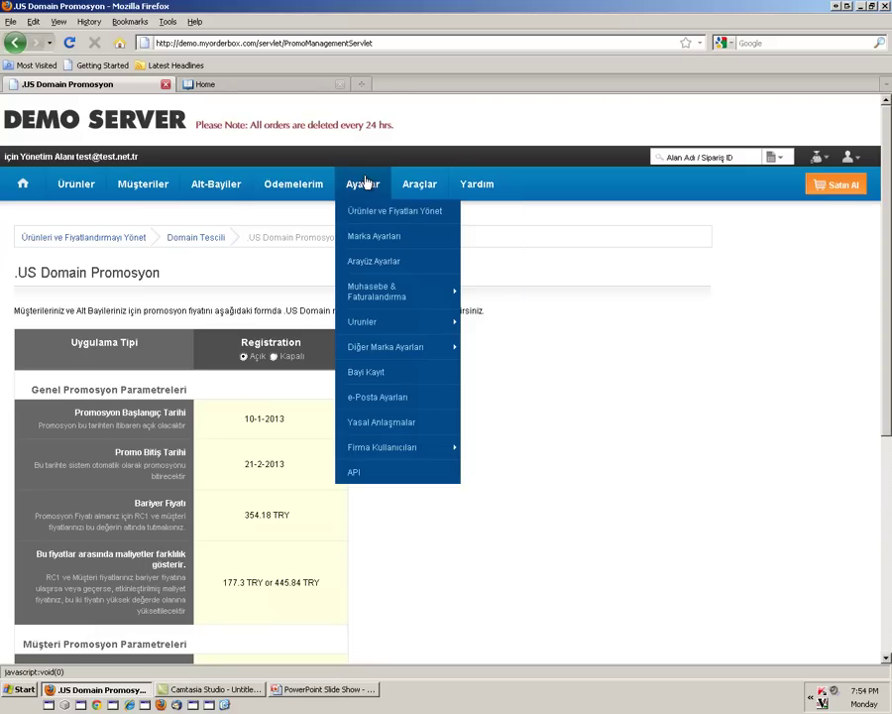
click(370, 238)
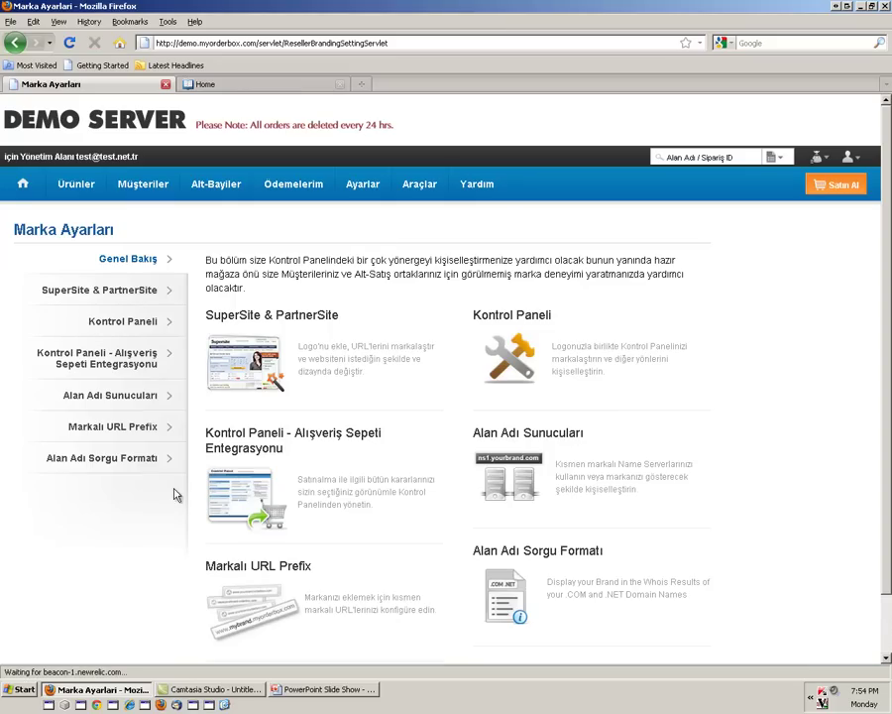
click(121, 460)
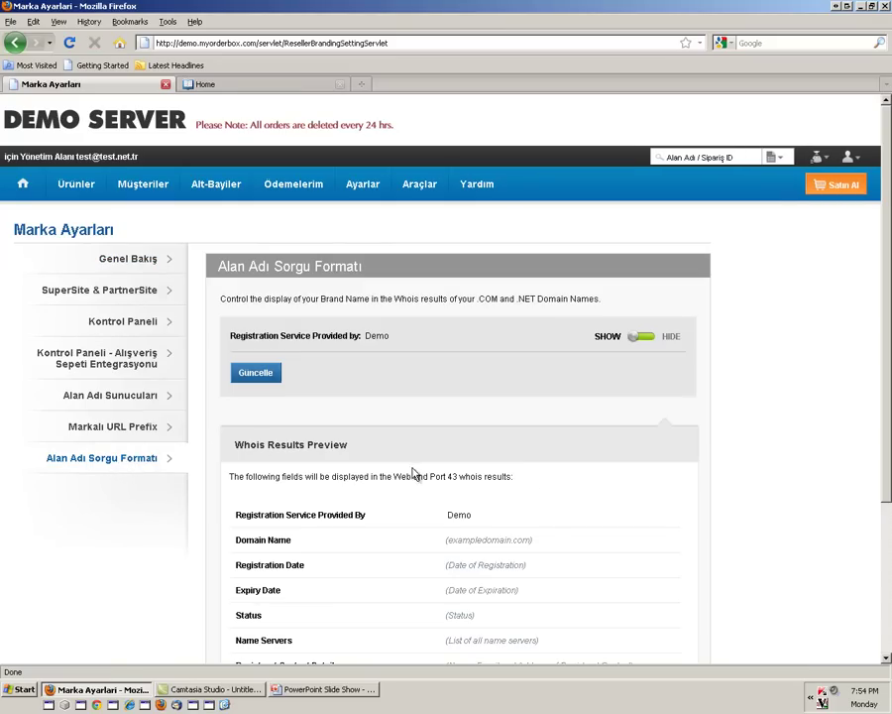
scroll(445, 471, down, 2)
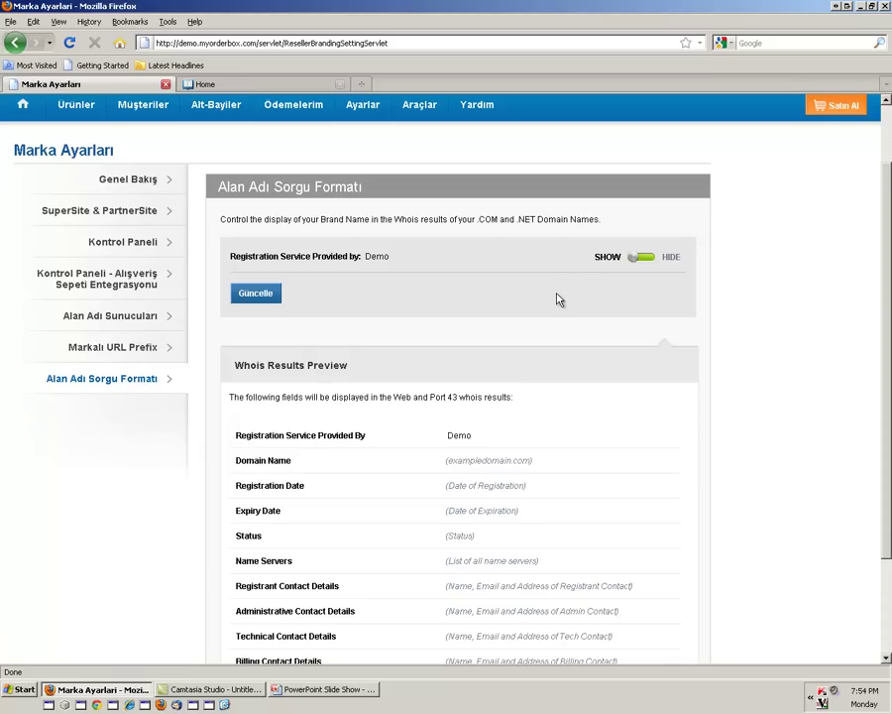
Step: Try the HIDE option for the brand name in Whois results, switch it back to SHOW and update the setting
click(635, 257)
scroll(549, 361, down, 3)
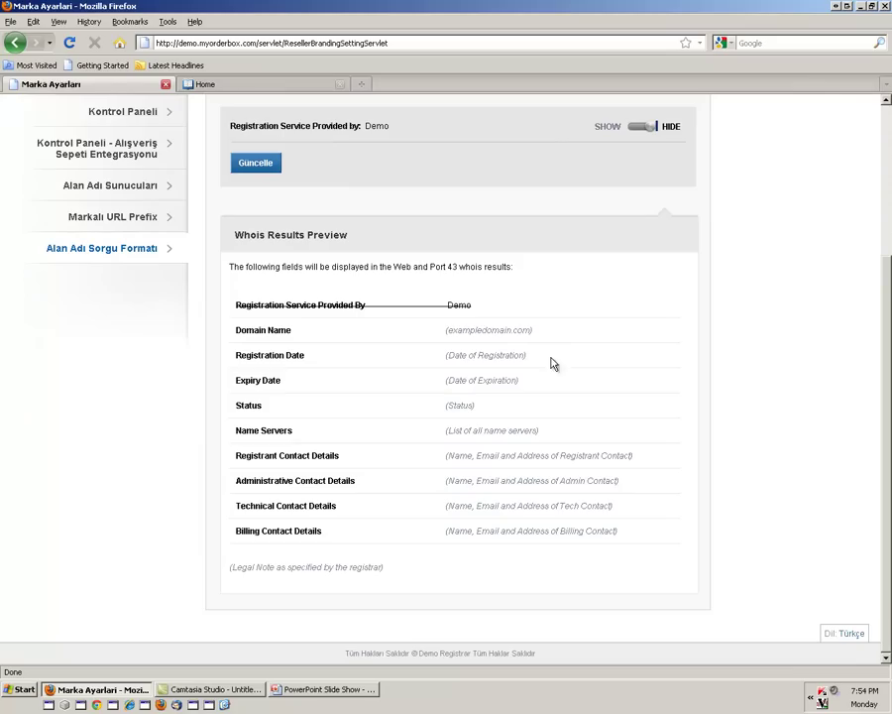
click(255, 163)
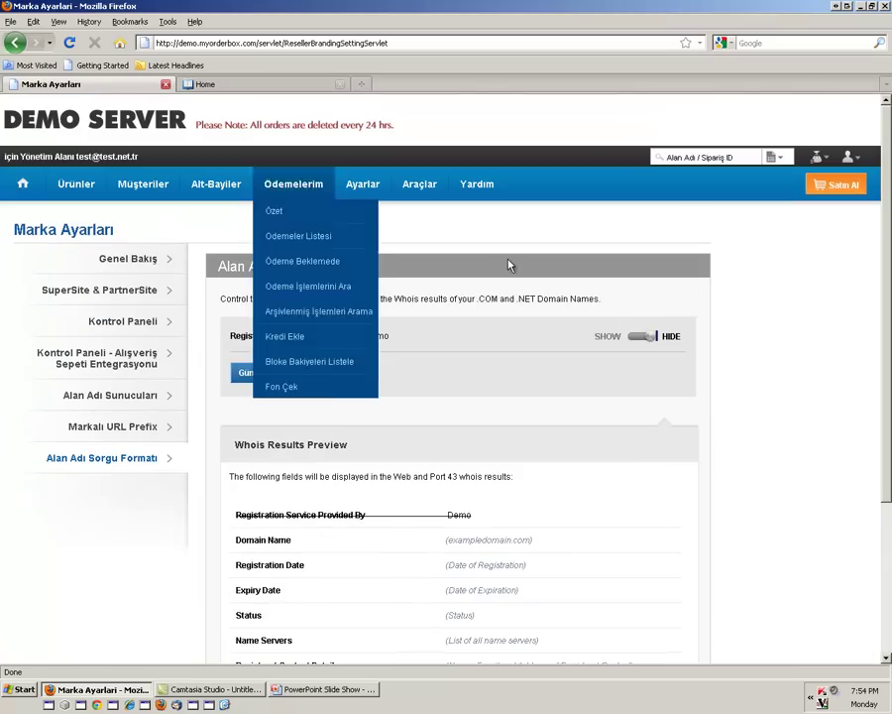
click(641, 338)
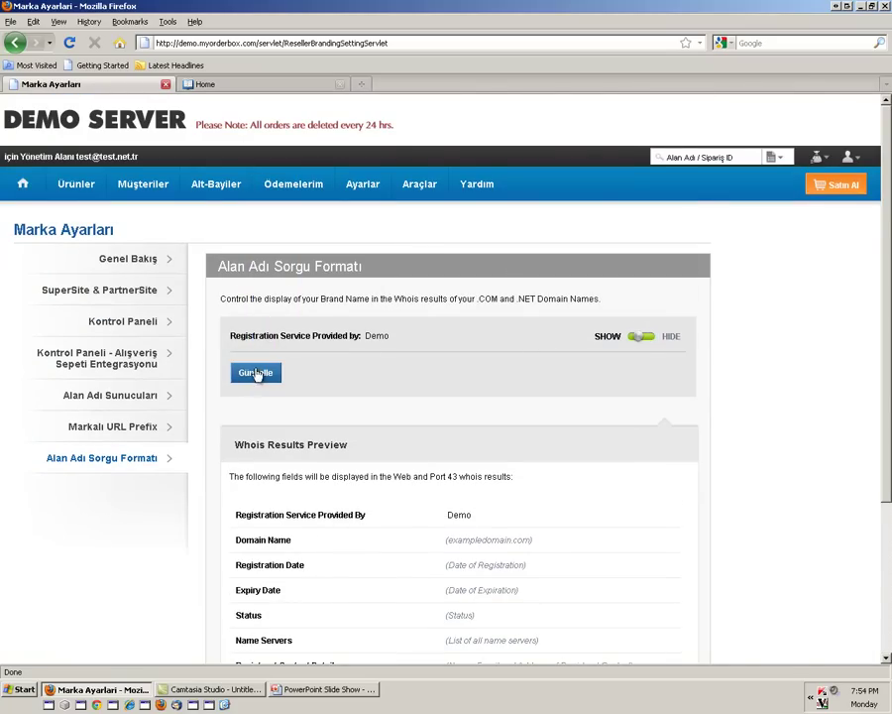
click(255, 373)
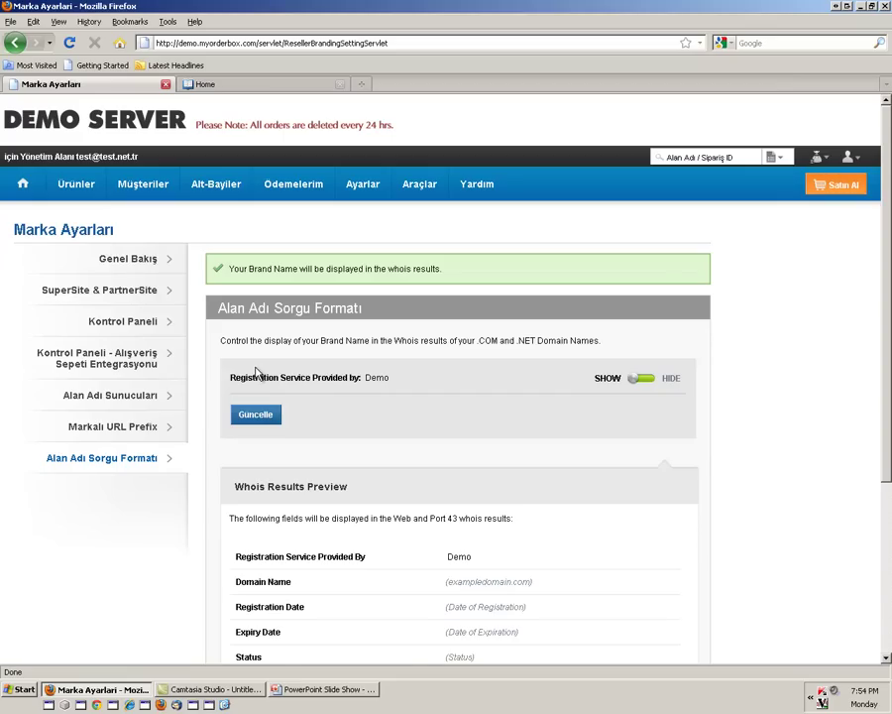
Step: Open the default name server settings (Varsayılan İsim Sunucusu Bilgisi) for domain registration
mouse_move(354, 196)
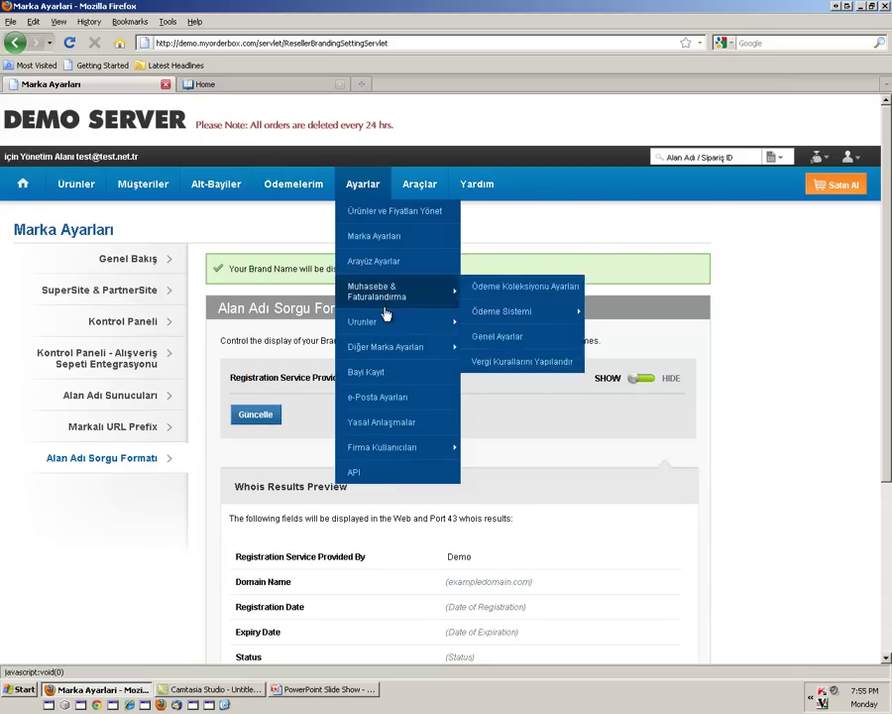
mouse_move(387, 324)
mouse_move(486, 322)
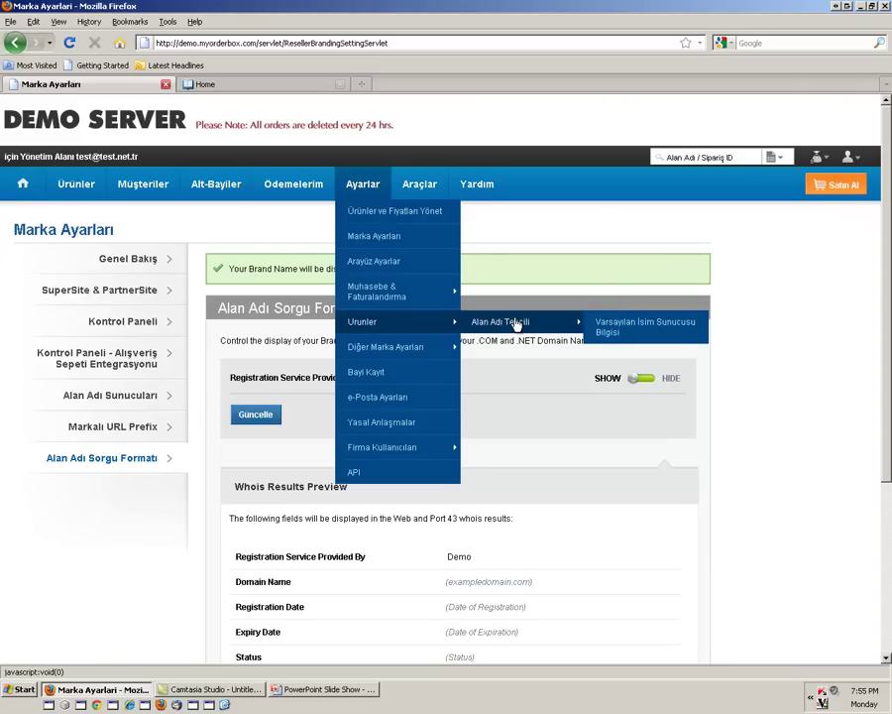
click(599, 326)
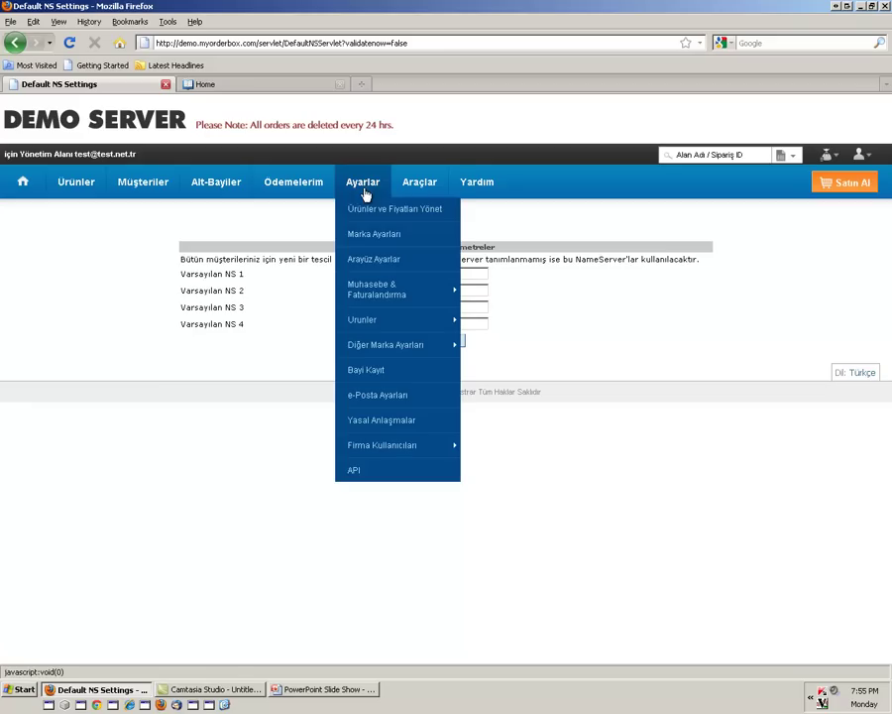
Step: Examine the SuperSite 2 branding settings and the Markalı URL Prefix page in the brand settings
click(365, 235)
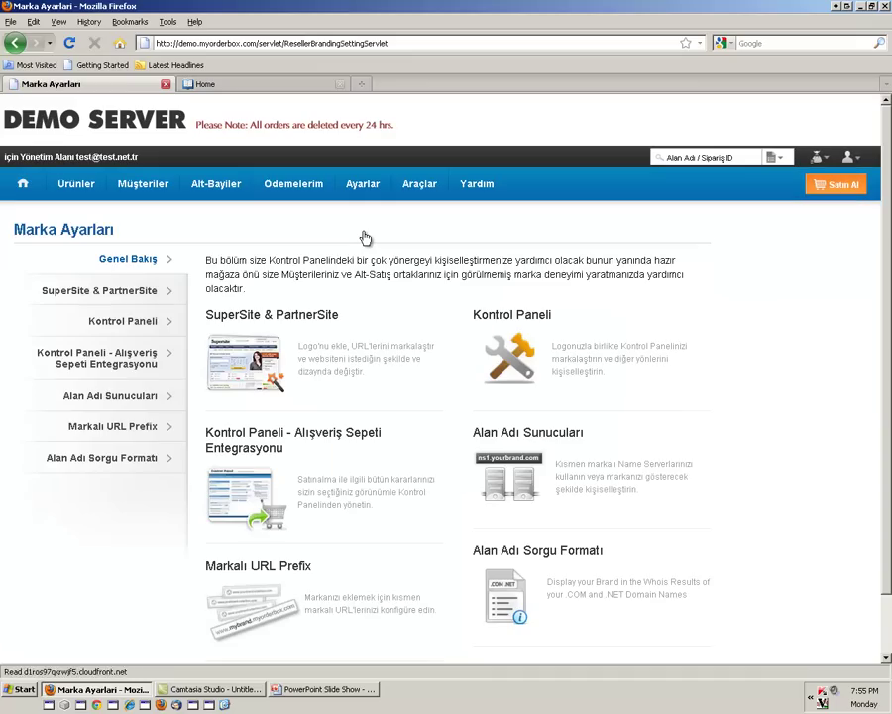
click(114, 294)
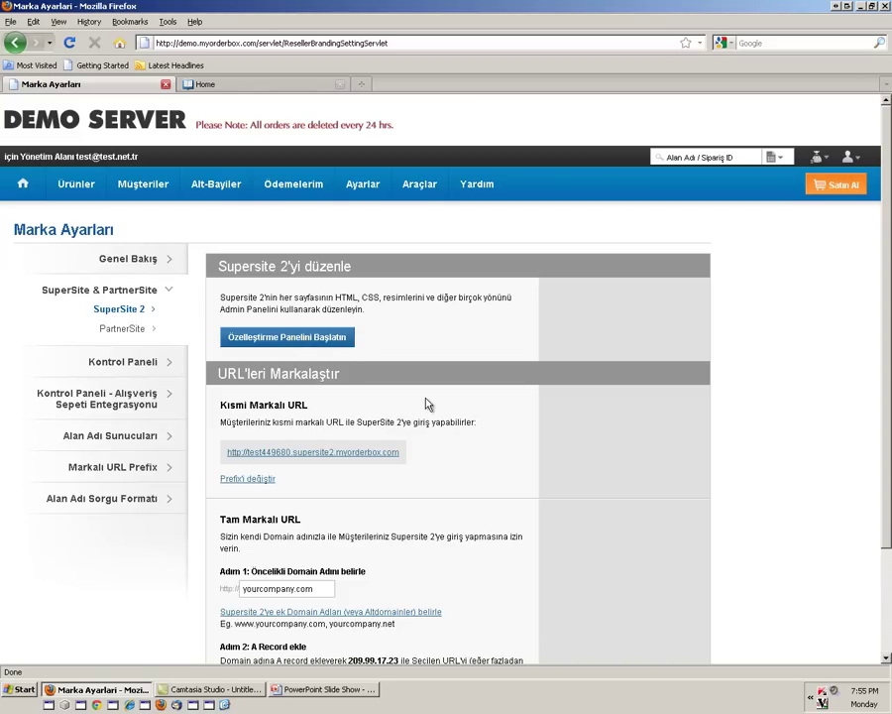
scroll(429, 402, down, 2)
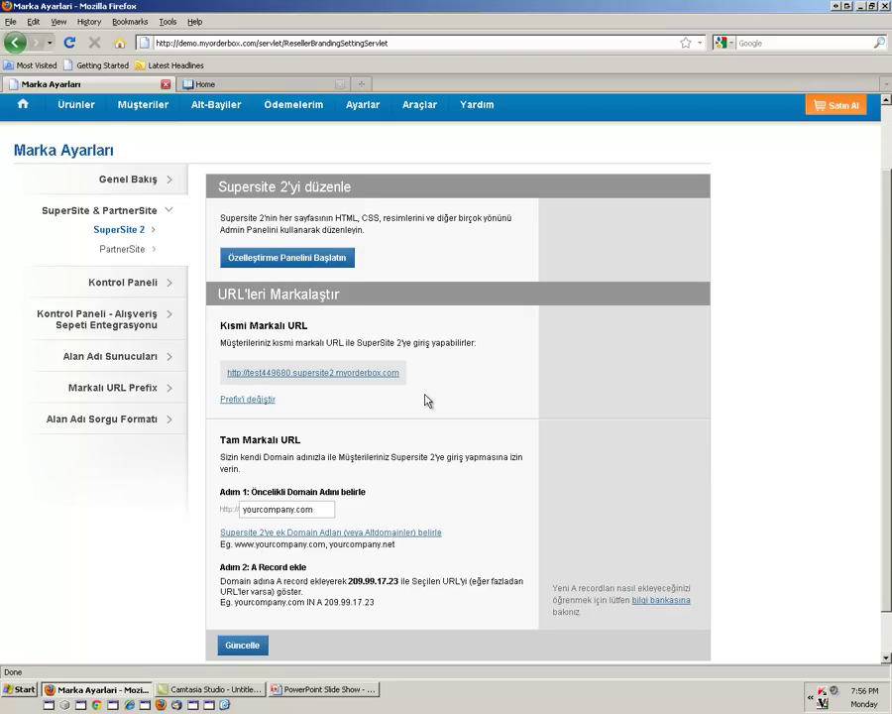
click(260, 400)
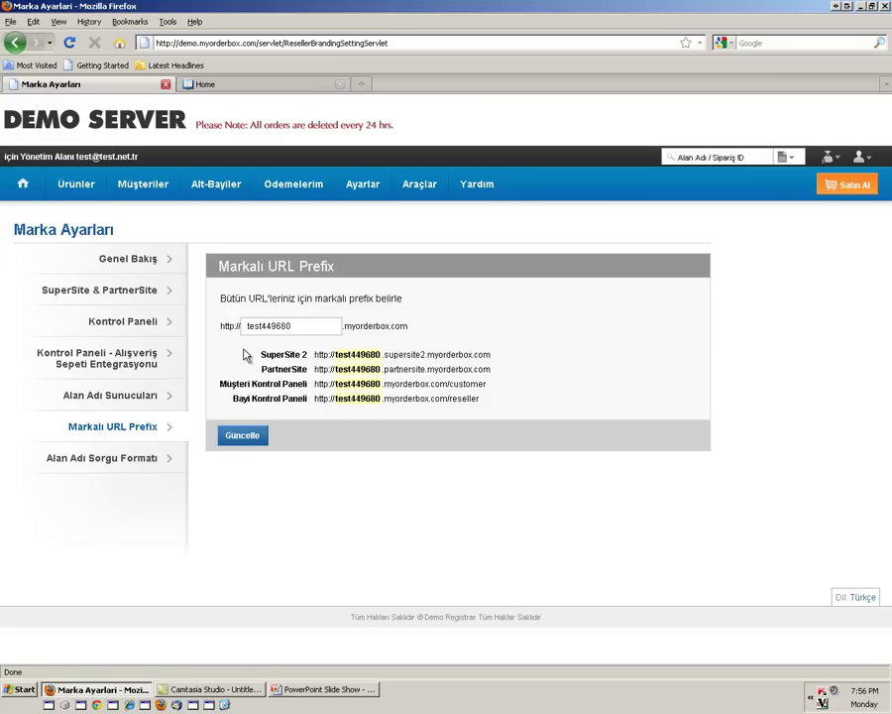
Step: Set SuperSite 2's primary fully branded domain to testedelim.com, copy the A record address 209.99.17.23 and update the settings
click(149, 294)
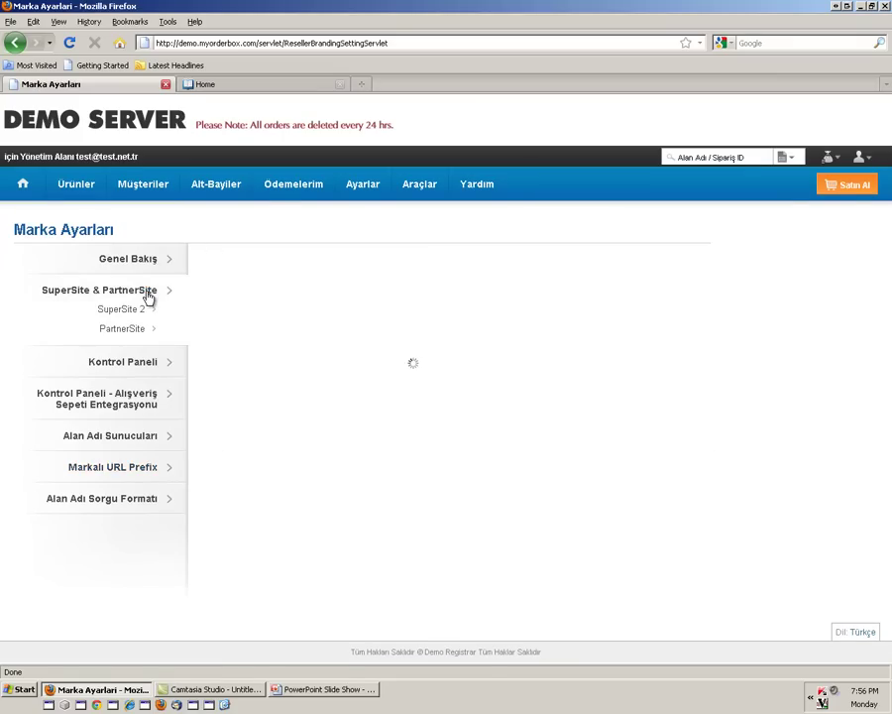
scroll(298, 555, down, 2)
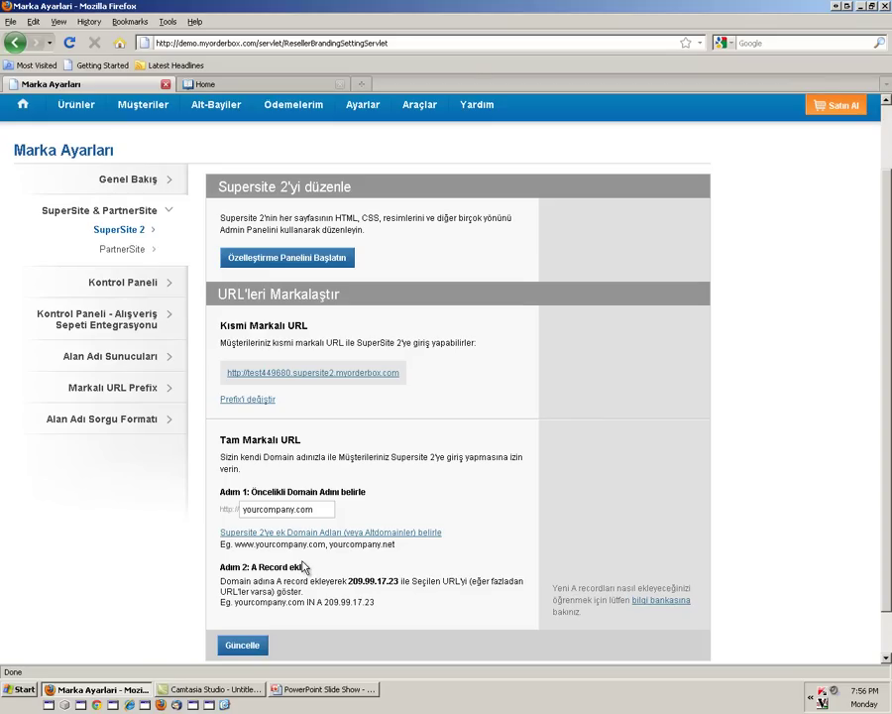
click(321, 508)
text(testedelim.com)
drag(324, 599, 375, 601)
right_click(401, 604)
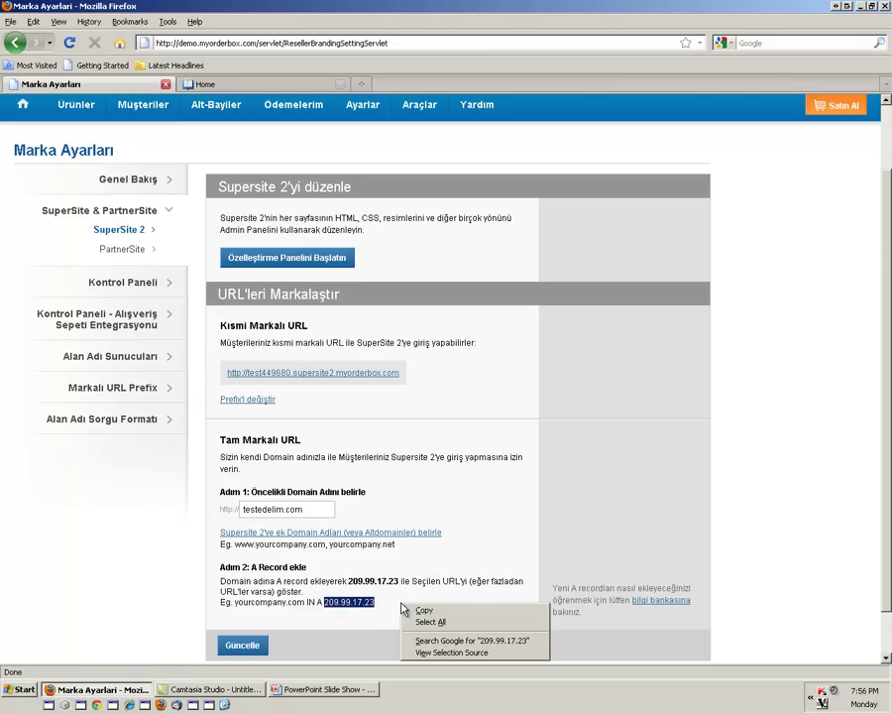
click(410, 609)
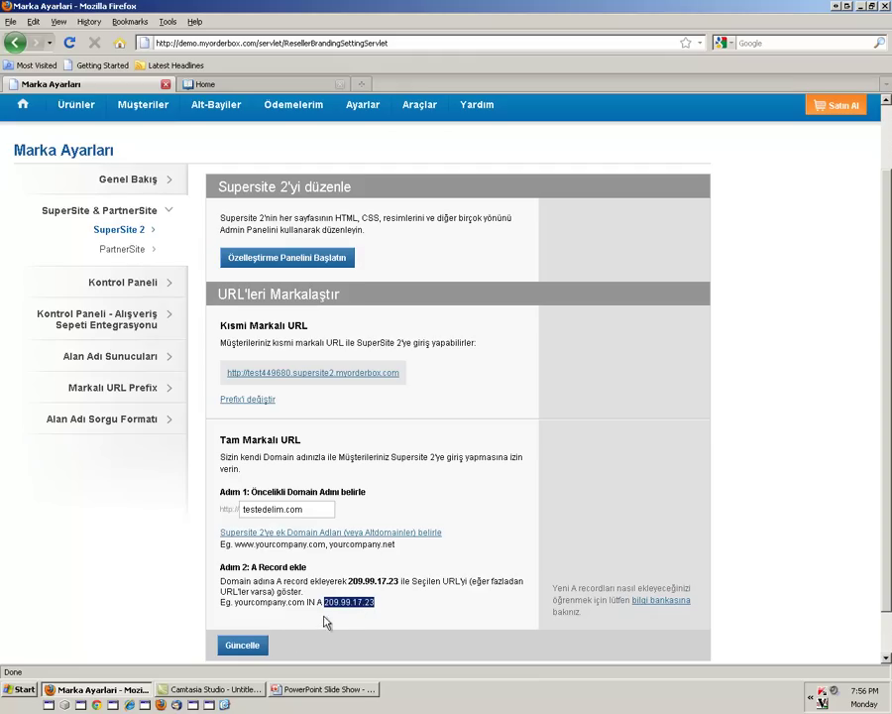
click(244, 646)
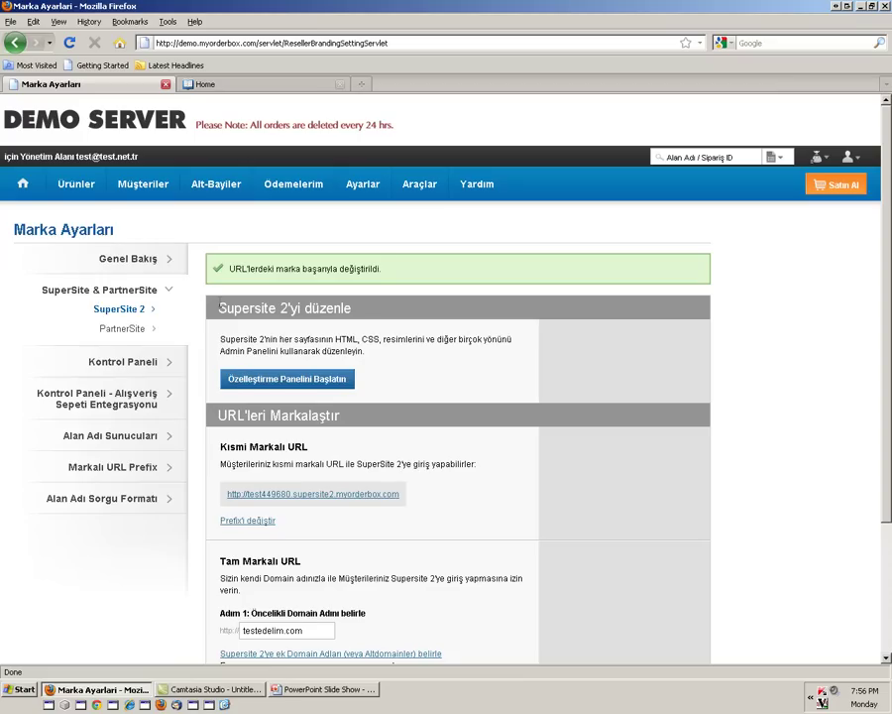
Step: List all orders and open the DNS record management for the testedelim.com domain
click(83, 188)
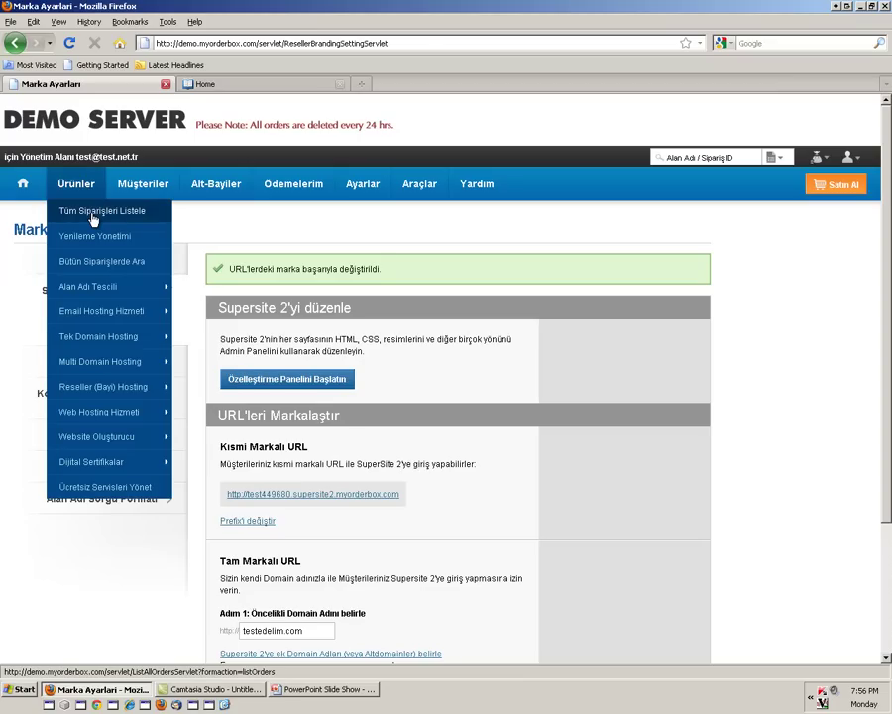
click(91, 218)
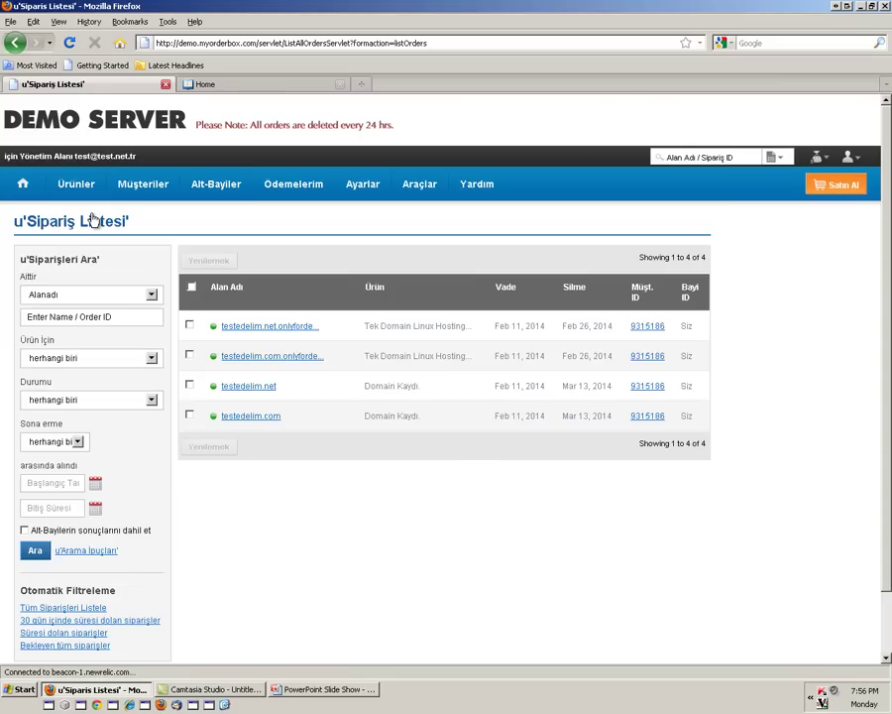
click(255, 420)
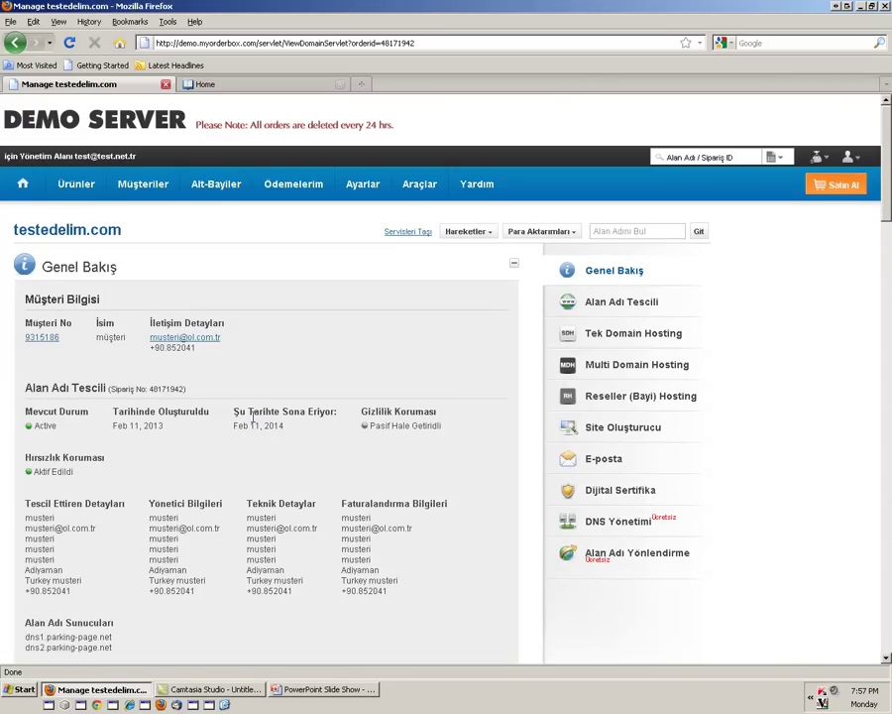
click(610, 524)
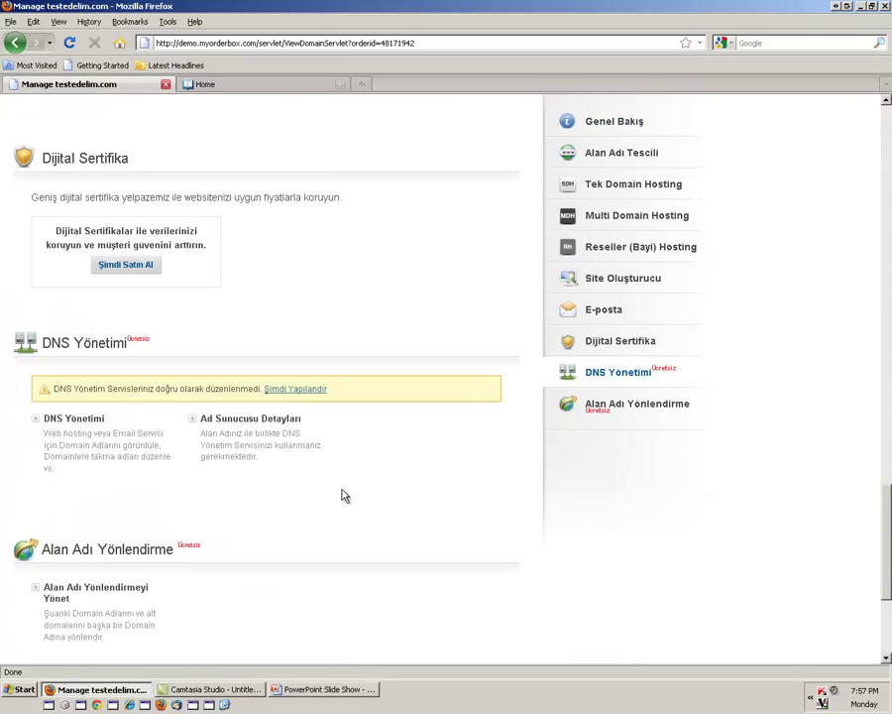
click(87, 421)
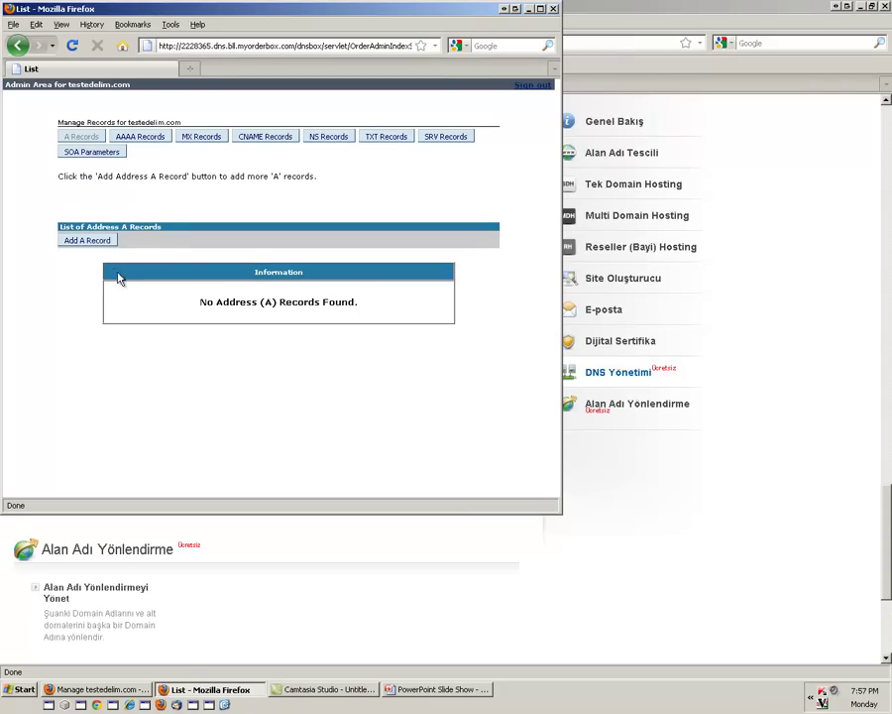
Step: Add an A record for testedelim.com with host name www and destination 209.99.17.23, and close the DNS window
click(87, 241)
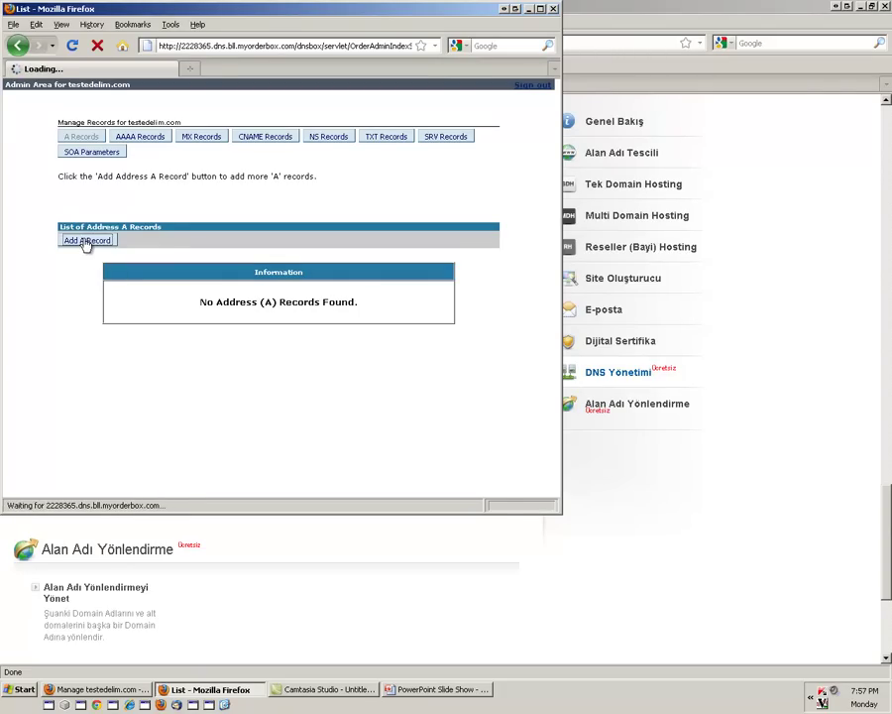
click(191, 230)
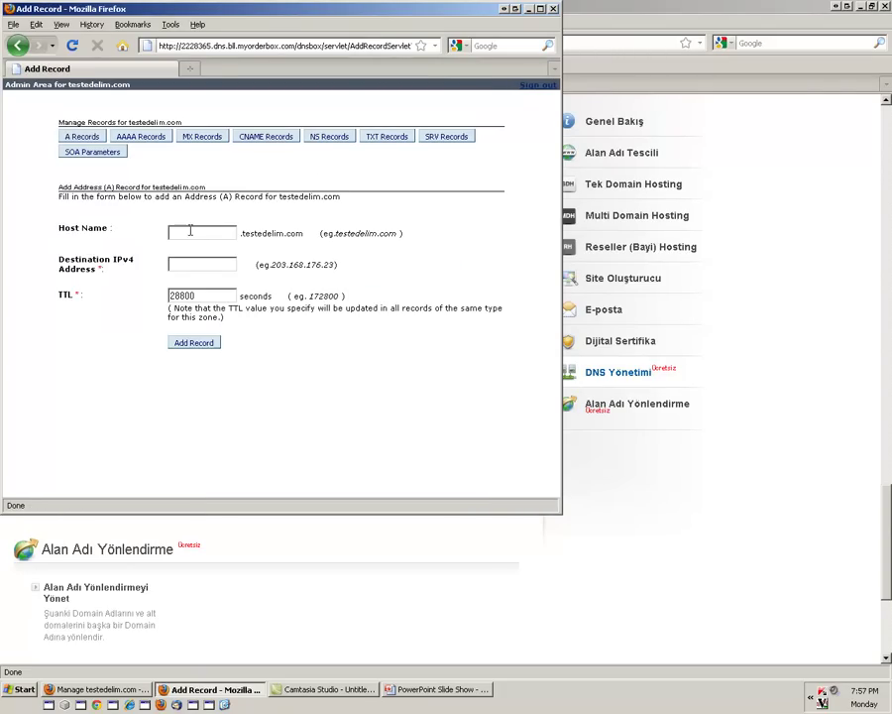
text(www)
click(194, 262)
key(ctrl+v)
click(197, 345)
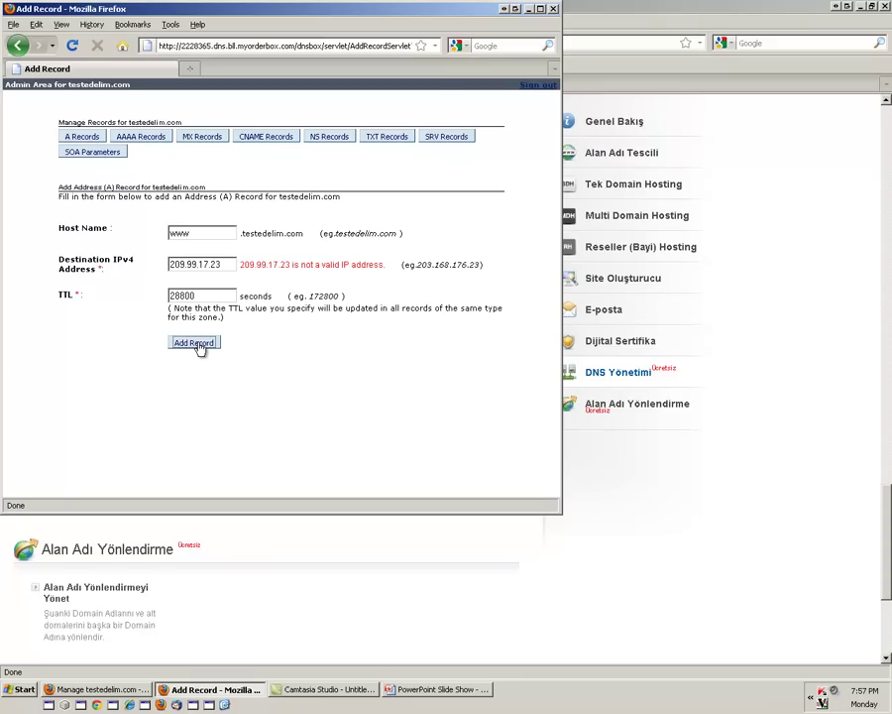
click(230, 263)
key(BackSpace)
click(196, 344)
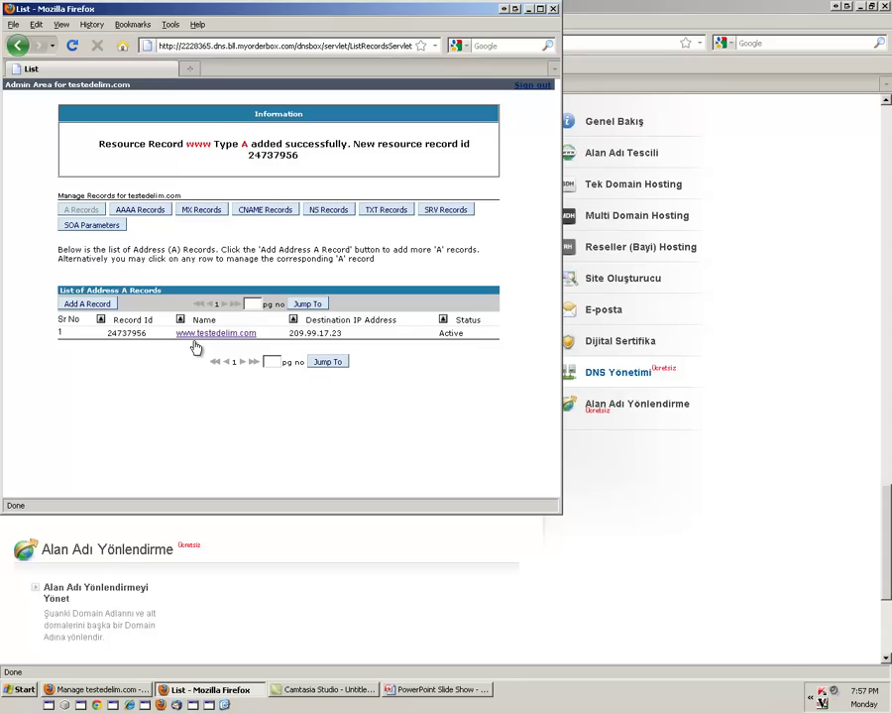
click(553, 8)
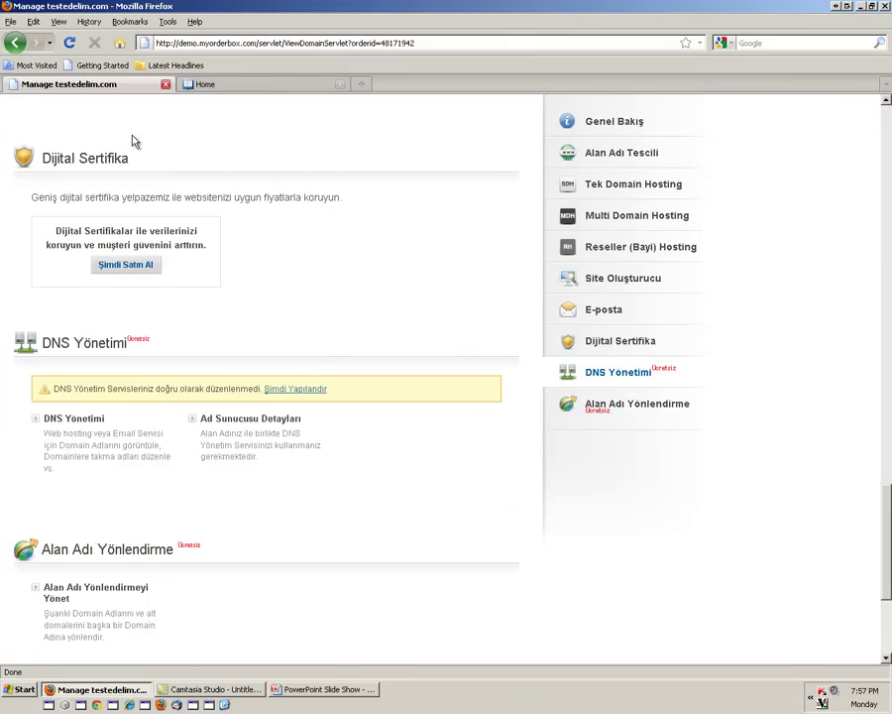
Step: Refresh the SuperSite and PartnerSite cache for all settings (Tüm SuperSite & PartnerSite Ayarları)
scroll(227, 247, up, 10)
scroll(260, 280, up, 10)
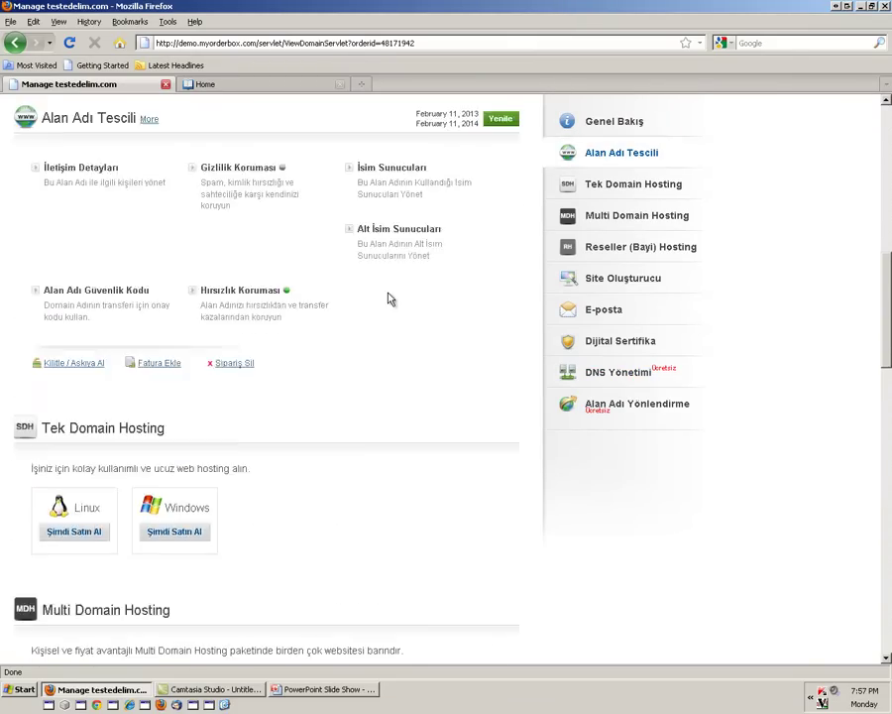
mouse_move(362, 185)
mouse_move(408, 192)
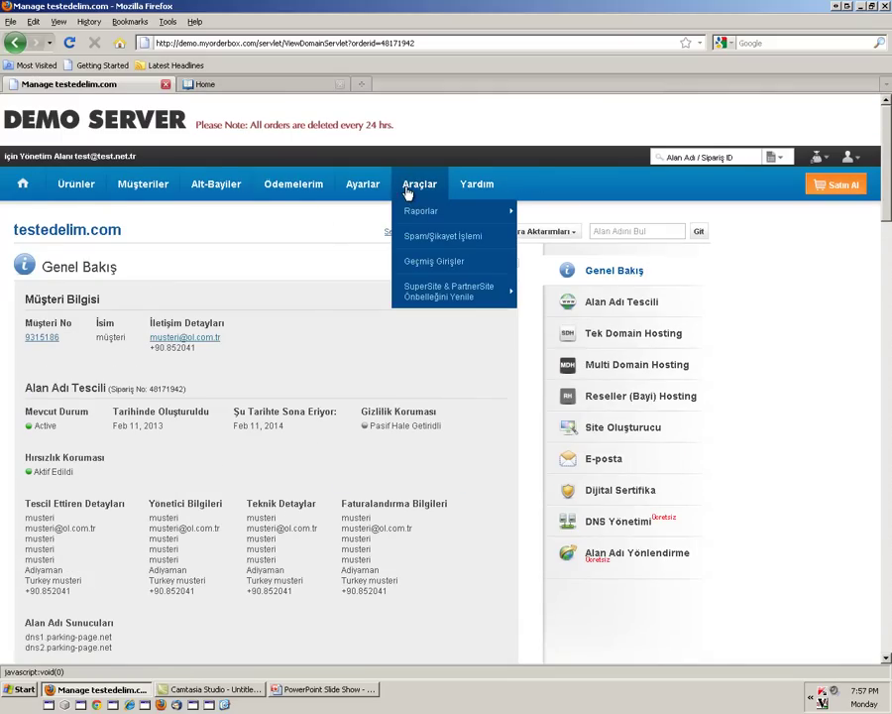
mouse_move(426, 292)
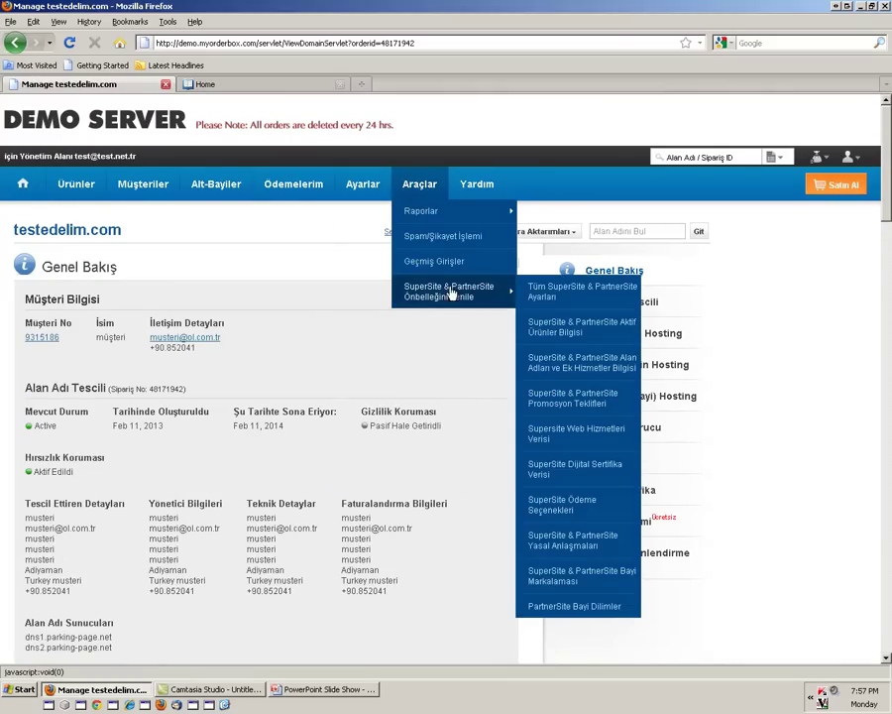
click(544, 294)
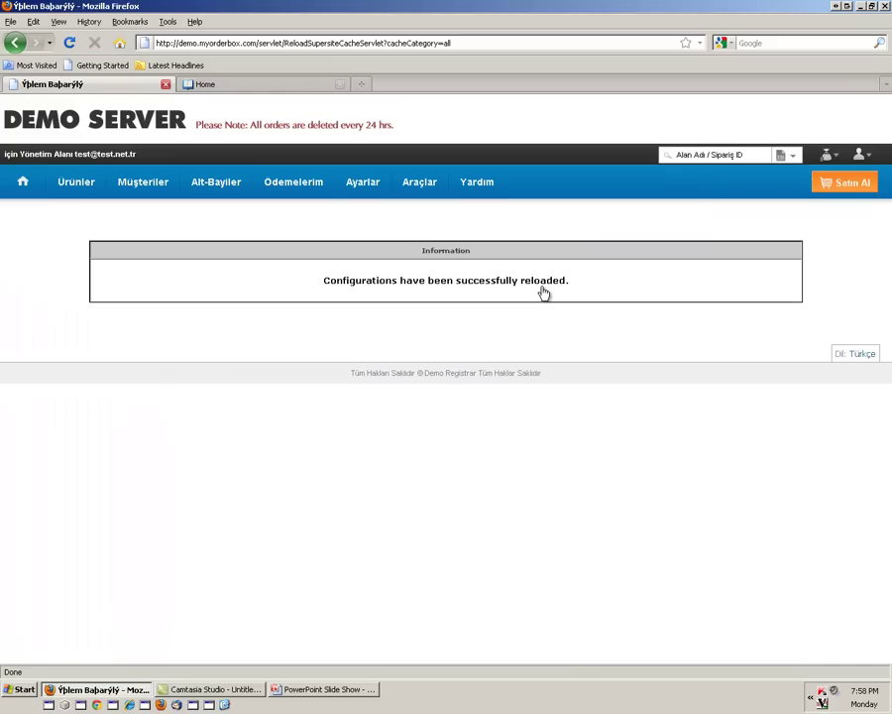
Step: Reopen the SuperSite 2 brand settings and review the fully branded URL section
mouse_move(363, 190)
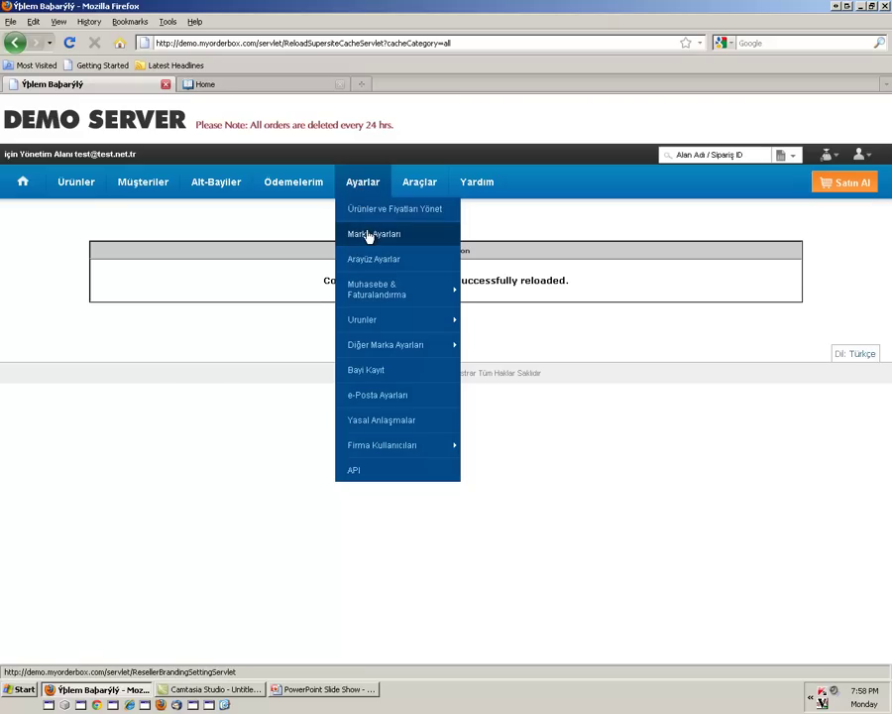
click(369, 234)
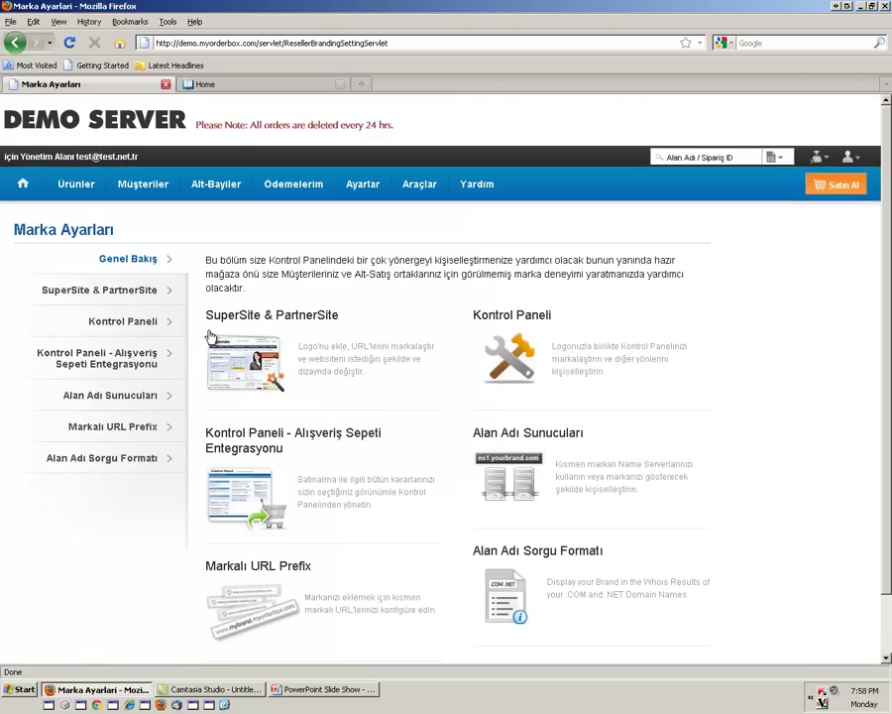
click(116, 296)
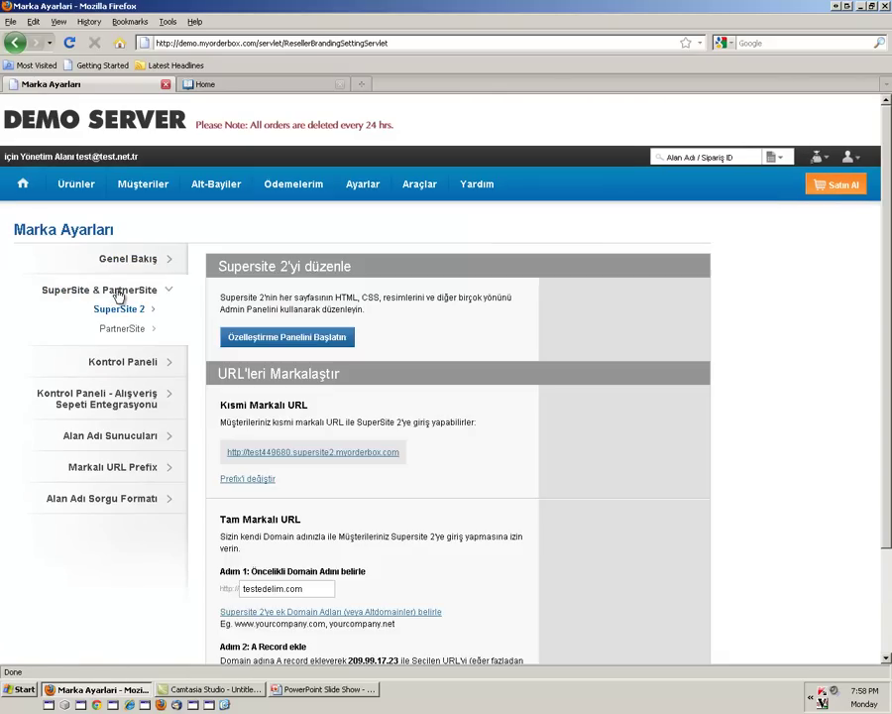
scroll(255, 578, down, 3)
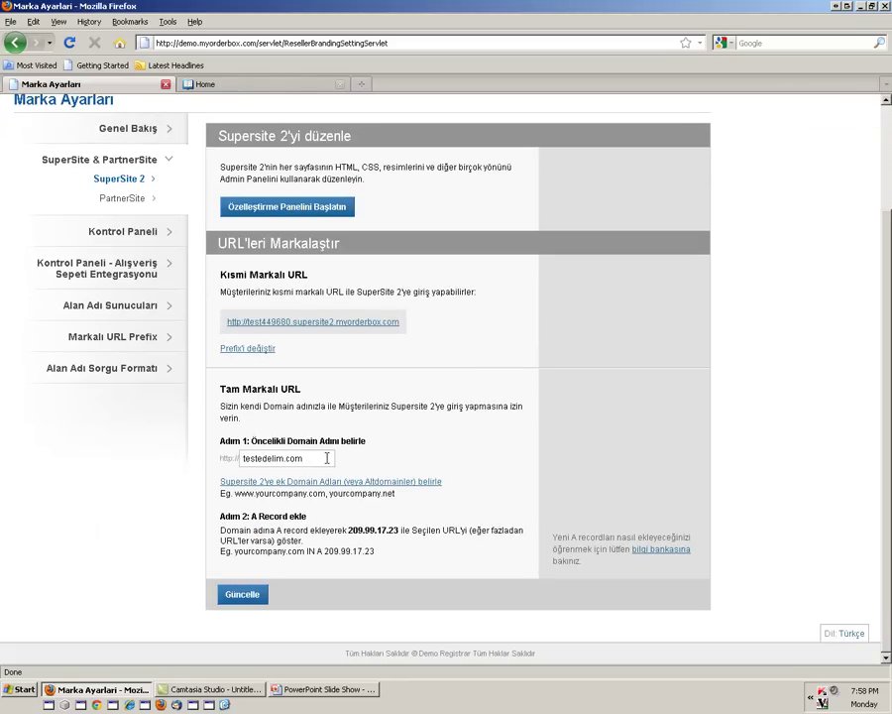
scroll(355, 466, up, 2)
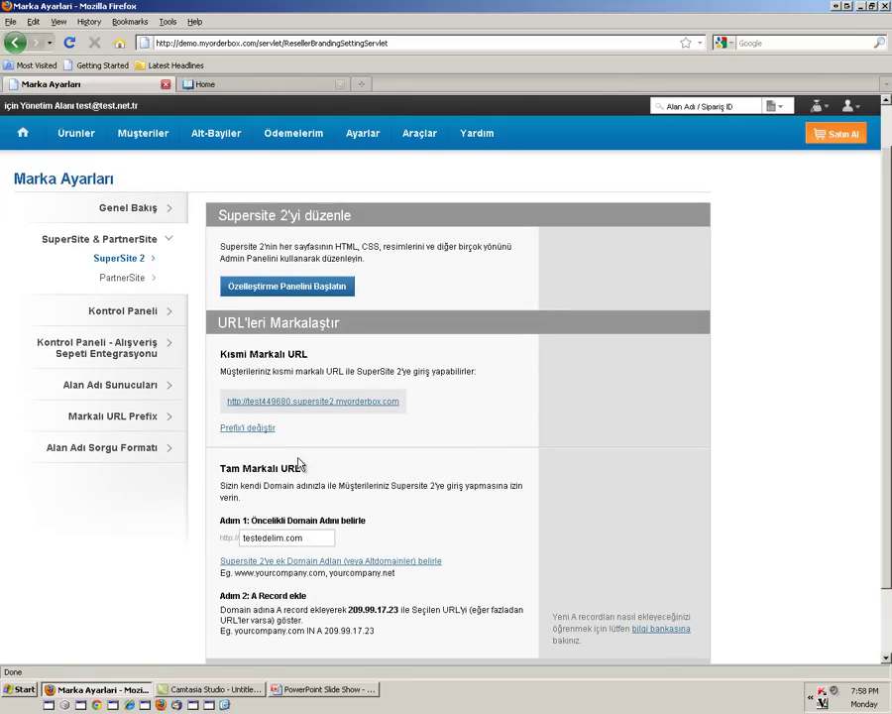
Step: Examine the Kontrol Paneli URL branding options and its Başlık header settings
click(141, 314)
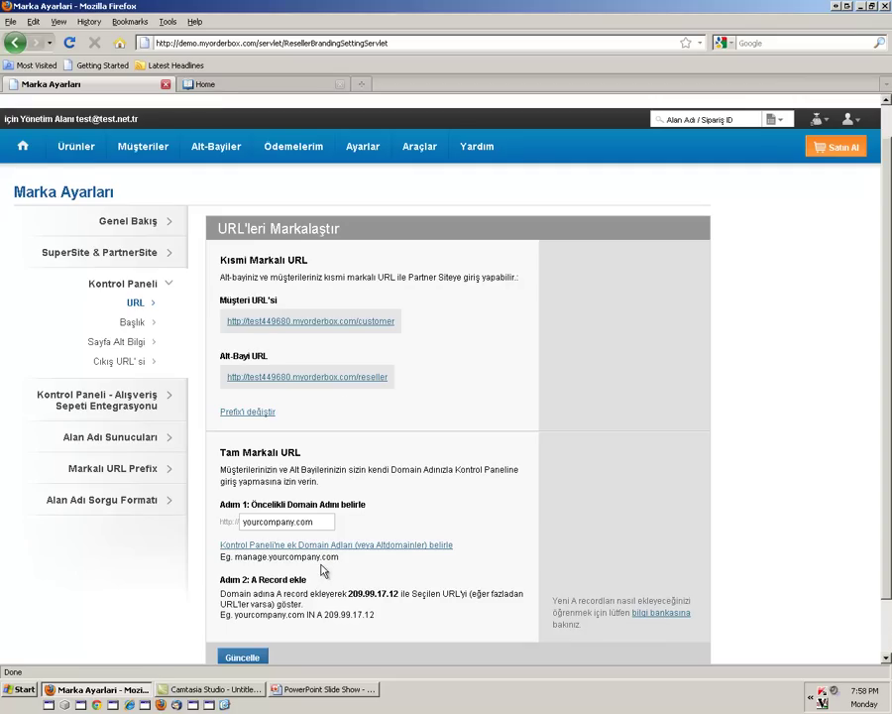
scroll(323, 571, down, 1)
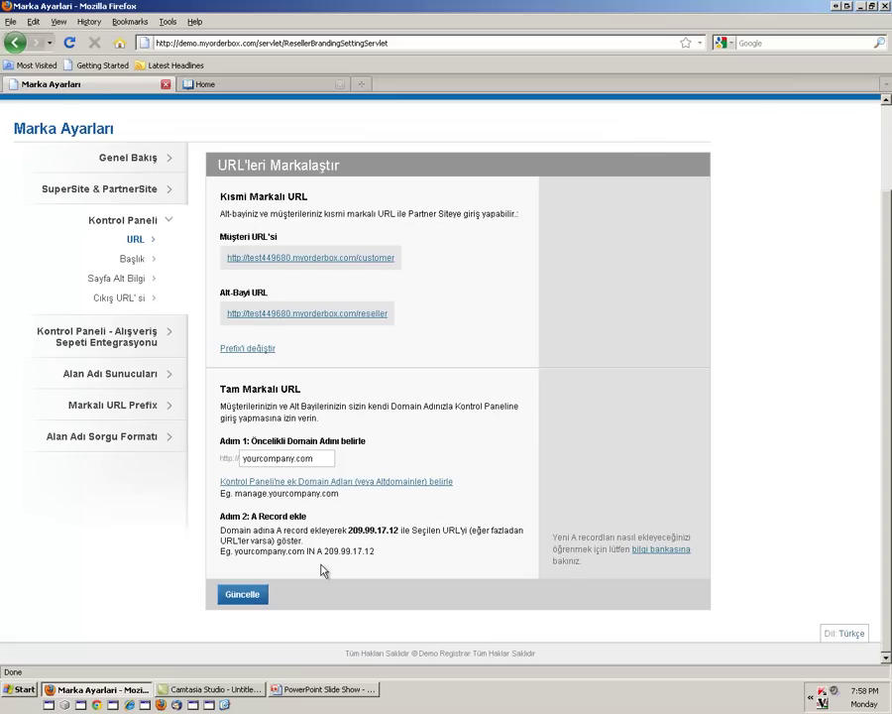
scroll(324, 571, up, 1)
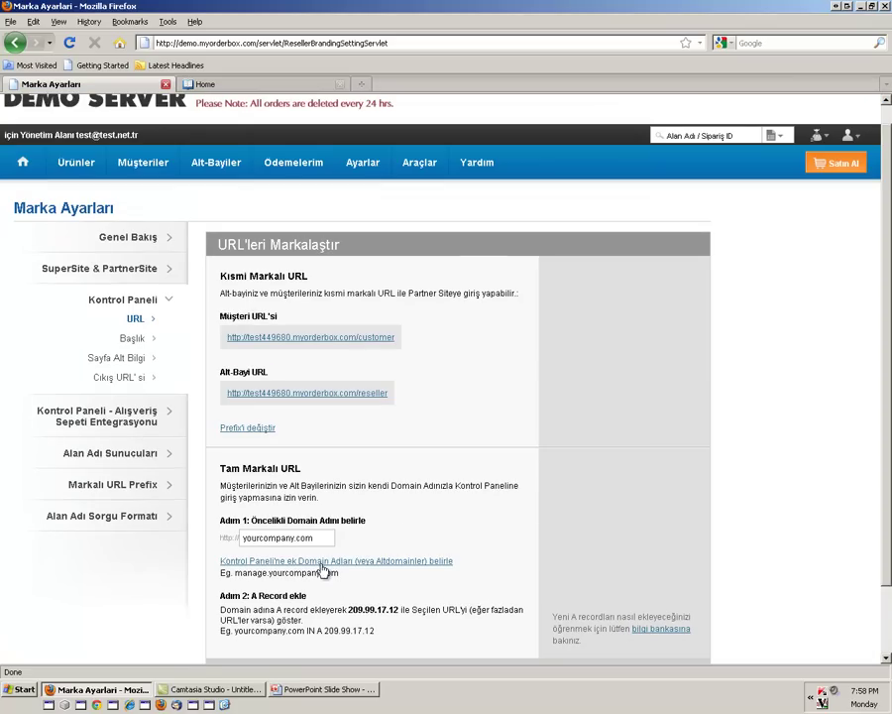
click(132, 340)
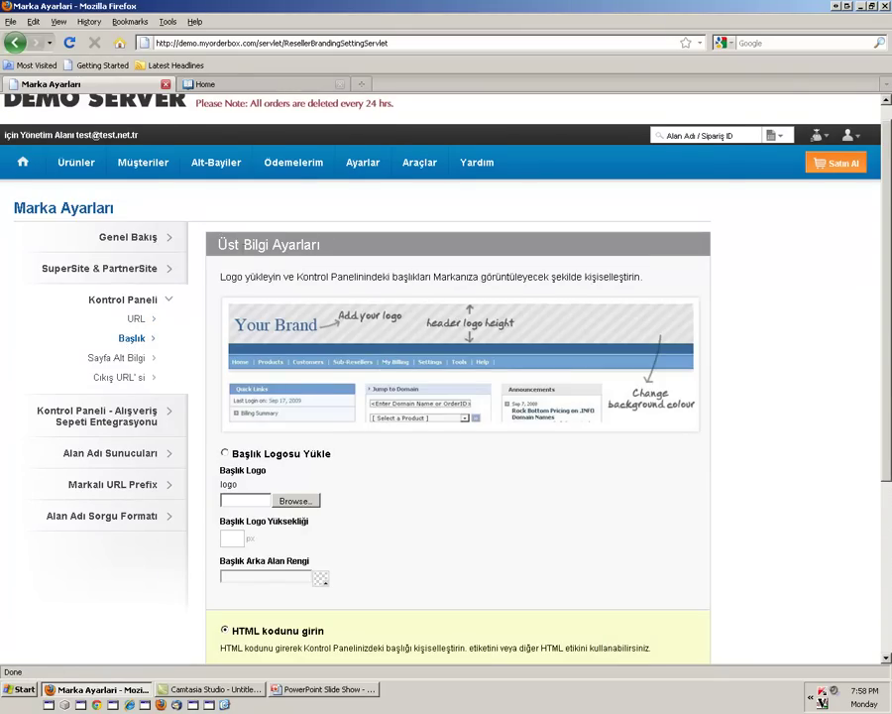
scroll(248, 184, up, 1)
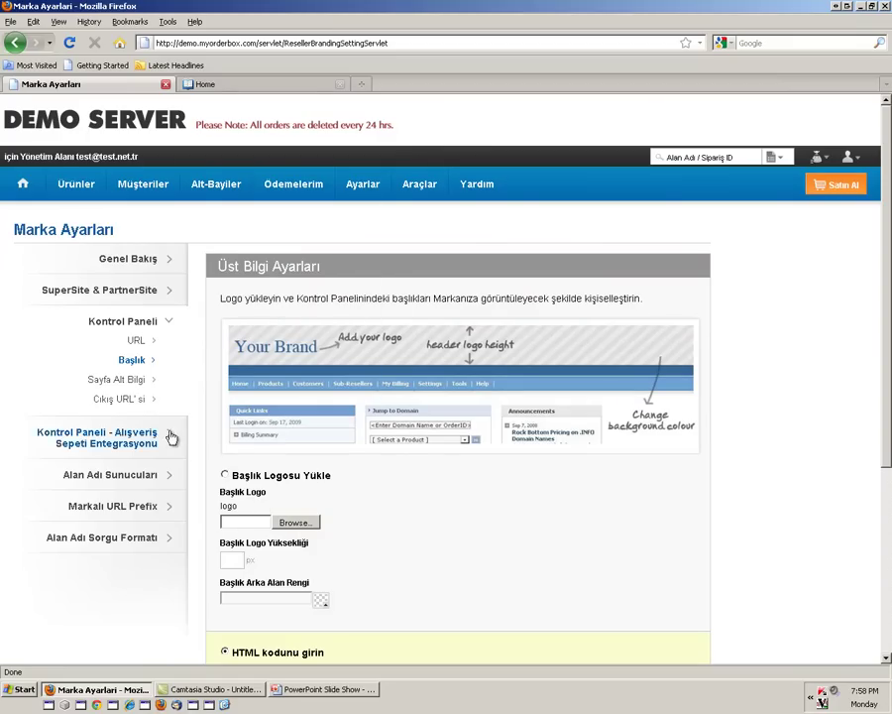
Step: Open the control panel's Sayfa Alt Bilgi footer settings and choose the custom footer option Özel Altbilgiyi kullan
click(134, 384)
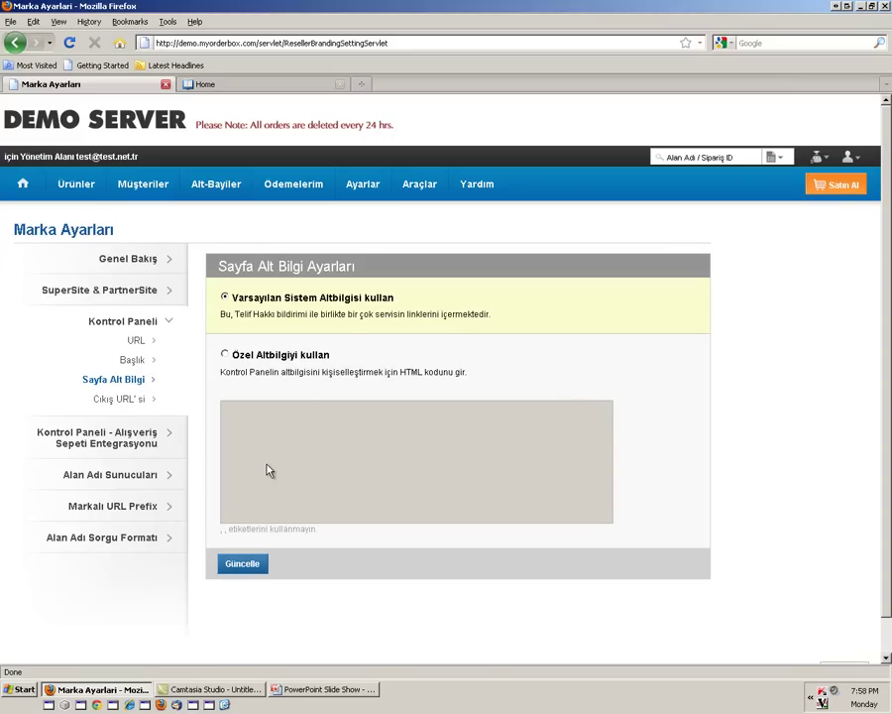
click(226, 354)
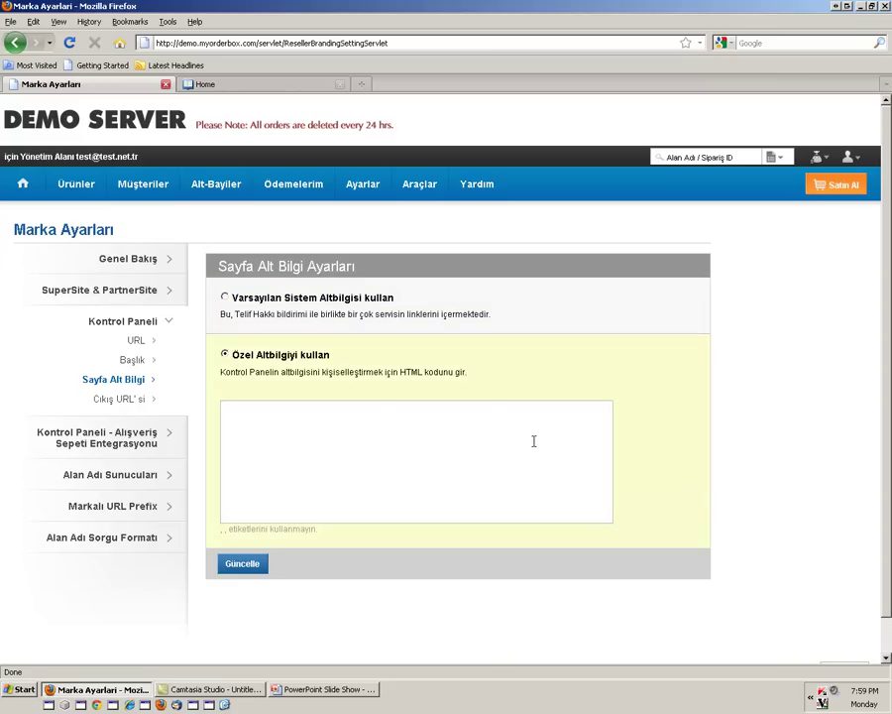
Step: Review the control panel's Çıkış URL'si logout settings and choose Özel URL for the shopping cart integration
click(117, 400)
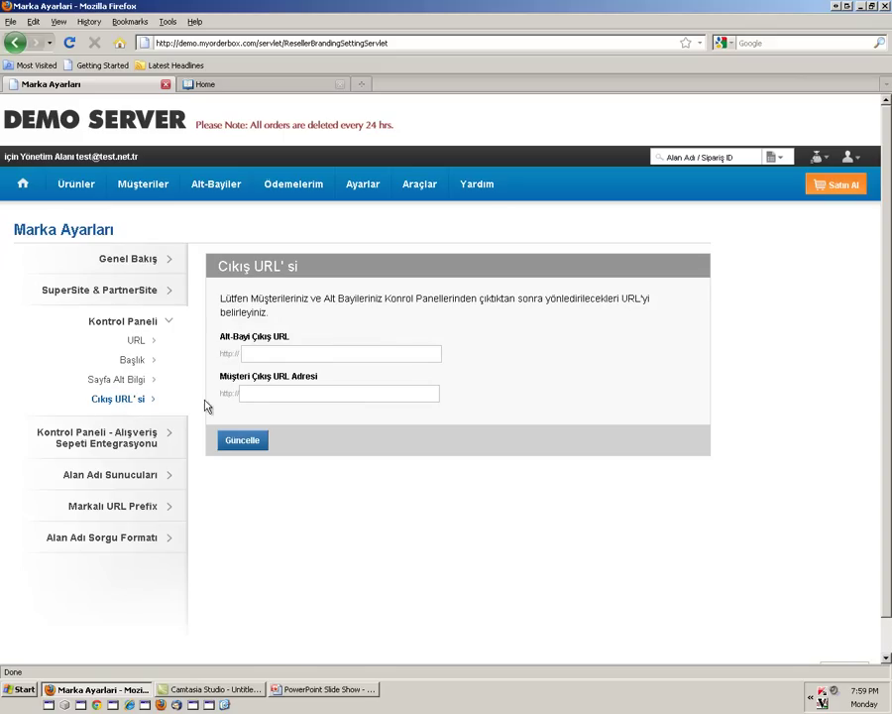
click(129, 443)
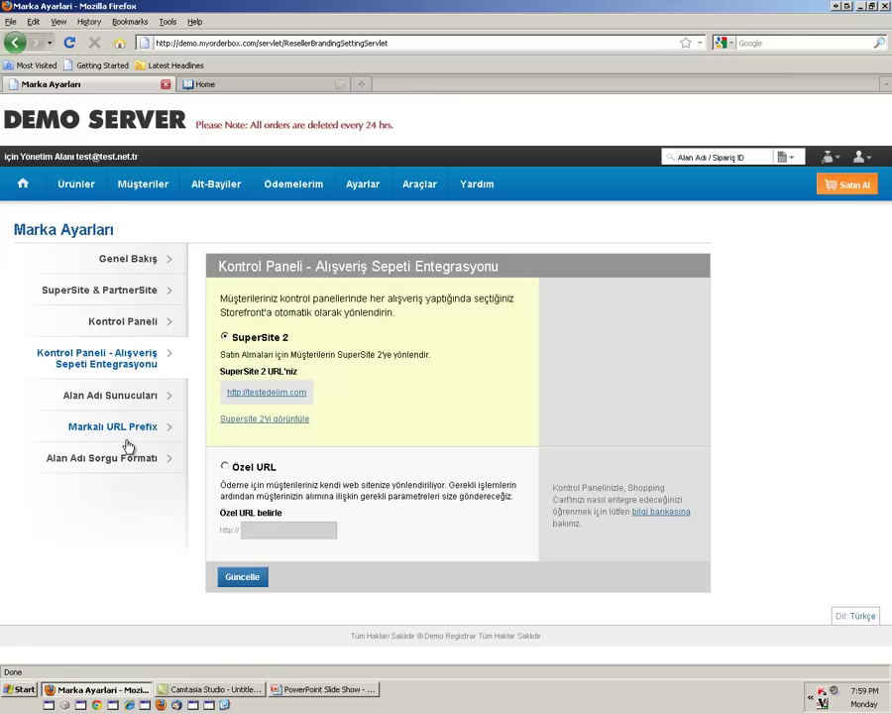
mouse_move(76, 185)
click(224, 465)
click(264, 528)
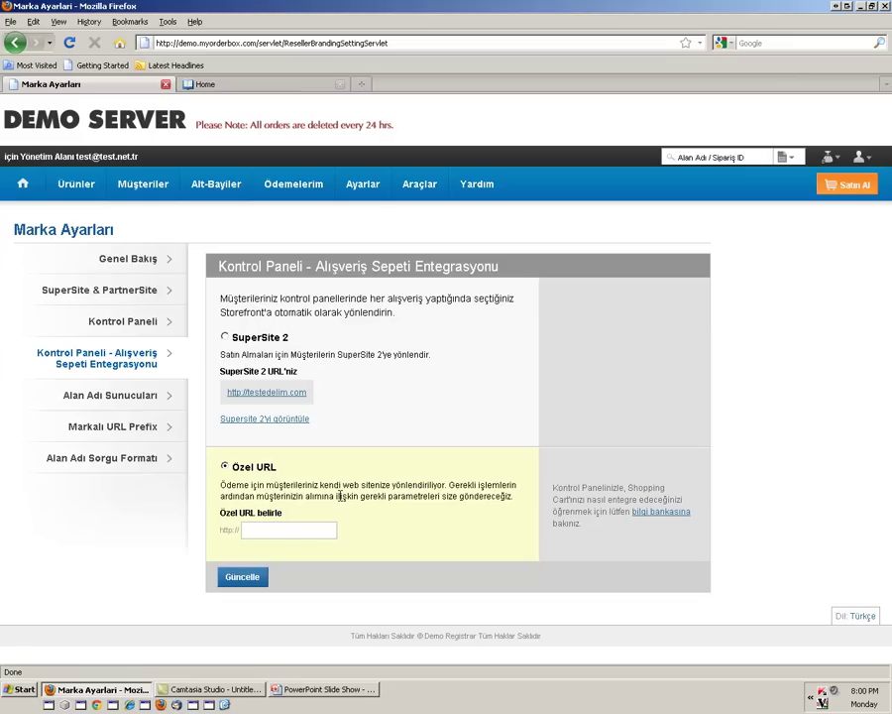
Step: Open the Alan Adı Sunucuları settings and review the partially and fully branded name server options
click(104, 398)
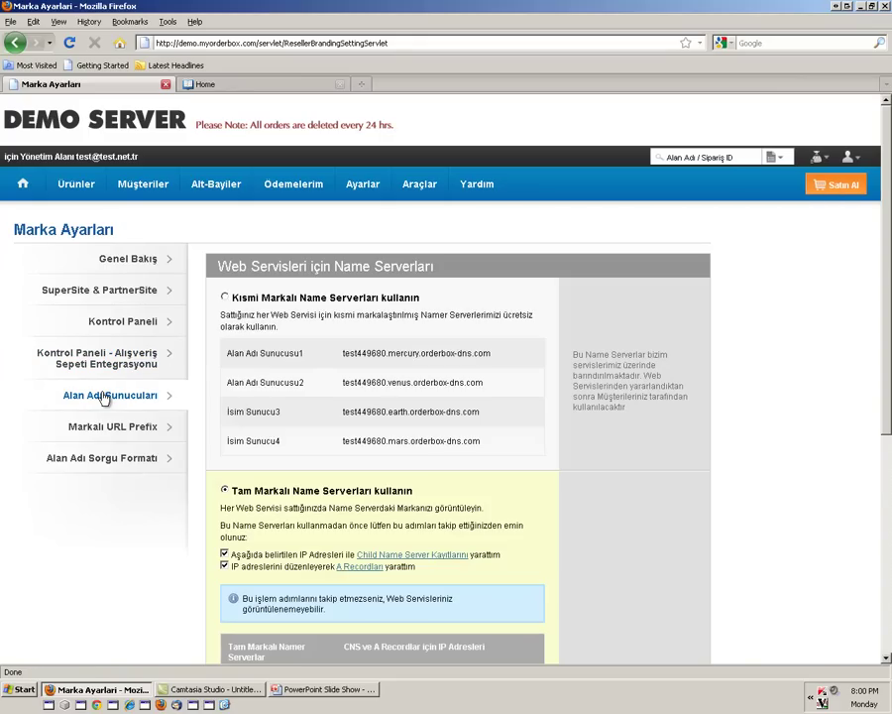
scroll(479, 509, down, 3)
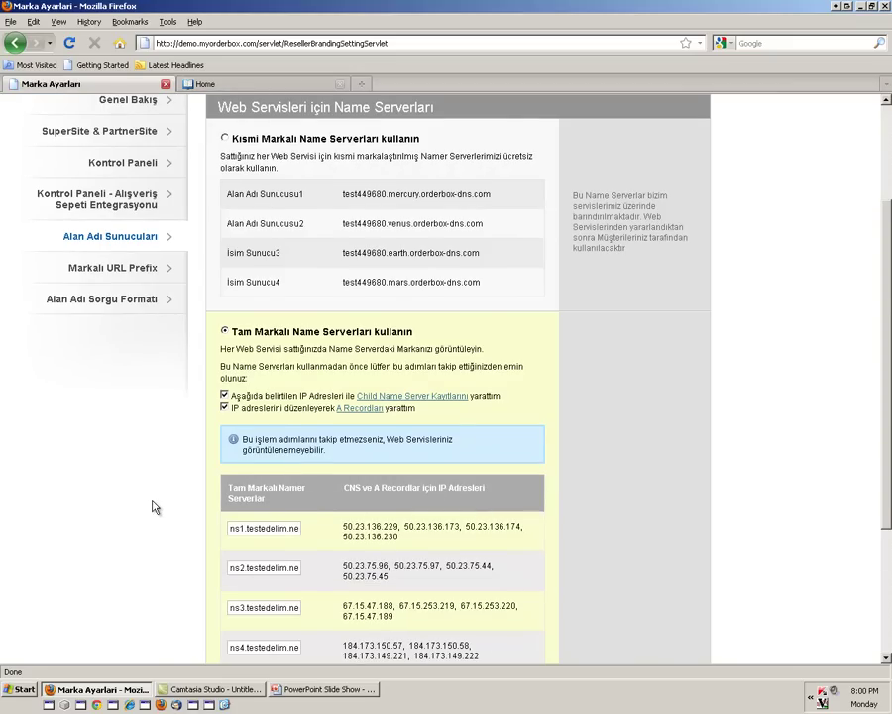
scroll(153, 506, up, 3)
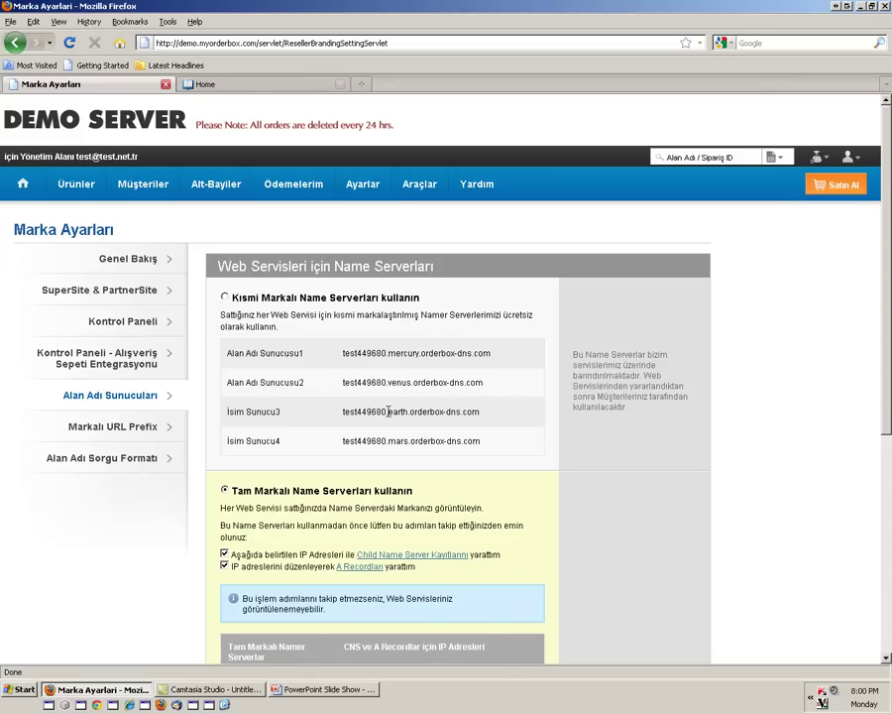
scroll(387, 411, down, 2)
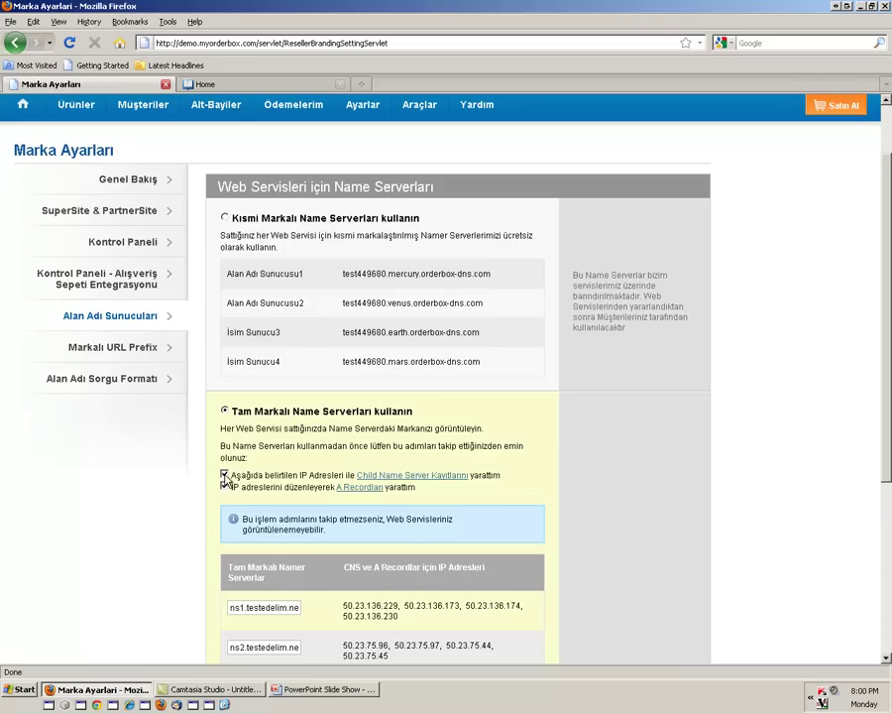
Step: Clear and reselect the confirmations for the child name server records and A records
click(225, 487)
scroll(225, 477, down, 2)
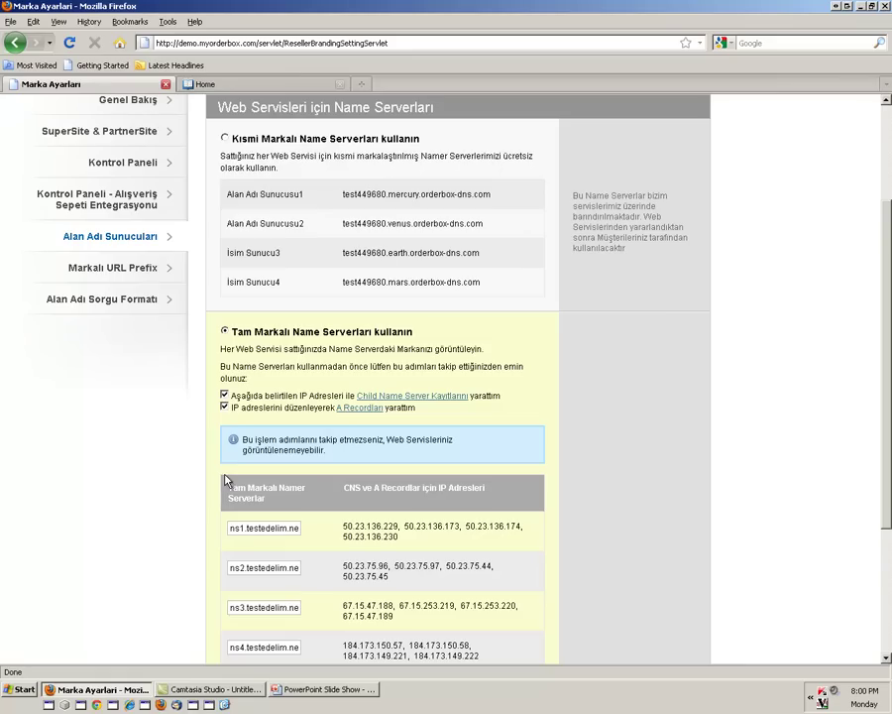
click(224, 394)
click(224, 395)
click(226, 406)
click(225, 406)
scroll(253, 482, down, 4)
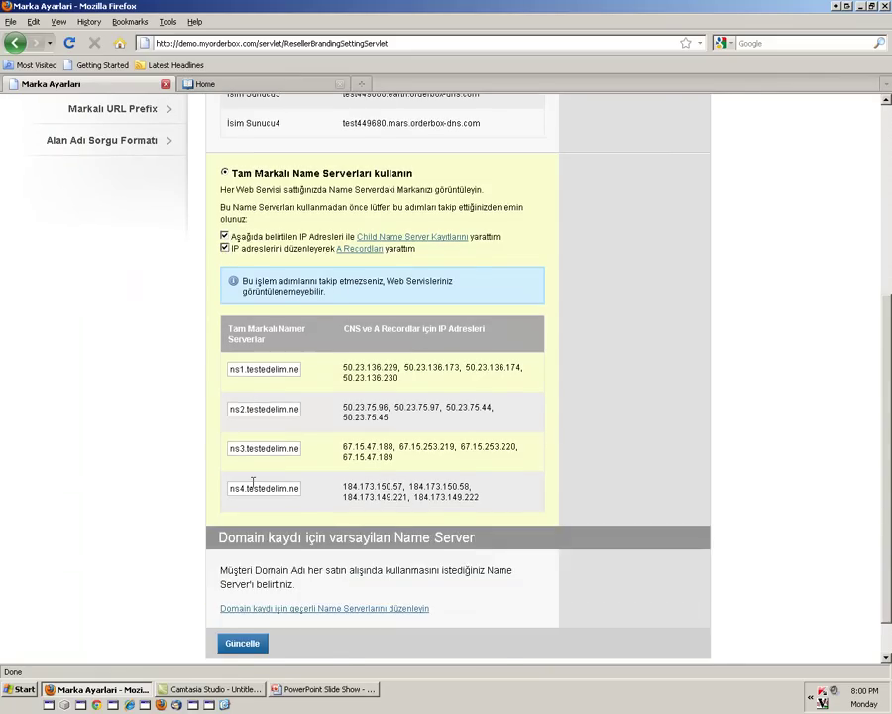
Step: Check the full ns1.testedelim.net name and its IP addresses, and try to update the fully branded name server settings
scroll(252, 483, up, 2)
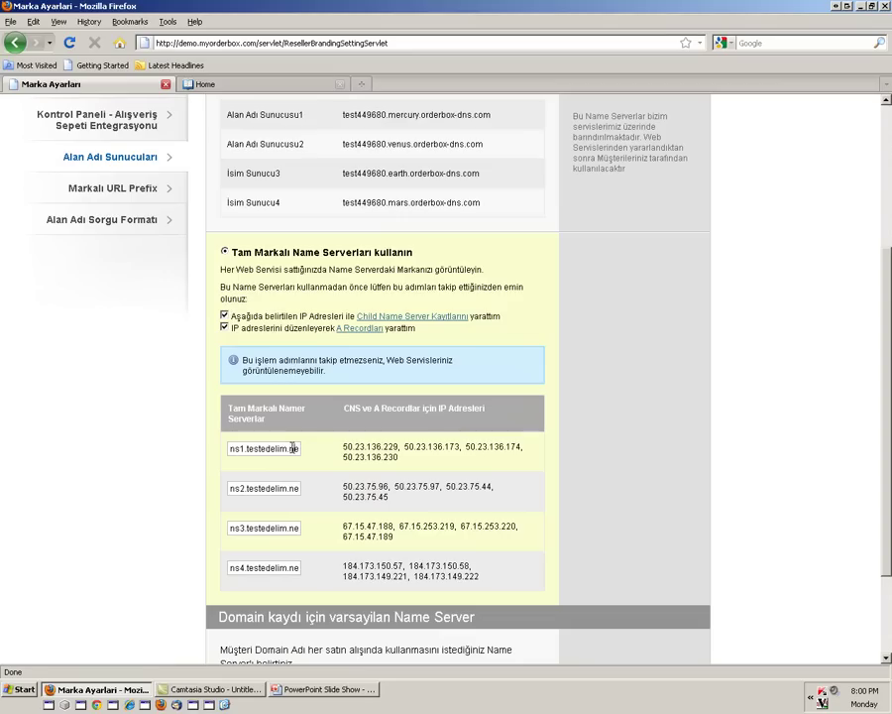
key(Left)
key(Left)
key(Left)
key(Left)
key(Left)
key(Left)
key(Left)
key(Left)
key(Left)
key(Left)
key(Left)
key(Left)
key(Left)
key(Left)
key(Left)
key(Left)
key(End)
drag(340, 447, 415, 466)
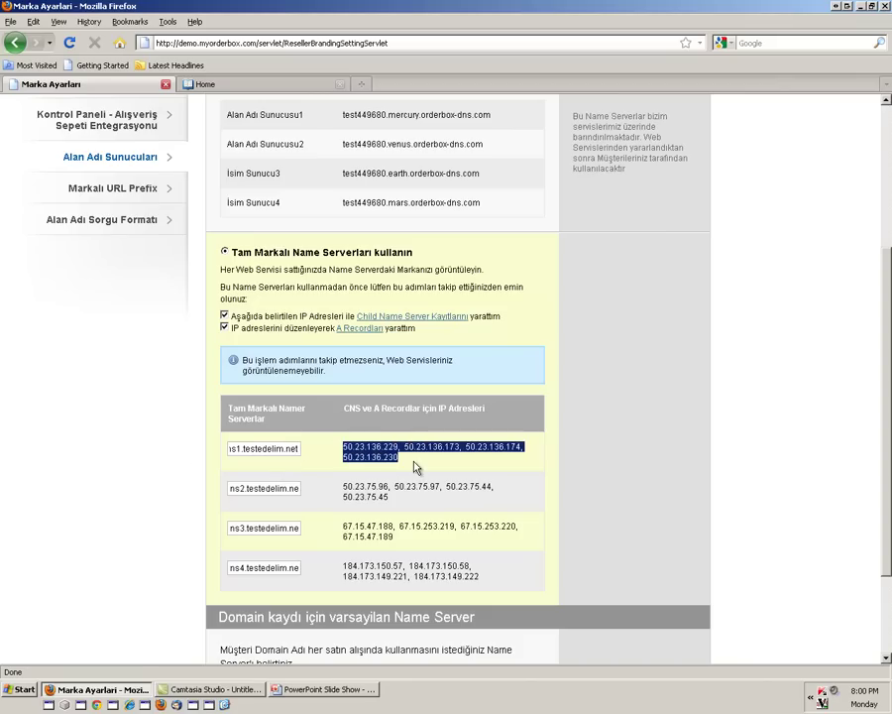
scroll(412, 468, down, 3)
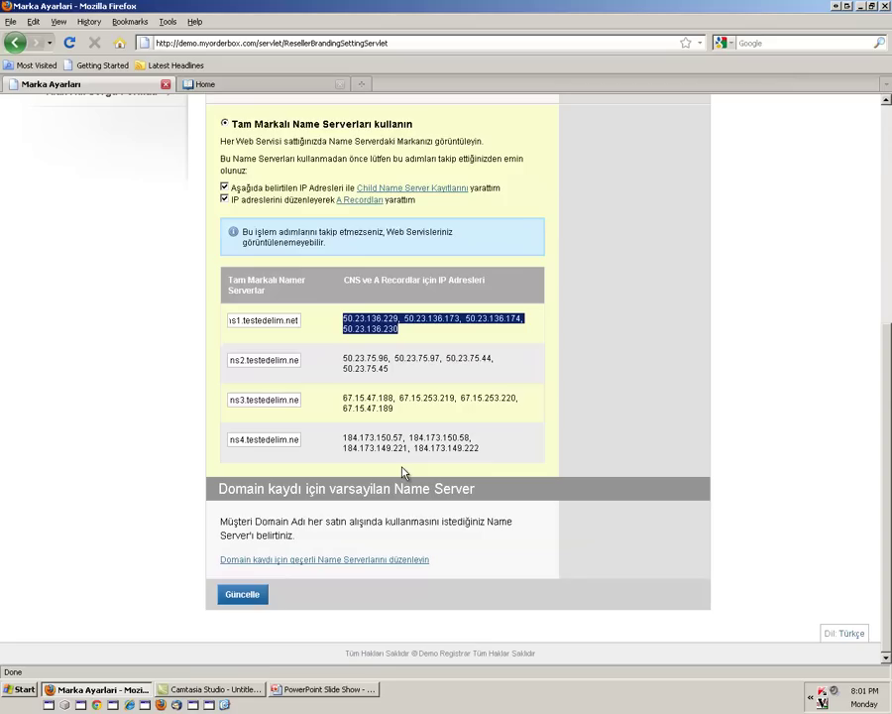
click(242, 596)
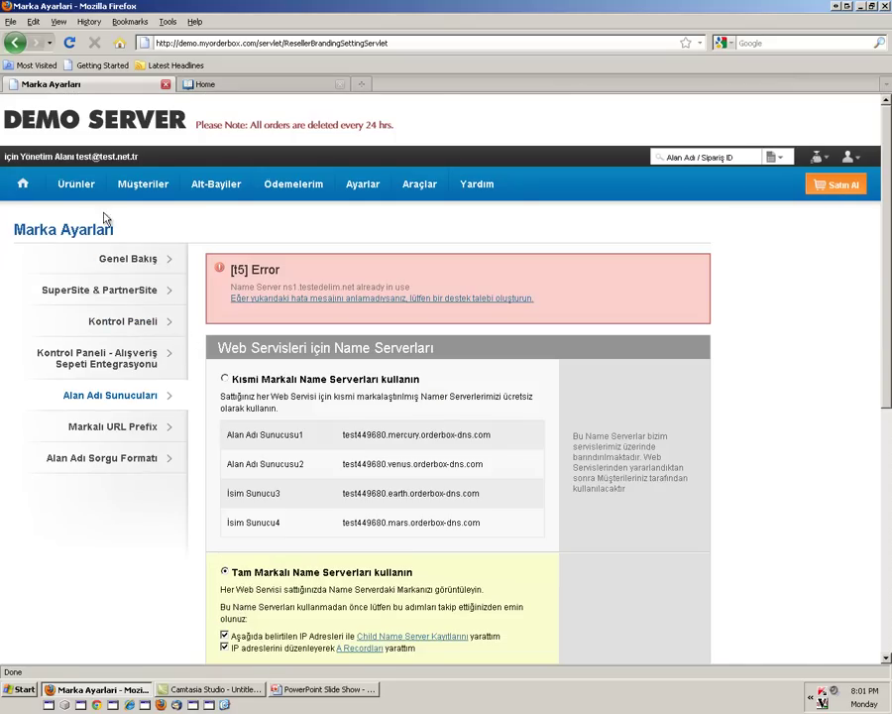
Step: Open DNS management for the testedelim.net order from the full order list and review its A records
mouse_move(86, 195)
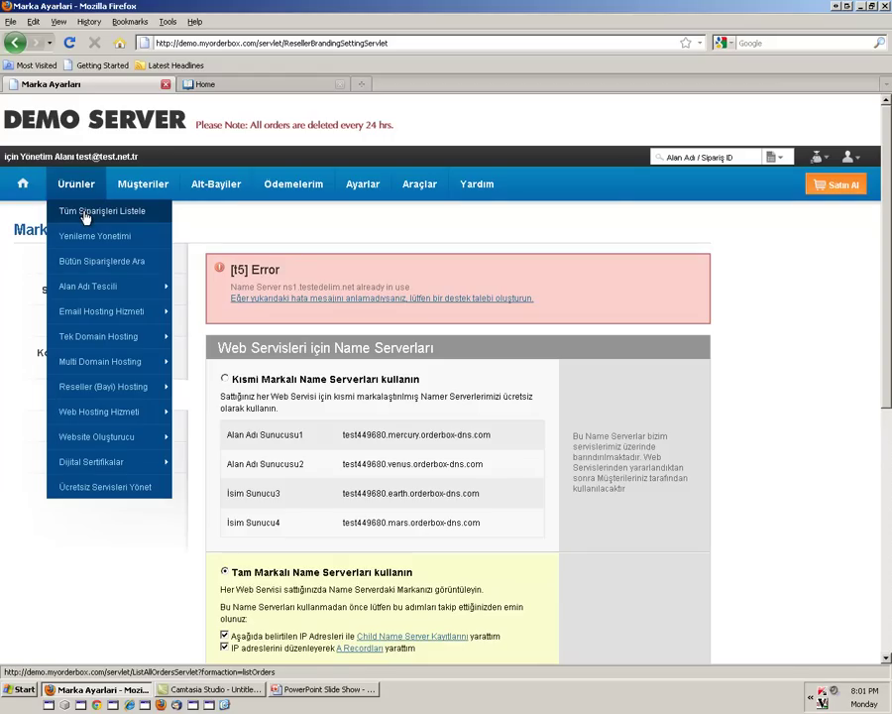
click(85, 217)
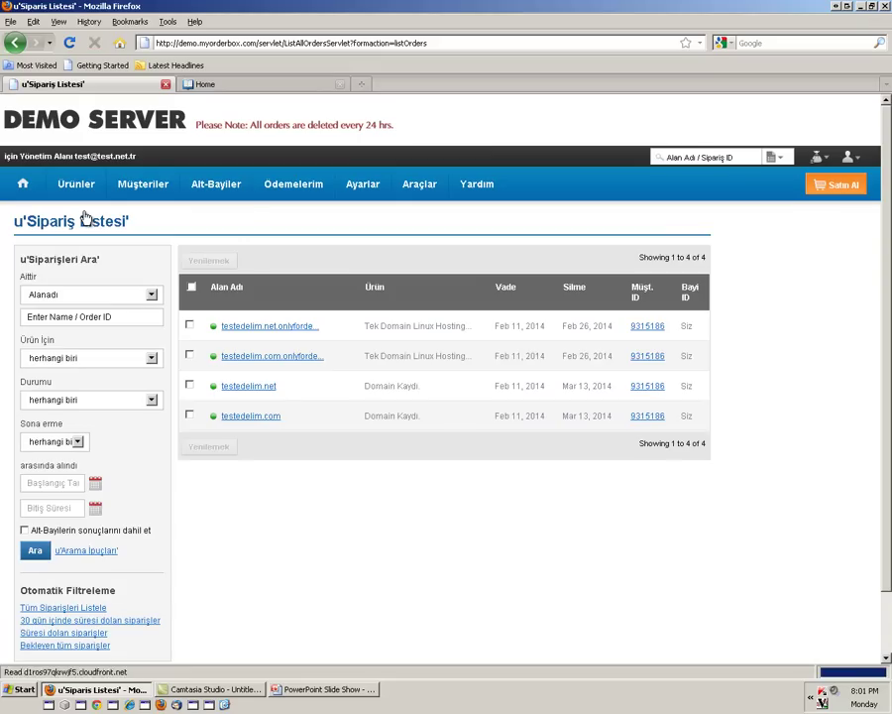
click(250, 389)
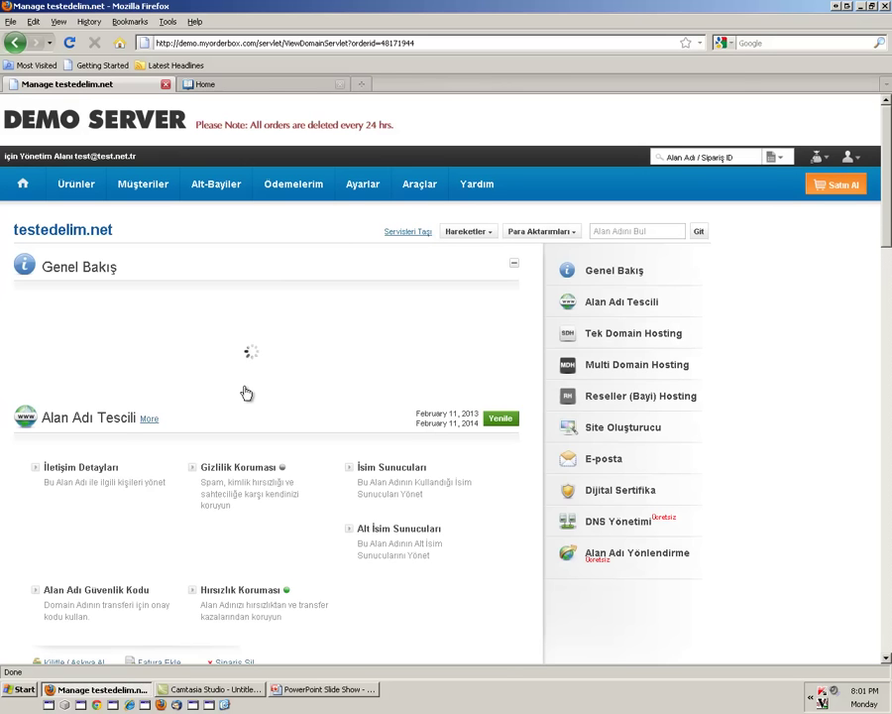
click(619, 529)
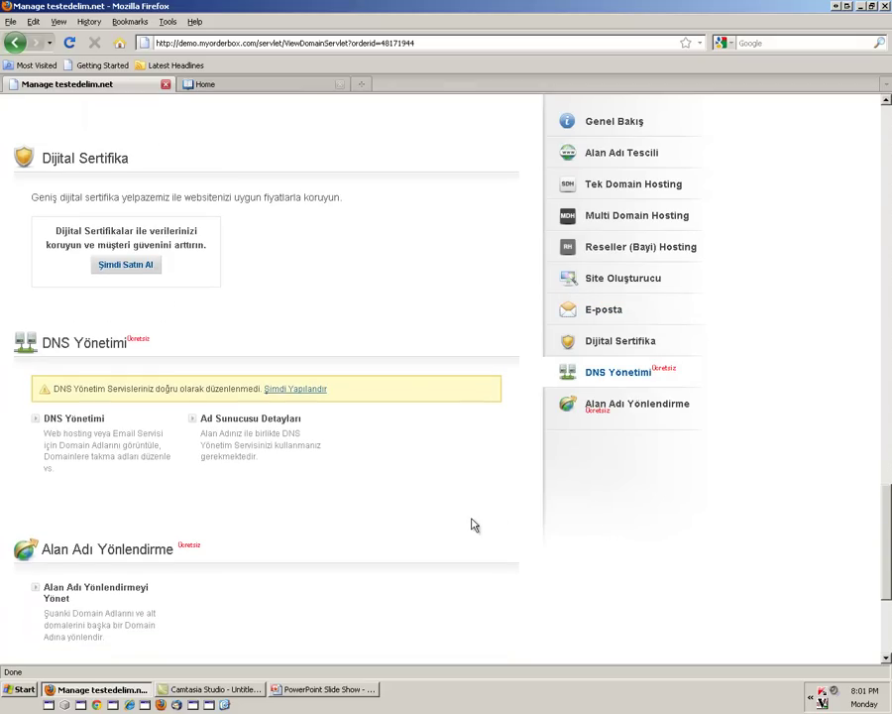
click(79, 419)
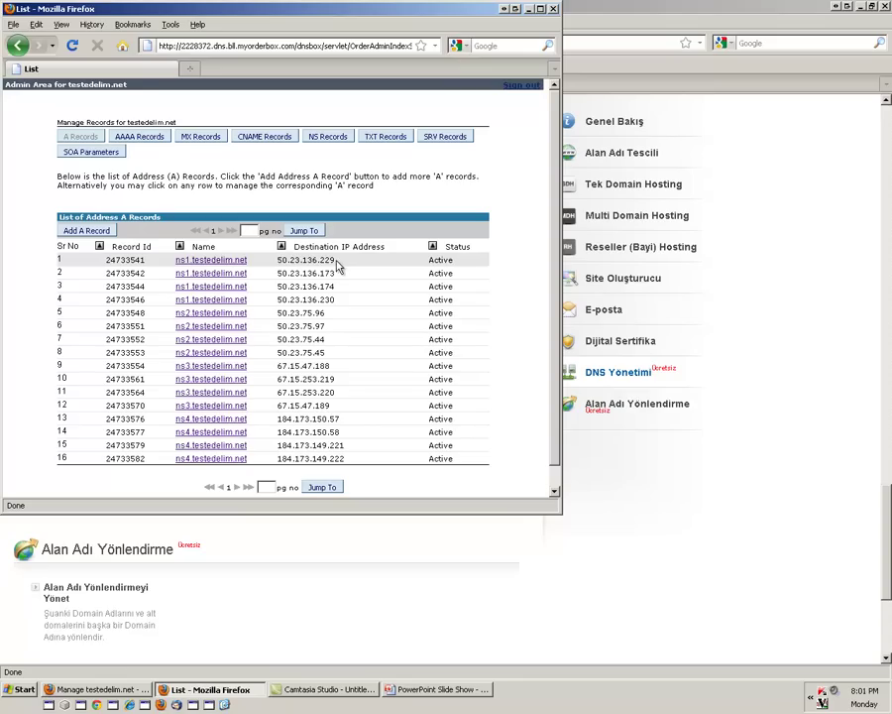
scroll(309, 289, down, 1)
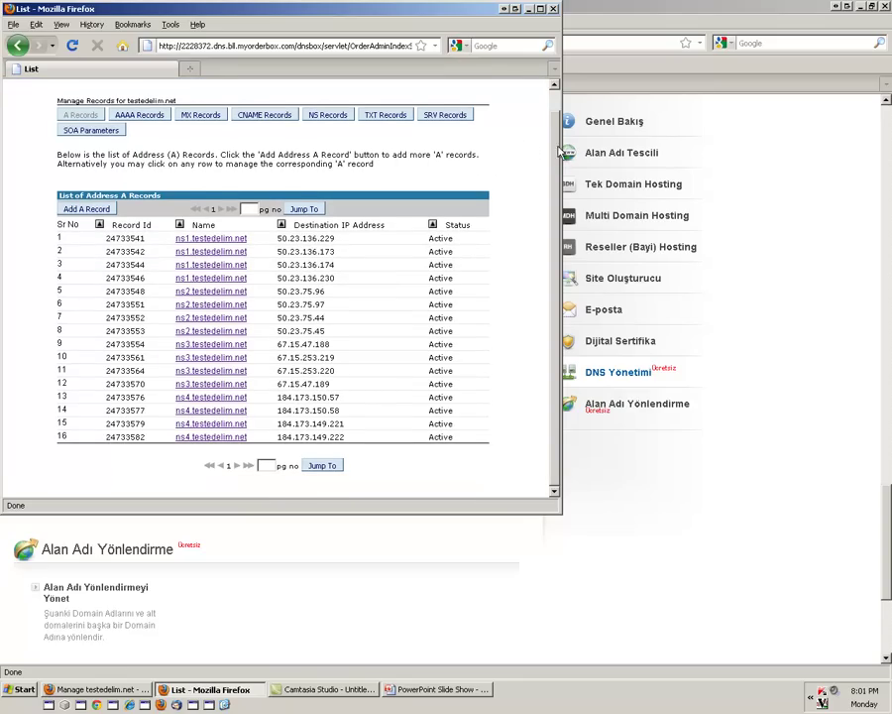
scroll(559, 155, up, 1)
scroll(560, 157, down, 1)
scroll(558, 154, up, 1)
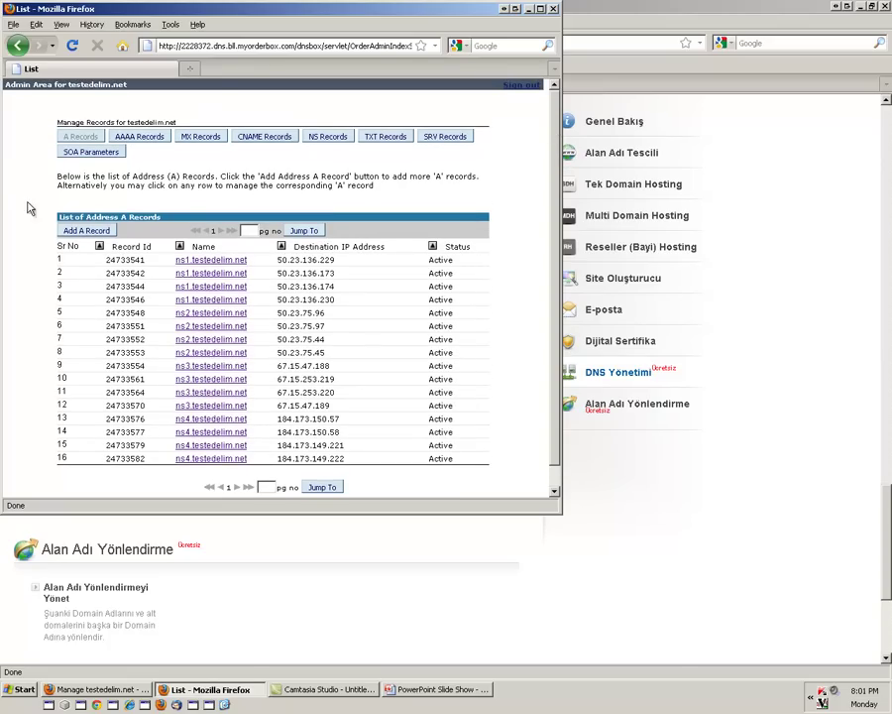
click(86, 231)
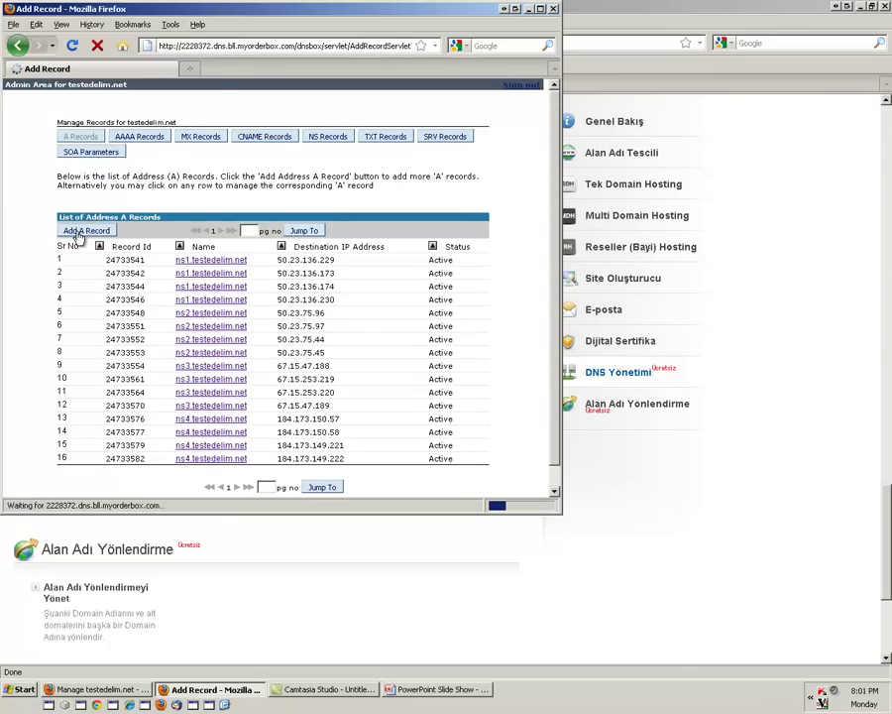
click(197, 234)
text(ns1)
key(BackSpace)
key(BackSpace)
key(BackSpace)
click(194, 262)
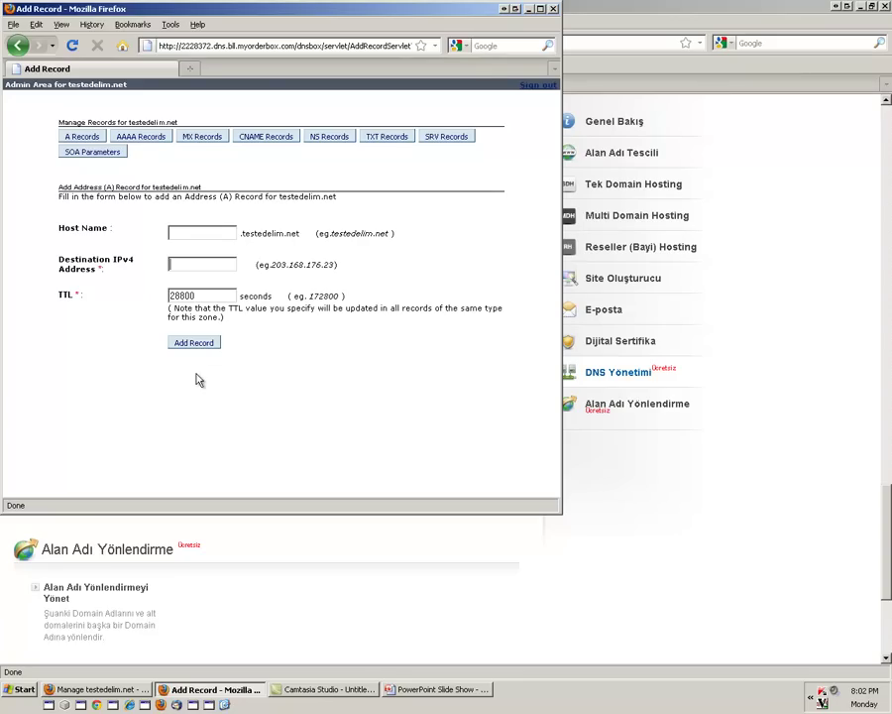
click(554, 8)
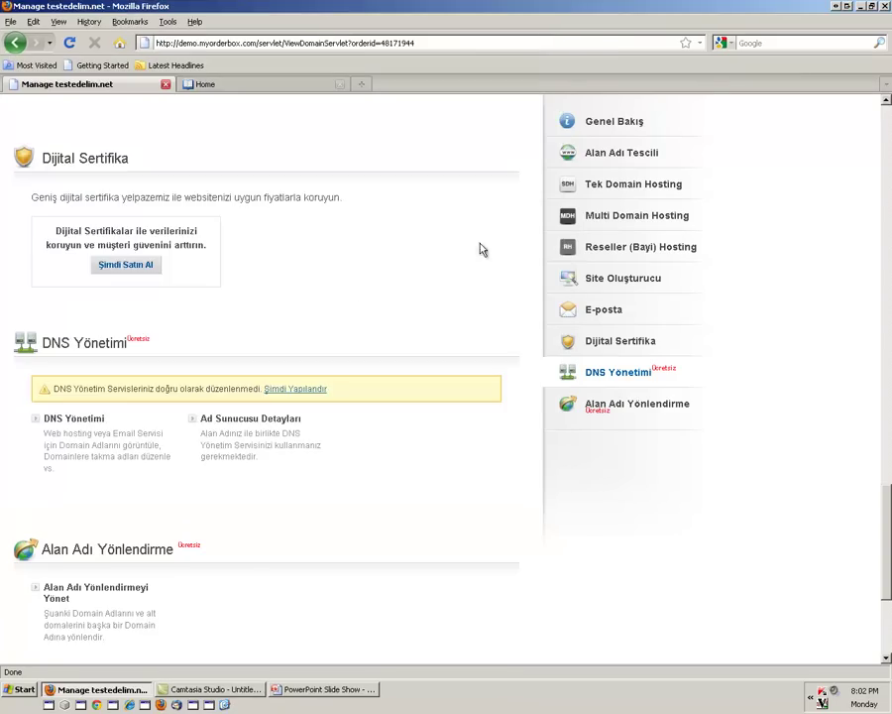
Step: Review testedelim.net's child name servers and their IP addresses under Alt İsim Sunucuları, and close the dialog
scroll(359, 484, up, 5)
scroll(358, 483, up, 15)
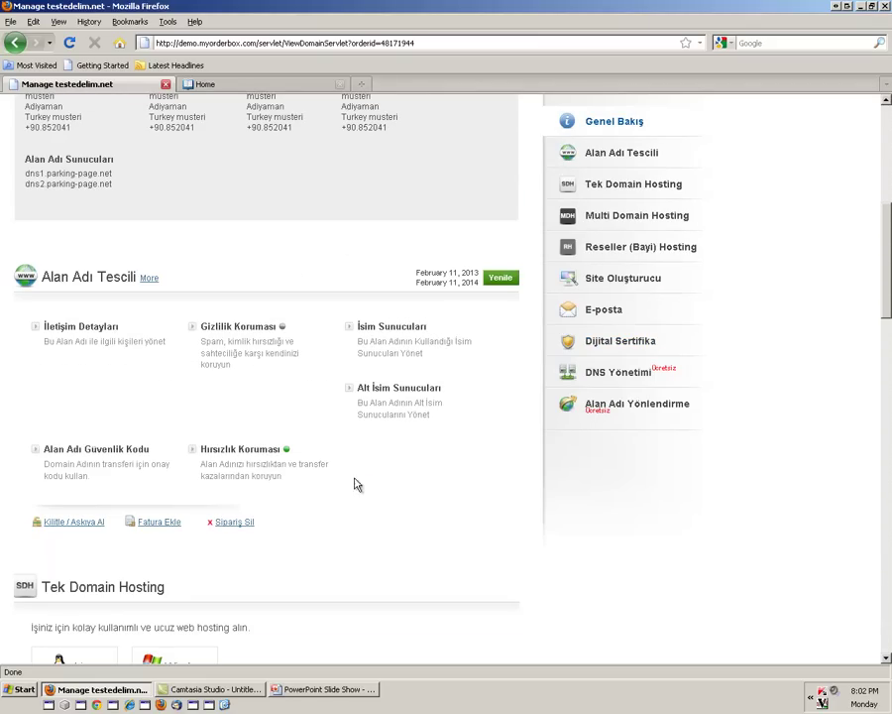
click(387, 390)
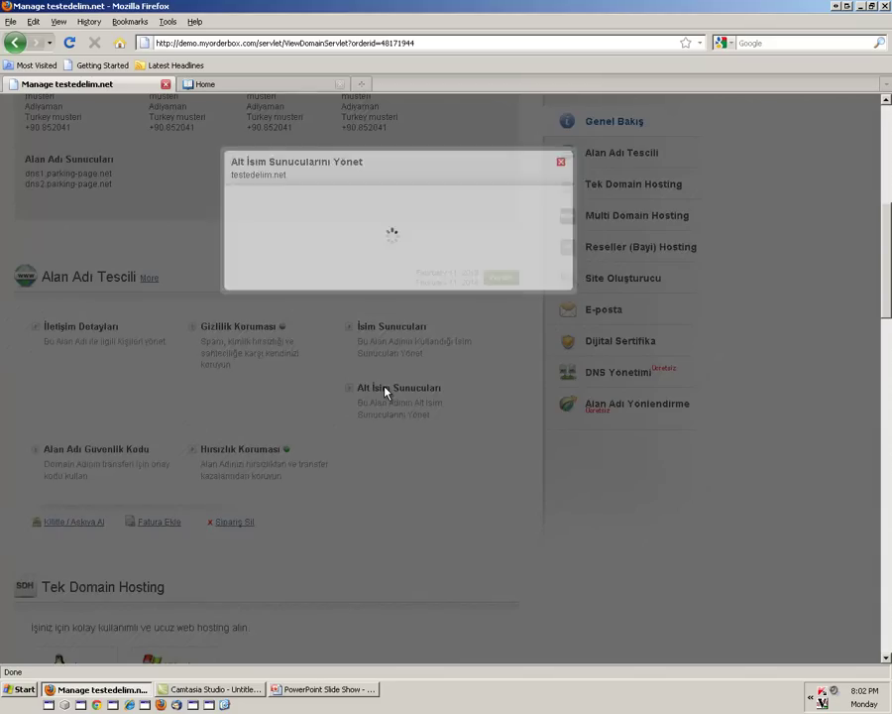
scroll(386, 393, up, 4)
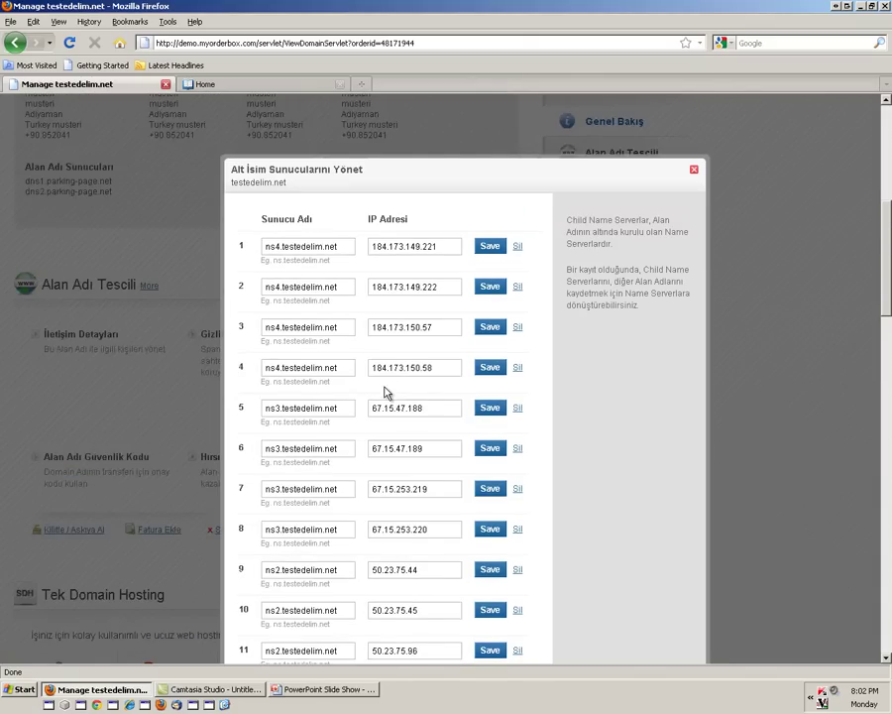
scroll(386, 393, down, 7)
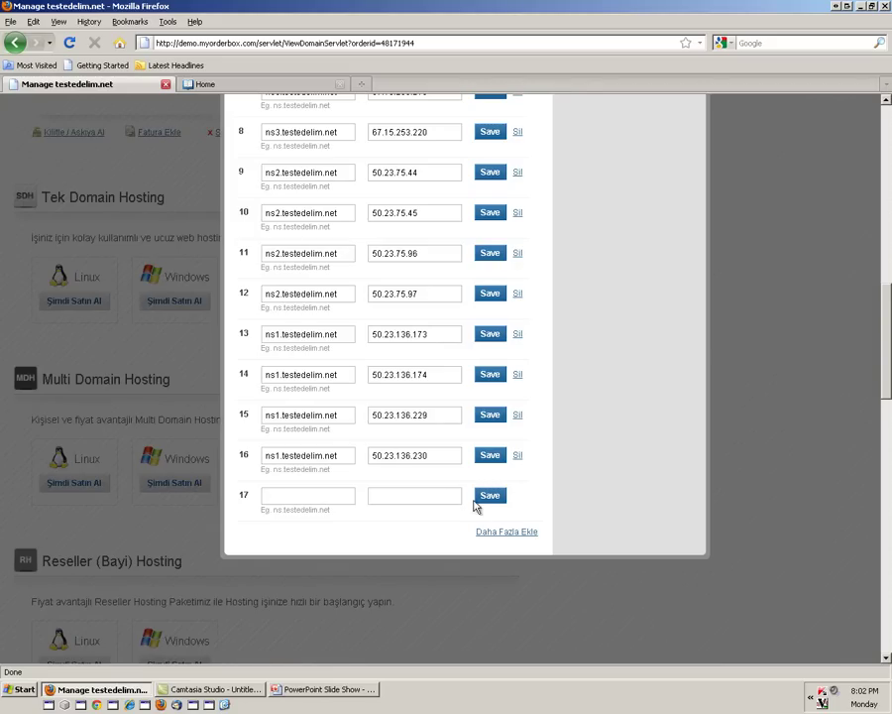
scroll(484, 498, up, 8)
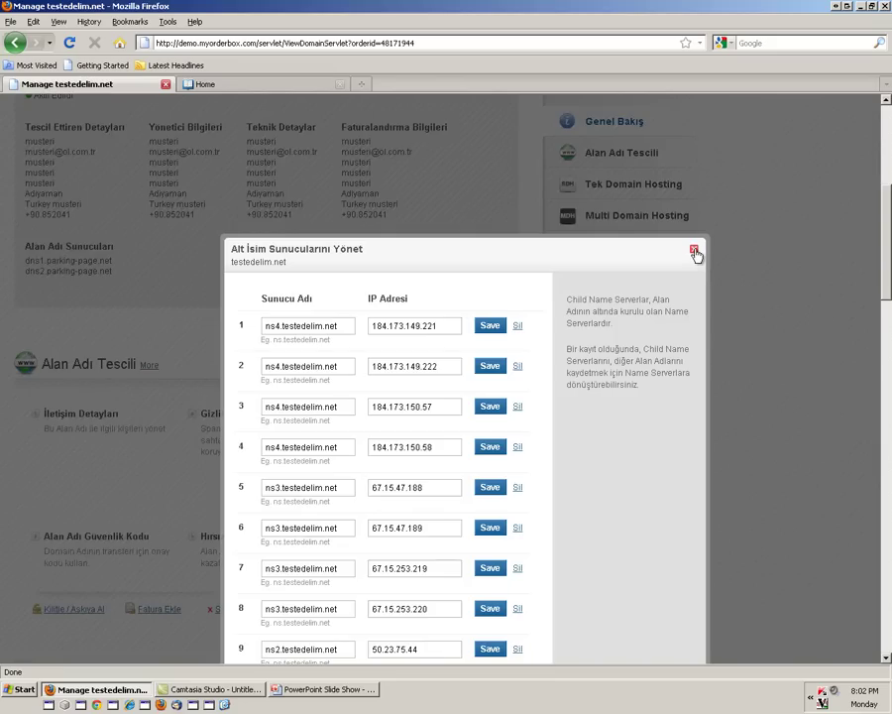
scroll(694, 298, down, 6)
scroll(694, 298, up, 5)
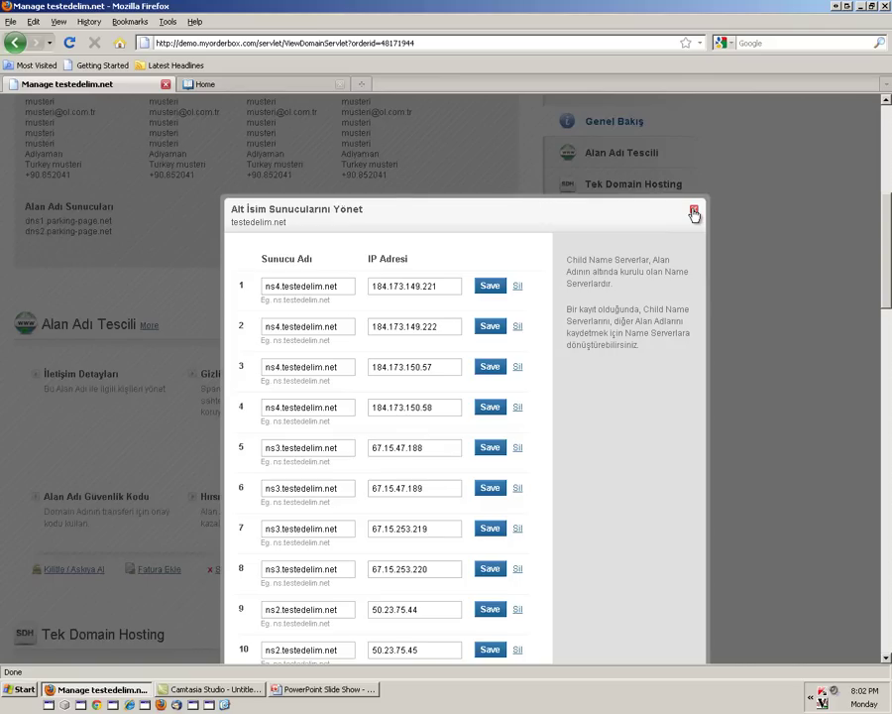
click(694, 212)
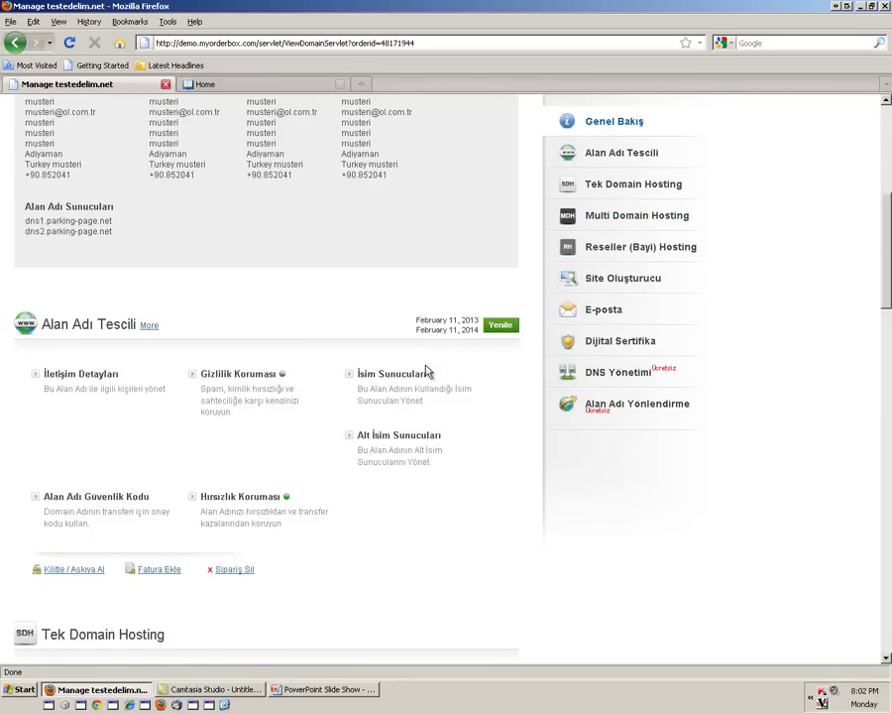
Step: Return to the Marka Ayarları brand settings overview
scroll(422, 368, up, 8)
mouse_move(363, 184)
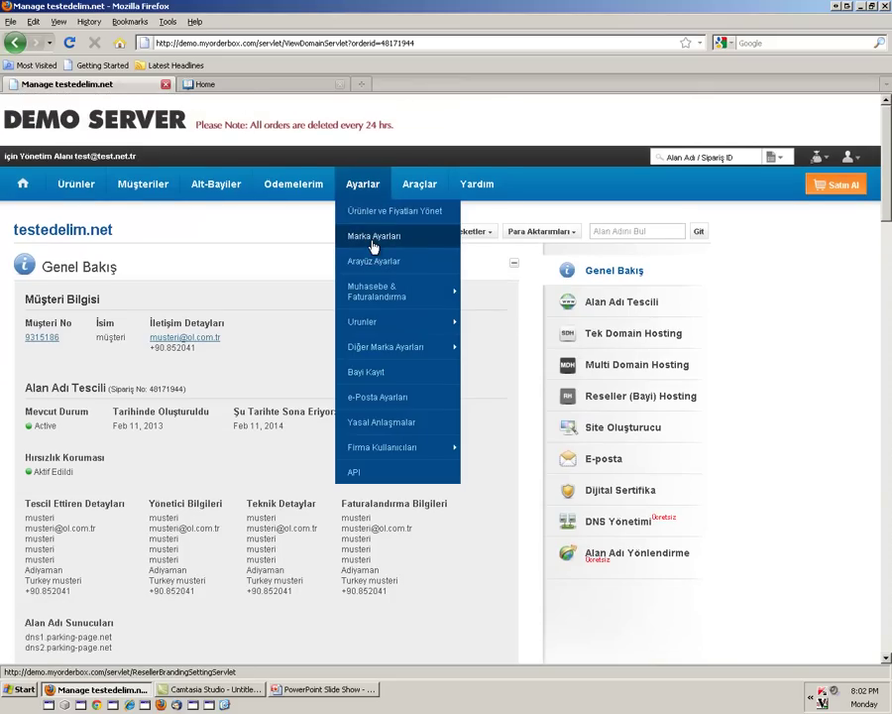
click(372, 245)
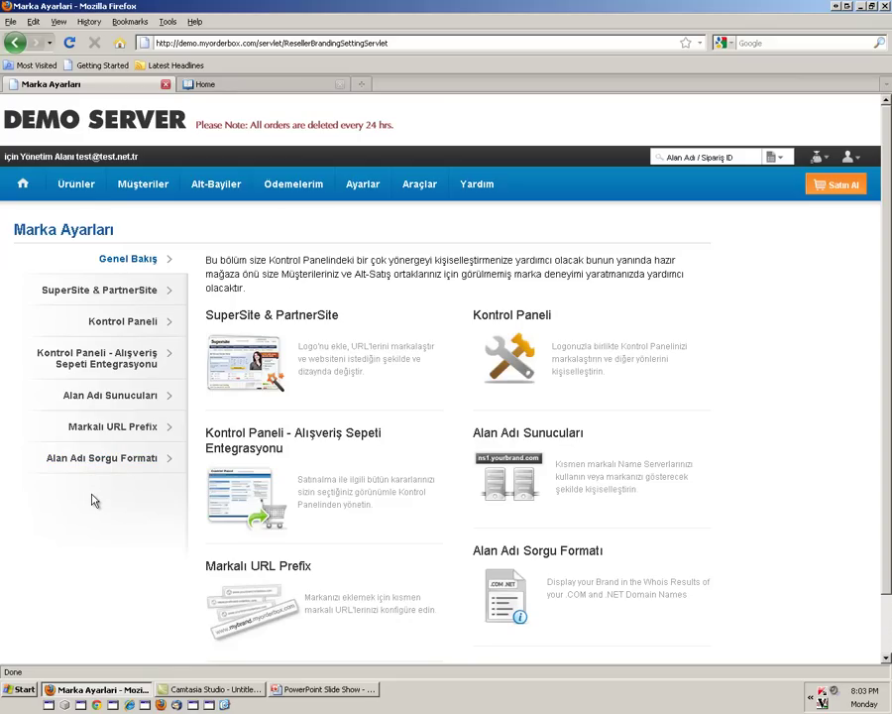
Step: Switch to the PowerPoint slide show, advance to the Muhasebe & Faturalandırma Otomasyonu slide, and return to Firefox
key(alt+Tab)
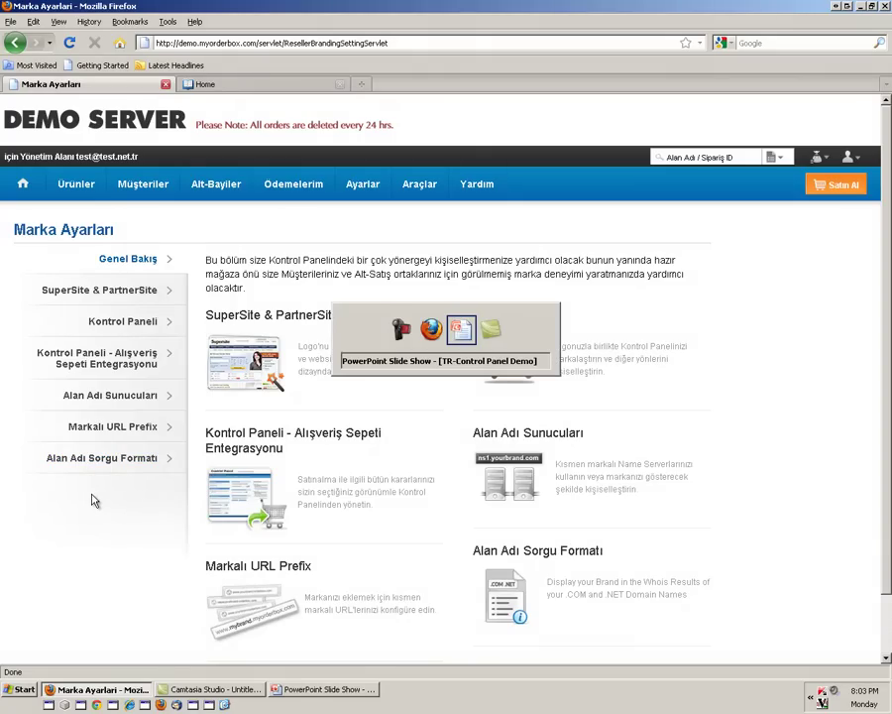
key(Right)
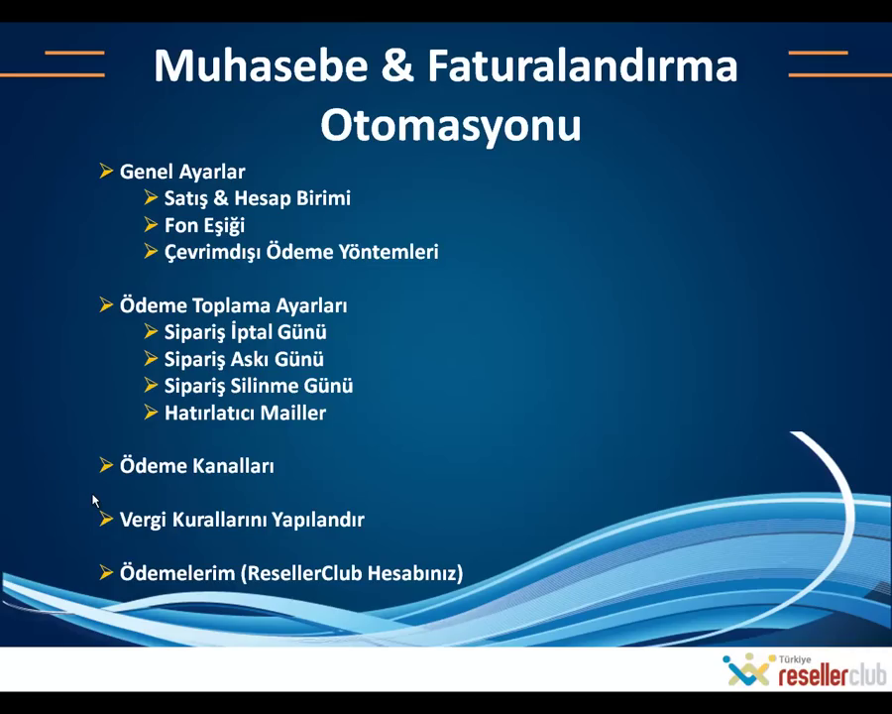
key(alt+Tab)
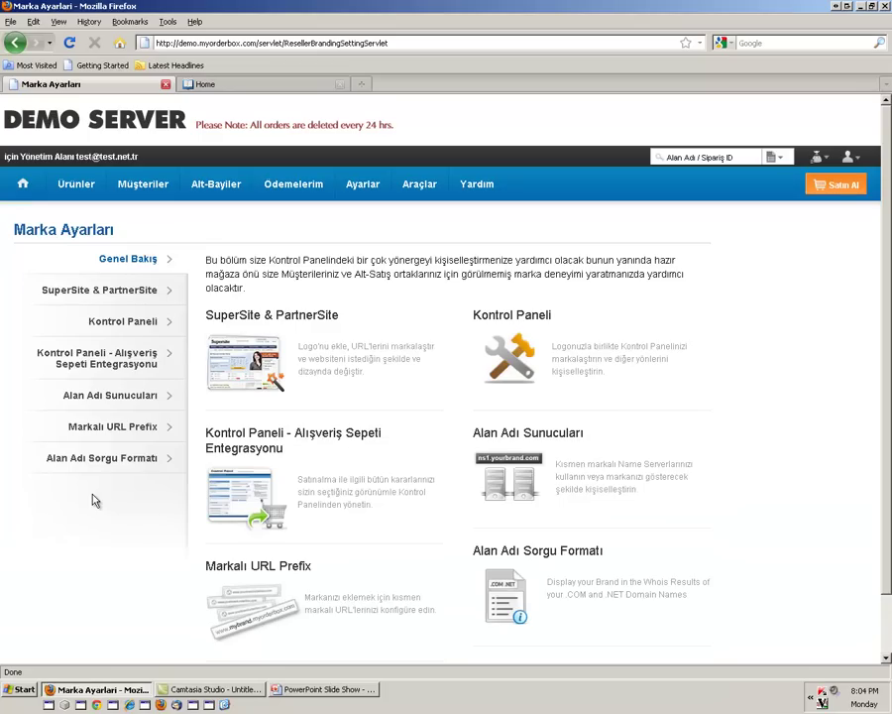
Step: Open the general accounting and billing settings (Genel Ayarlar) and review the selling currency, Satış Para Birimi
mouse_move(364, 179)
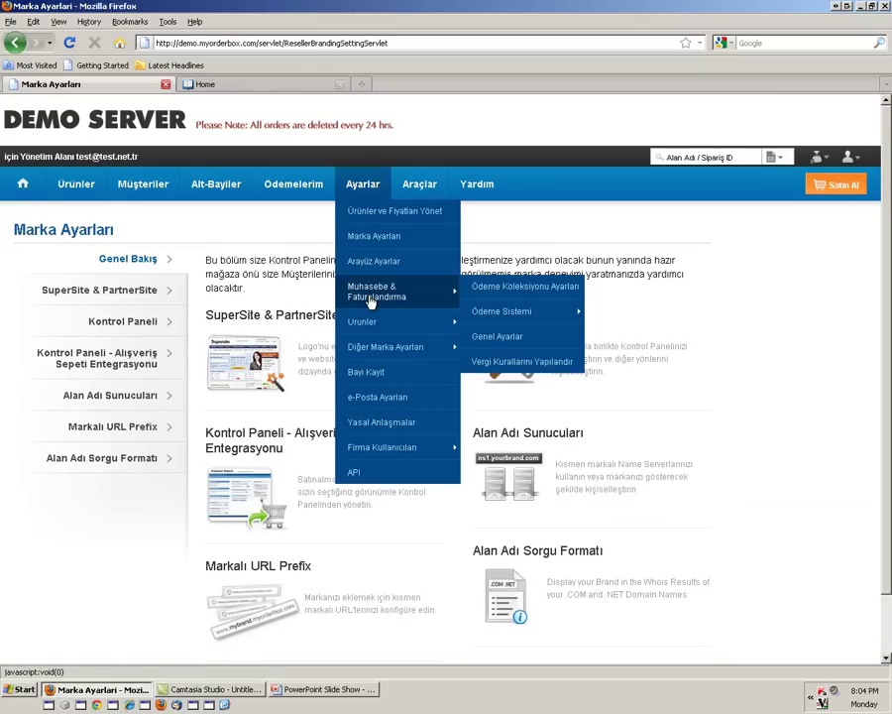
click(488, 339)
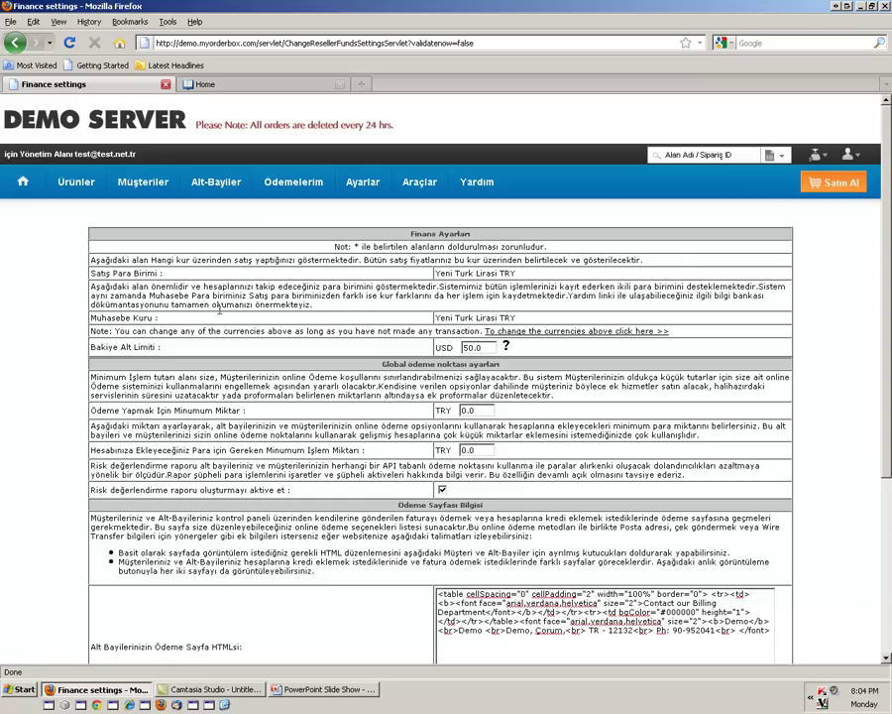
drag(165, 273, 89, 274)
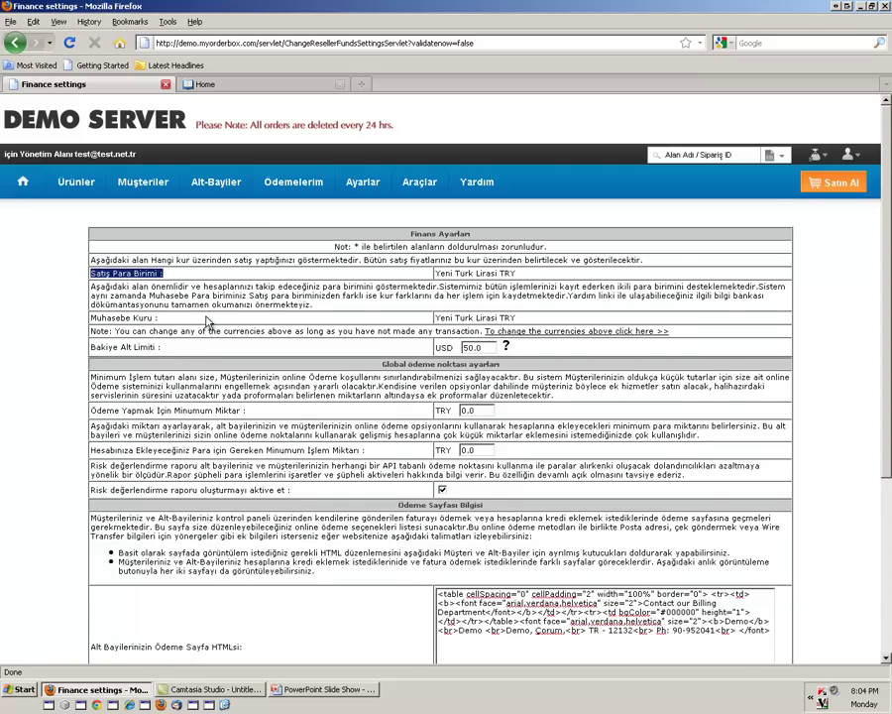
drag(435, 273, 557, 278)
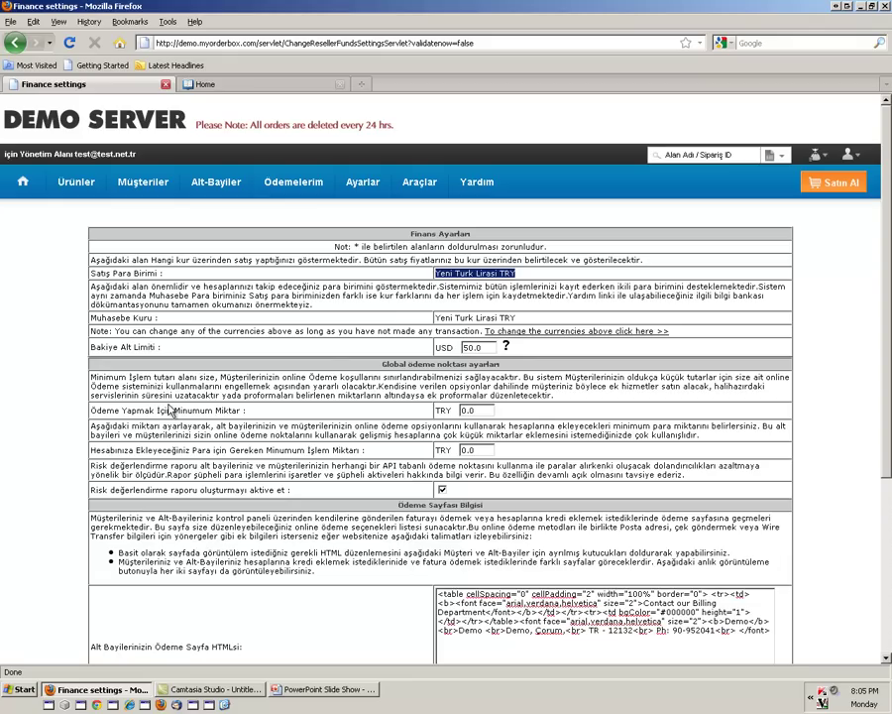
Step: Try 100 TRY as the minimum payment amount (Ödeme Yapmak İçin Minumum Miktar), and clear the field
drag(90, 409, 281, 417)
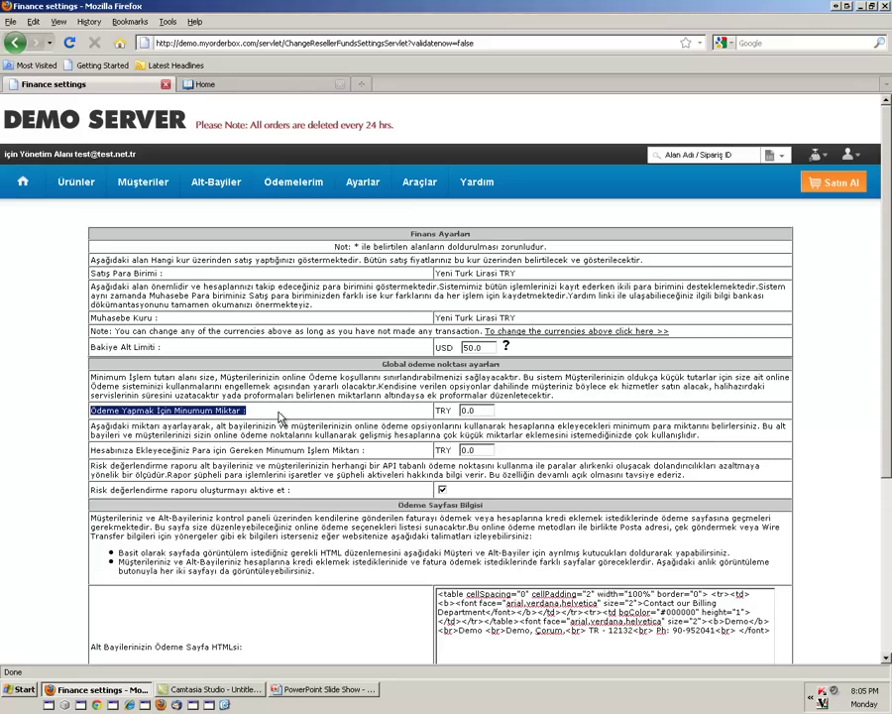
key(Tab)
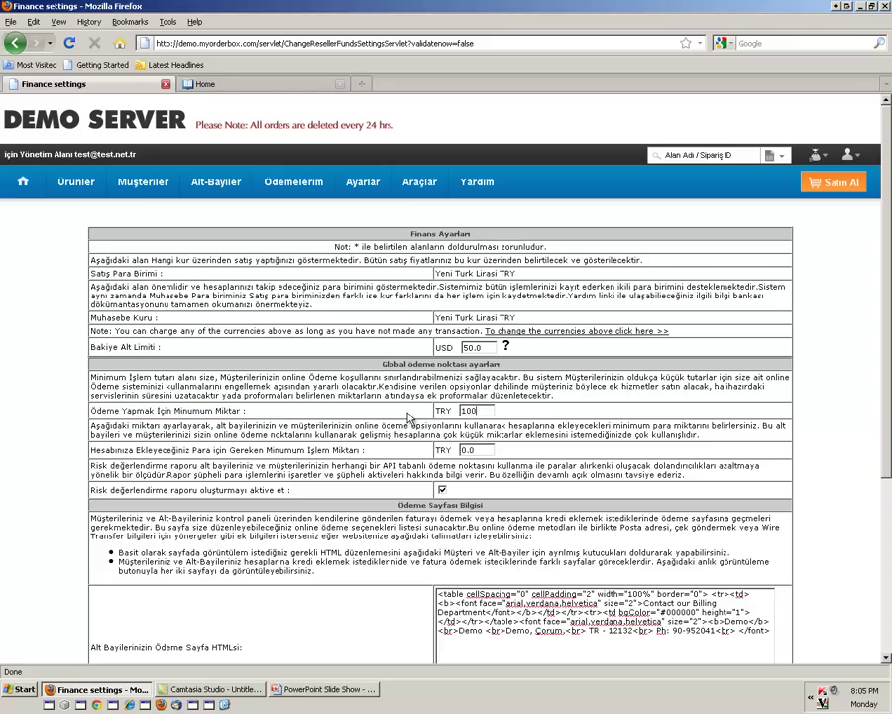
text(10)
key(BackSpace)
key(BackSpace)
Step: Review the minimum transaction amount for adding funds and the payment page HTML settings for sub-resellers and customers
drag(92, 455, 366, 453)
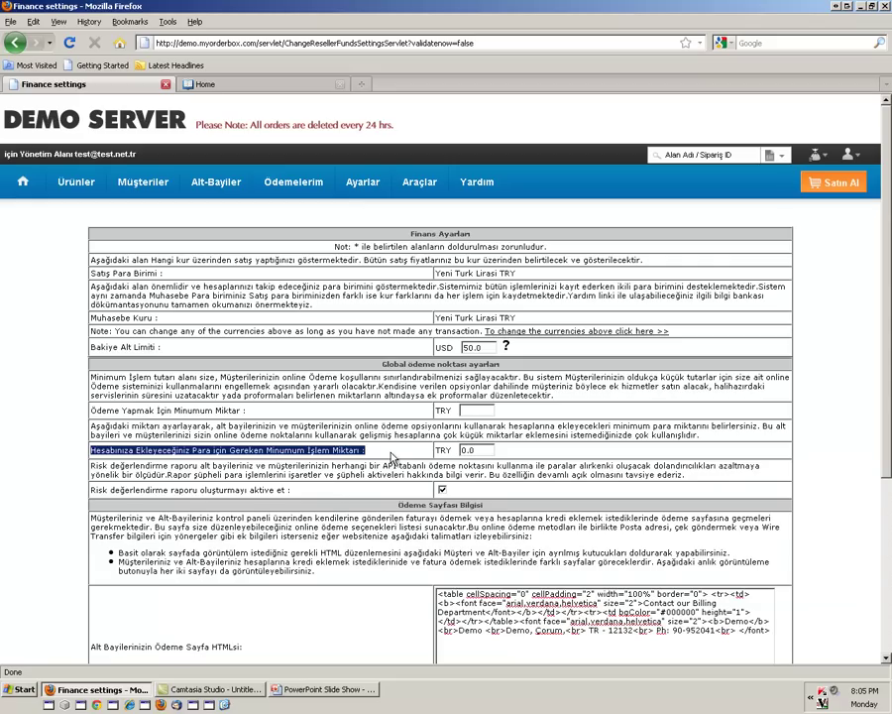
key(Tab)
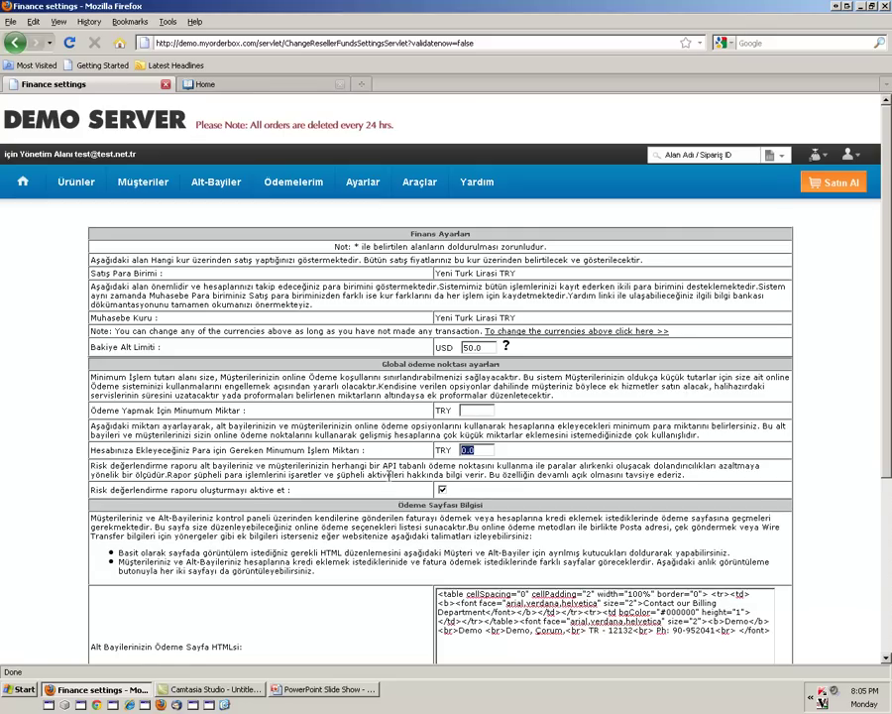
scroll(389, 475, down, 5)
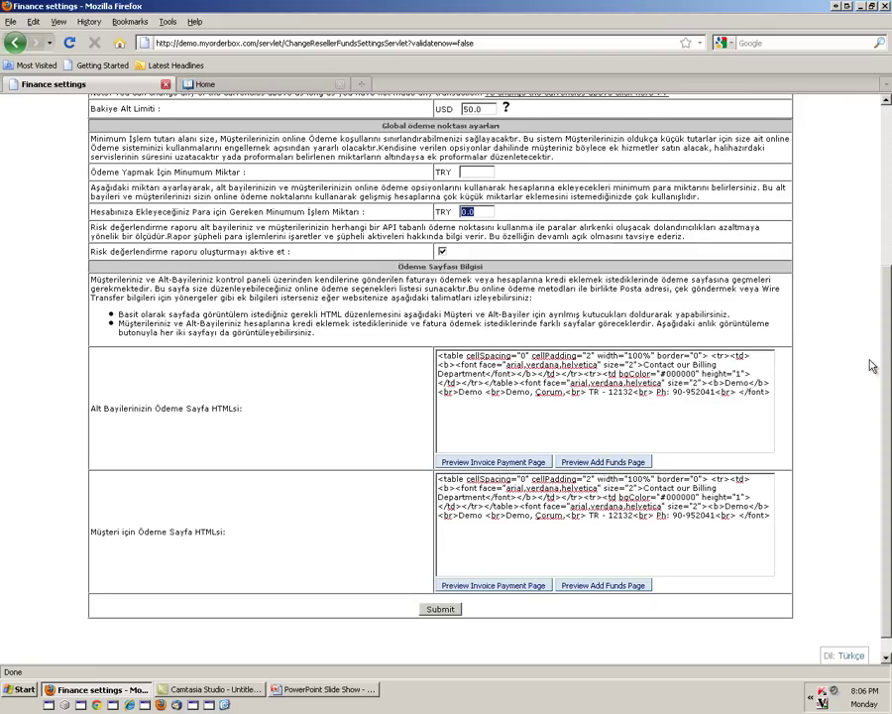
Step: Open the payment collection settings (Ödeme Koleksiyonu Ayarları) for the Web Services product category
drag(885, 352, 882, 227)
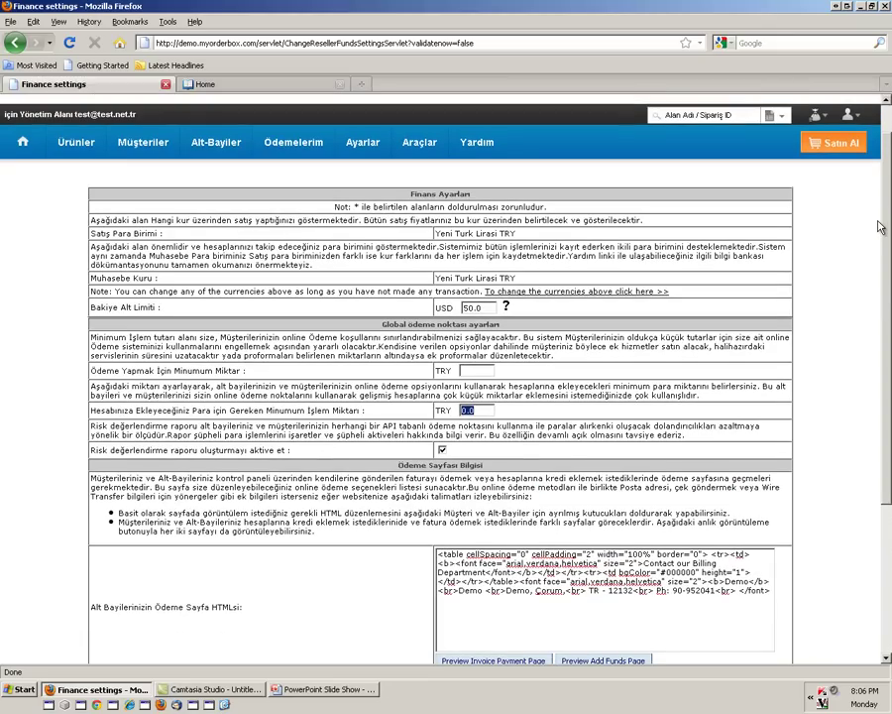
mouse_move(363, 141)
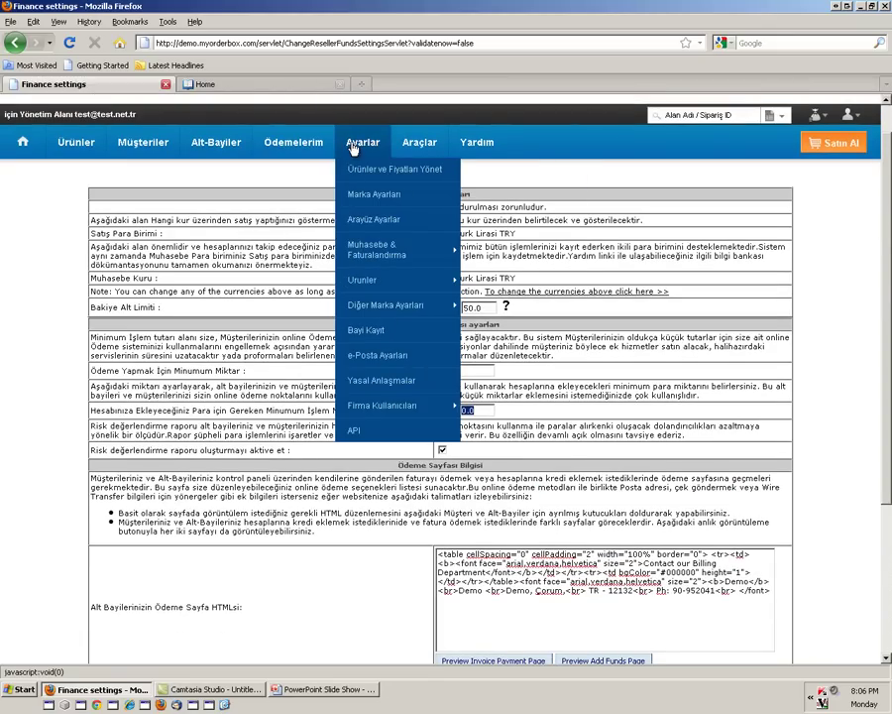
mouse_move(355, 245)
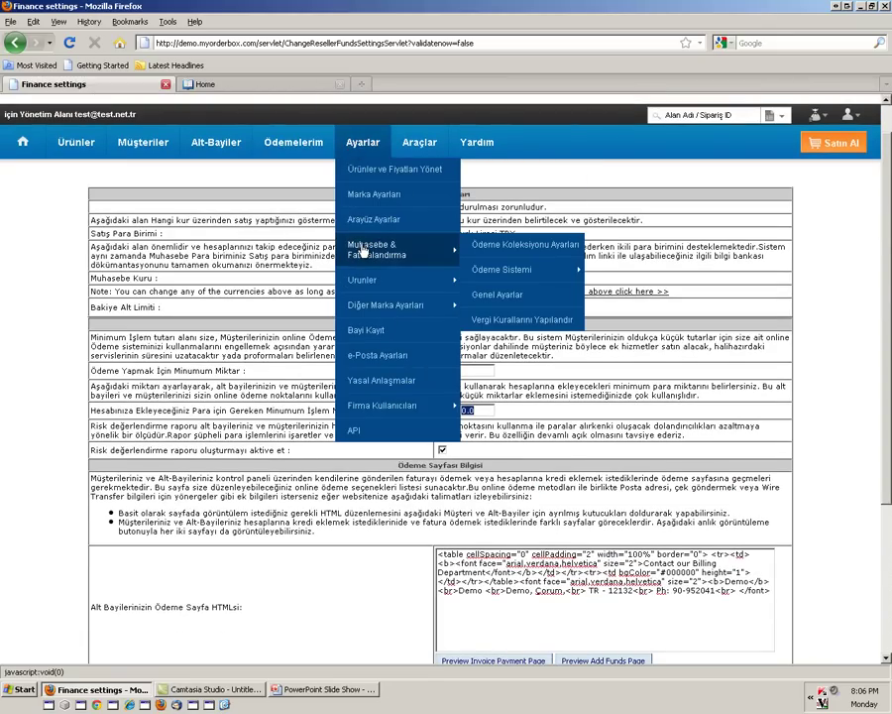
click(489, 255)
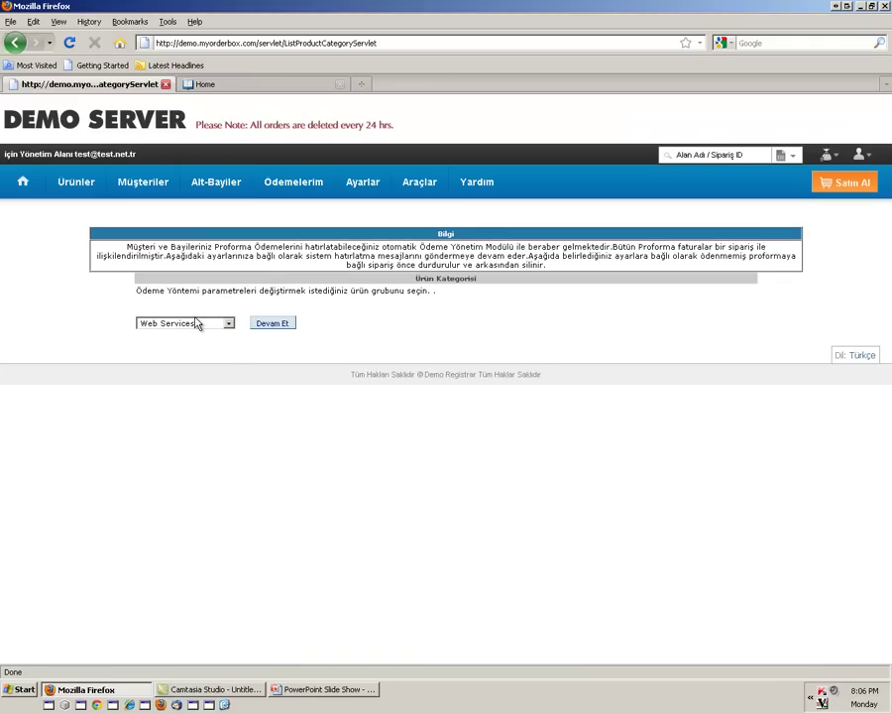
click(198, 323)
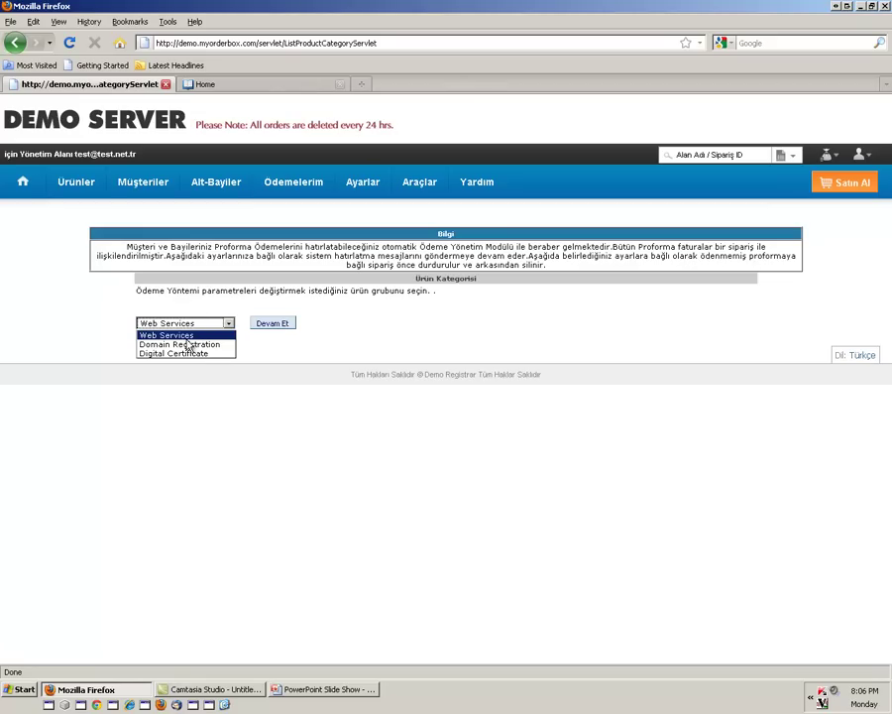
click(188, 335)
click(273, 327)
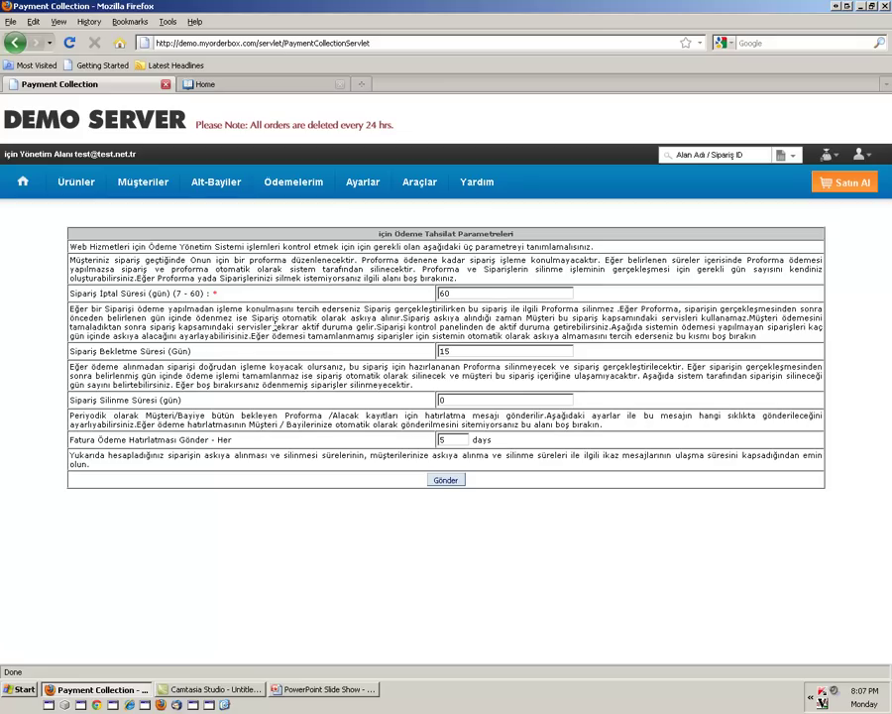
Step: Review the order cancellation period, order suspension period and invoice payment reminder interval for Web Services
drag(454, 293, 379, 289)
key(Tab)
drag(69, 351, 195, 354)
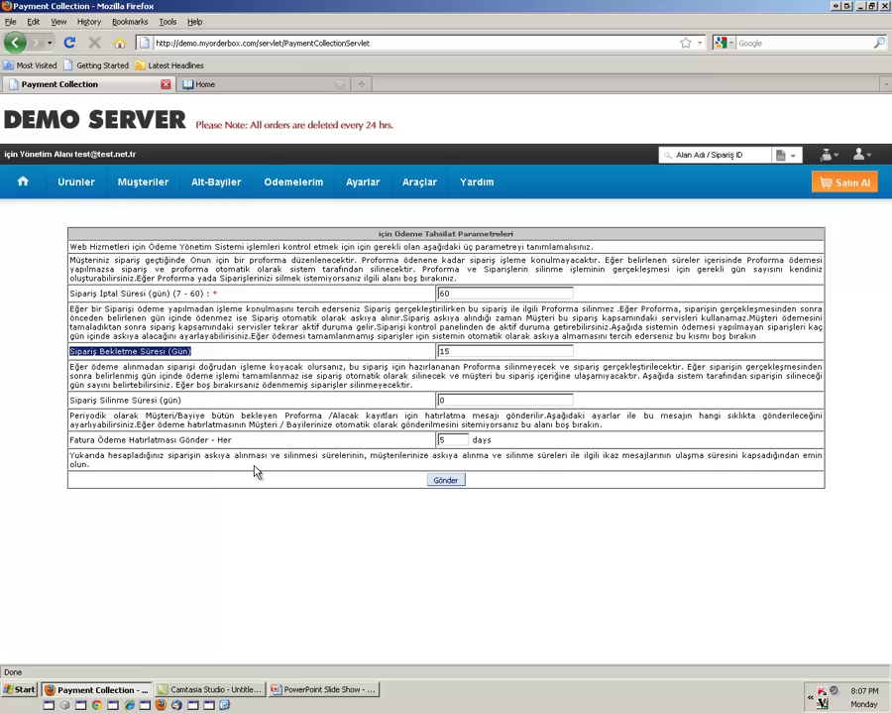
drag(449, 439, 414, 440)
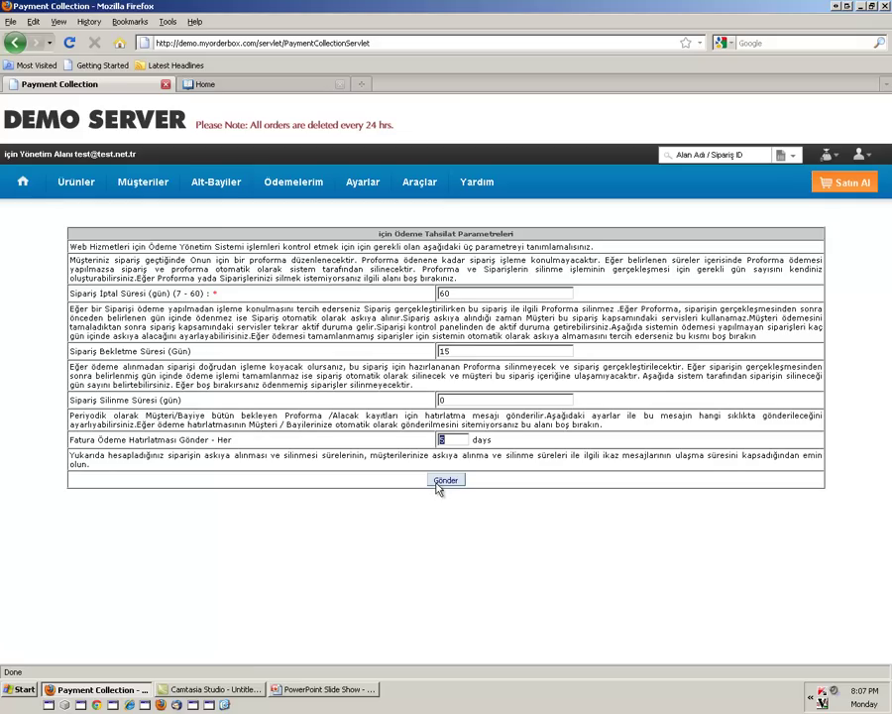
click(440, 481)
Step: Open the payment gateway management page (Yonetim) under Ödeme Sistemi in the accounting and billing settings
mouse_move(361, 189)
mouse_move(394, 286)
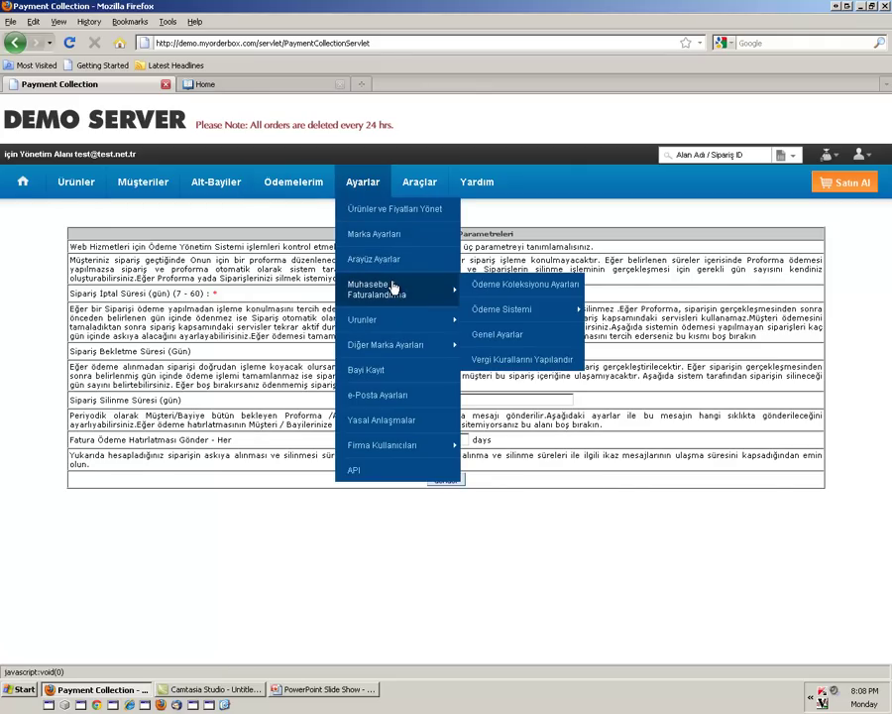
mouse_move(507, 307)
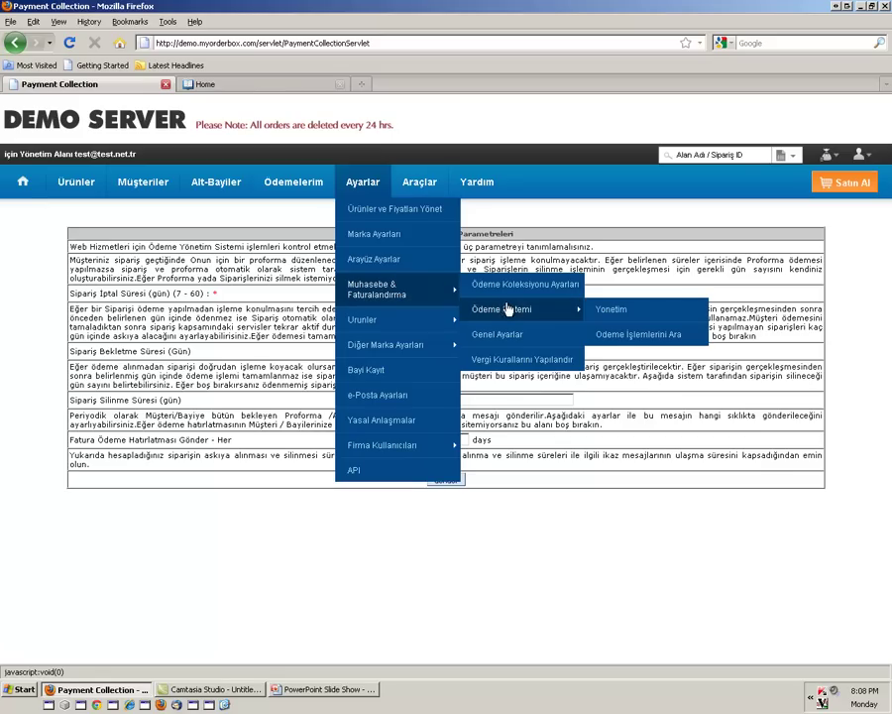
click(612, 310)
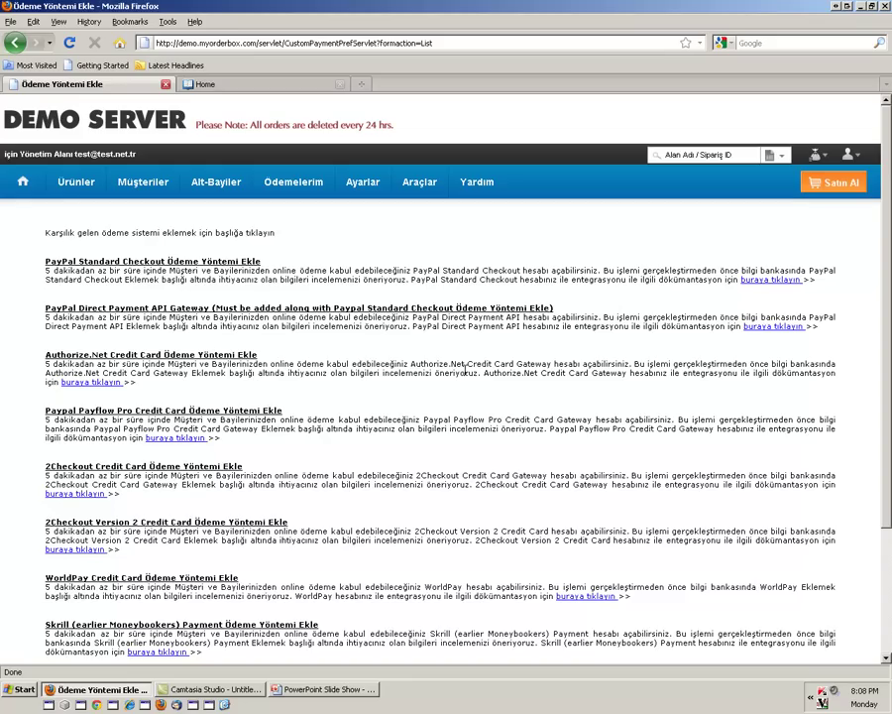
Step: Look through the available payment gateways and open the PayPal Standard Checkout setup form
scroll(439, 358, down, 3)
scroll(439, 359, up, 3)
scroll(439, 359, down, 3)
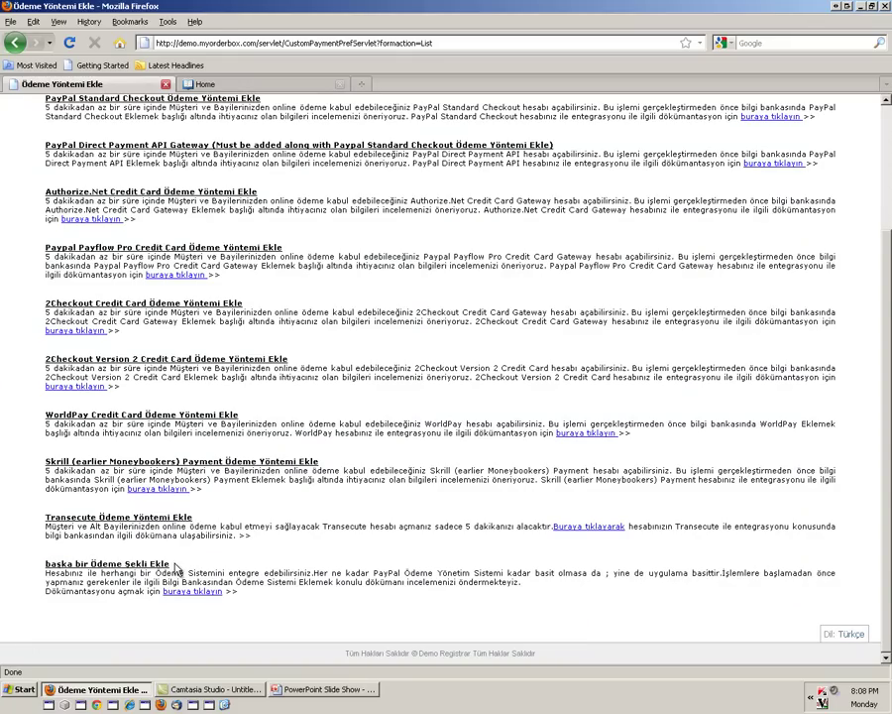
scroll(176, 567, up, 3)
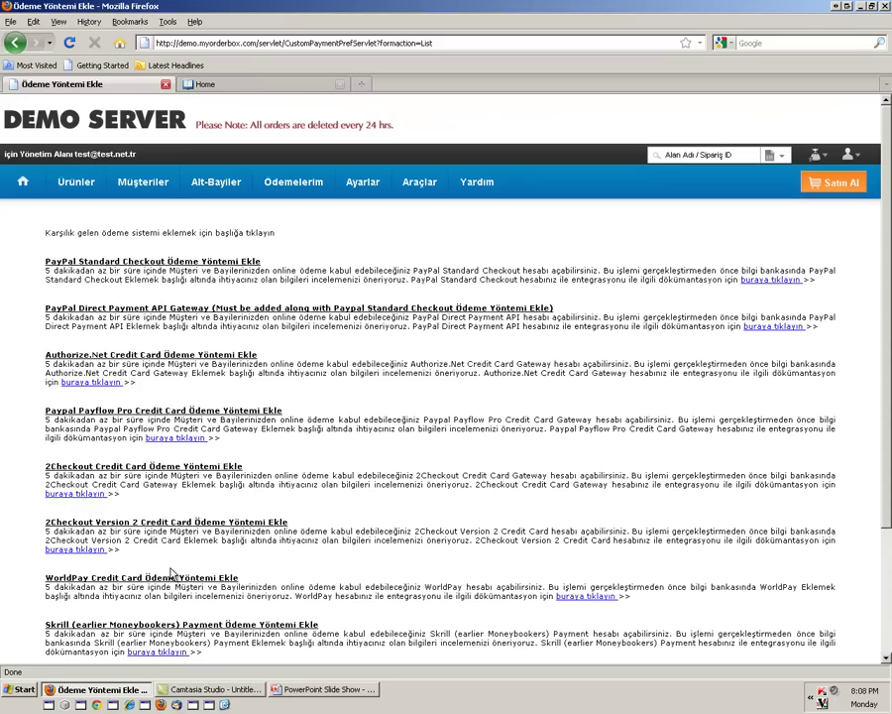
mouse_move(75, 181)
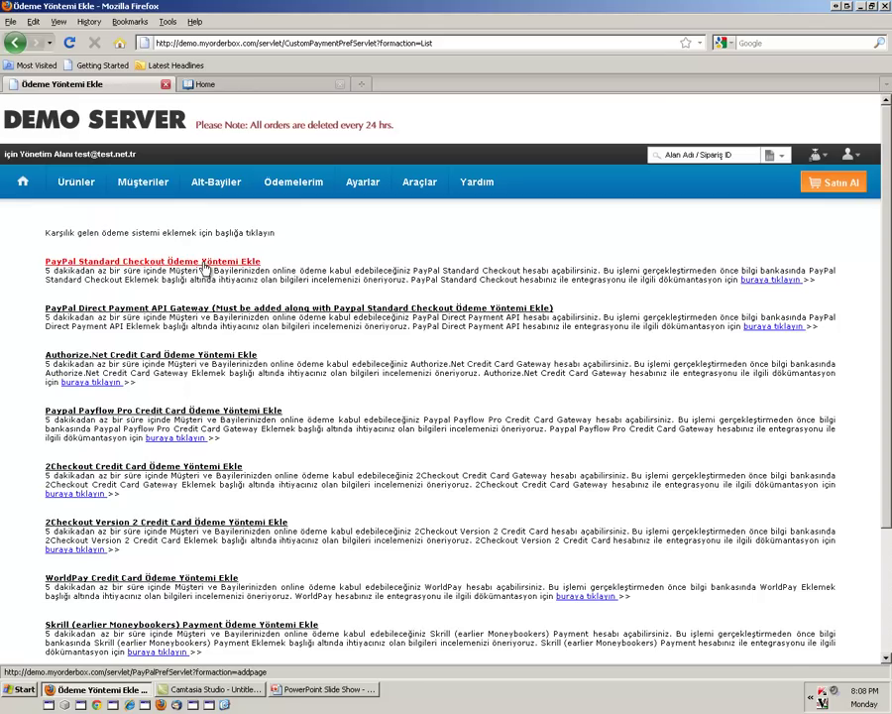
click(203, 264)
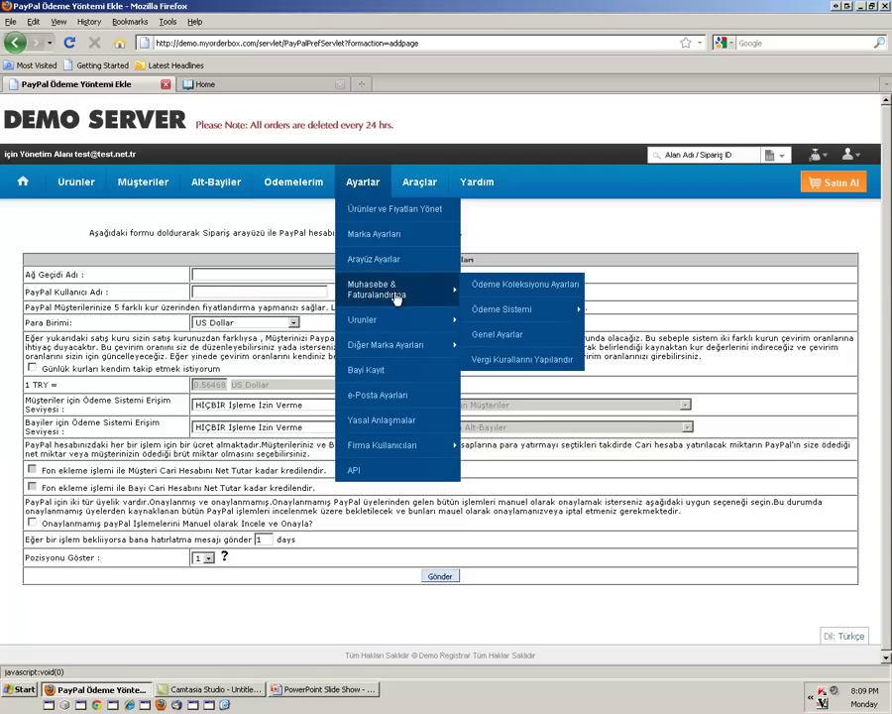
Step: Open a new tax rule form from Vergi Kurallarını Yapılandır and review its product category and percentage fields
click(513, 360)
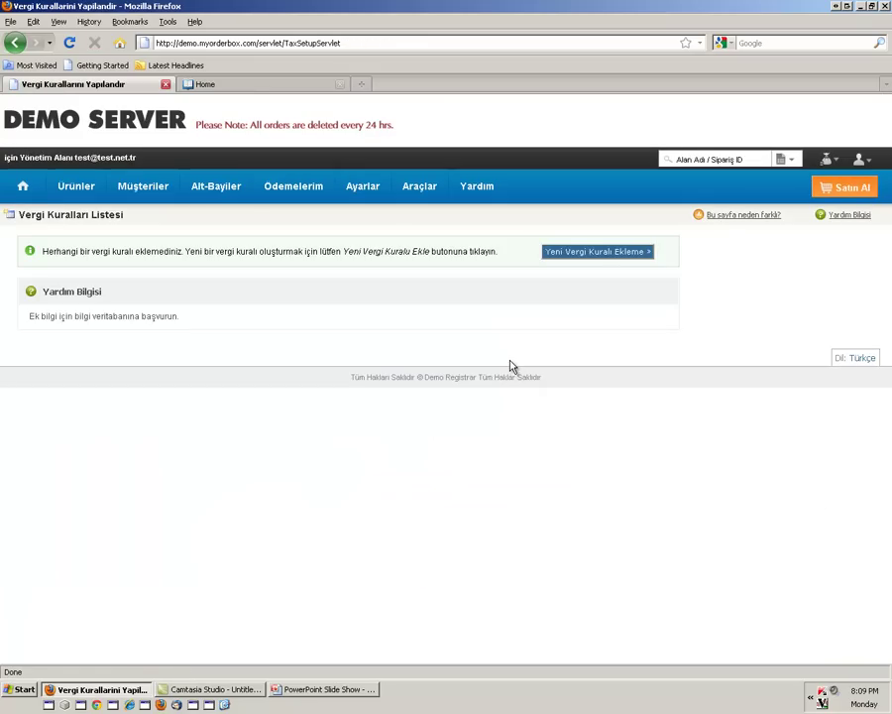
click(593, 255)
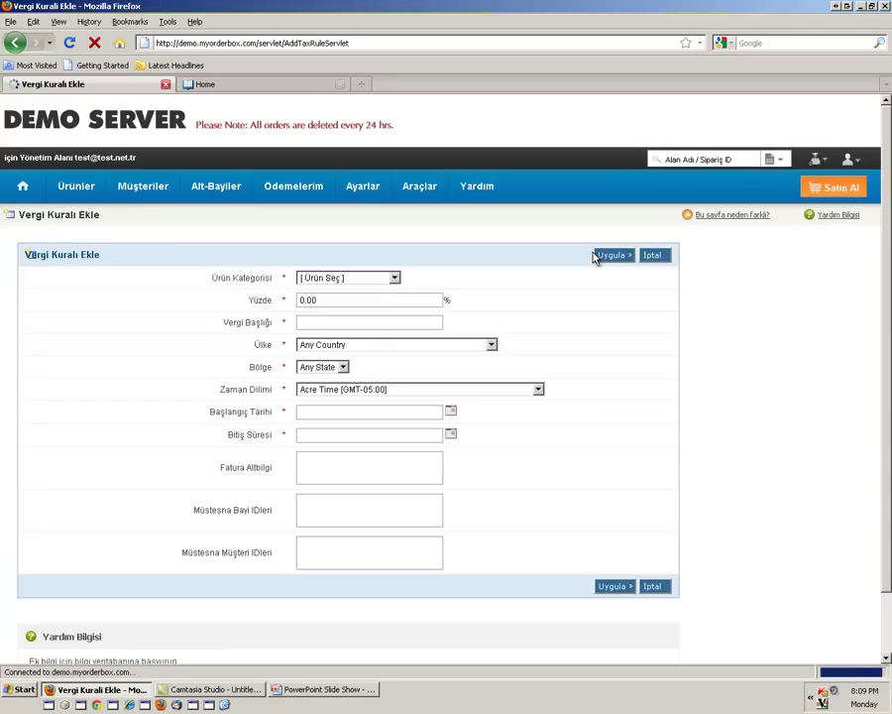
click(337, 278)
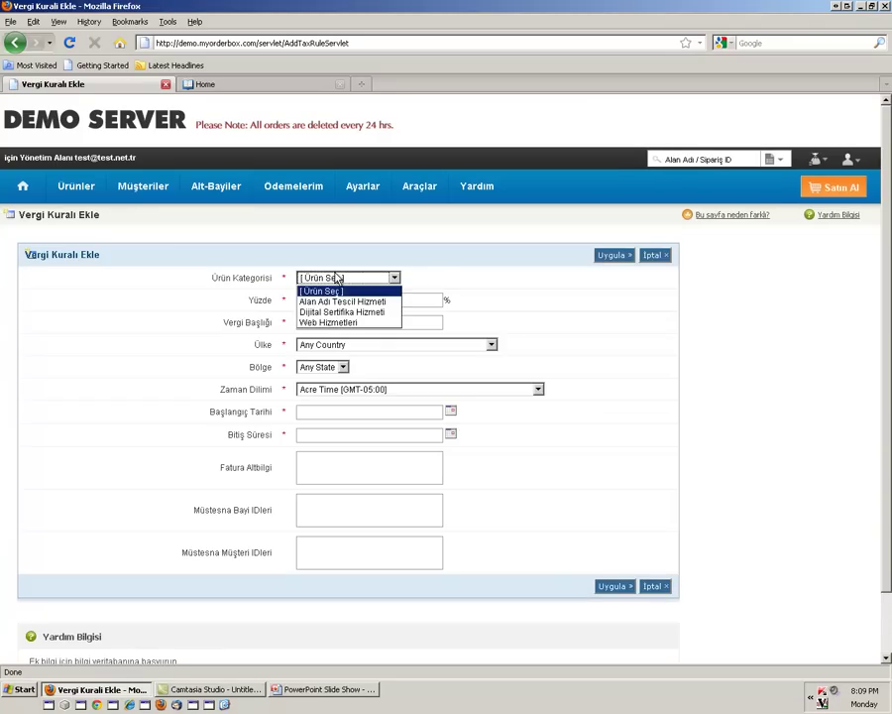
click(337, 277)
click(337, 299)
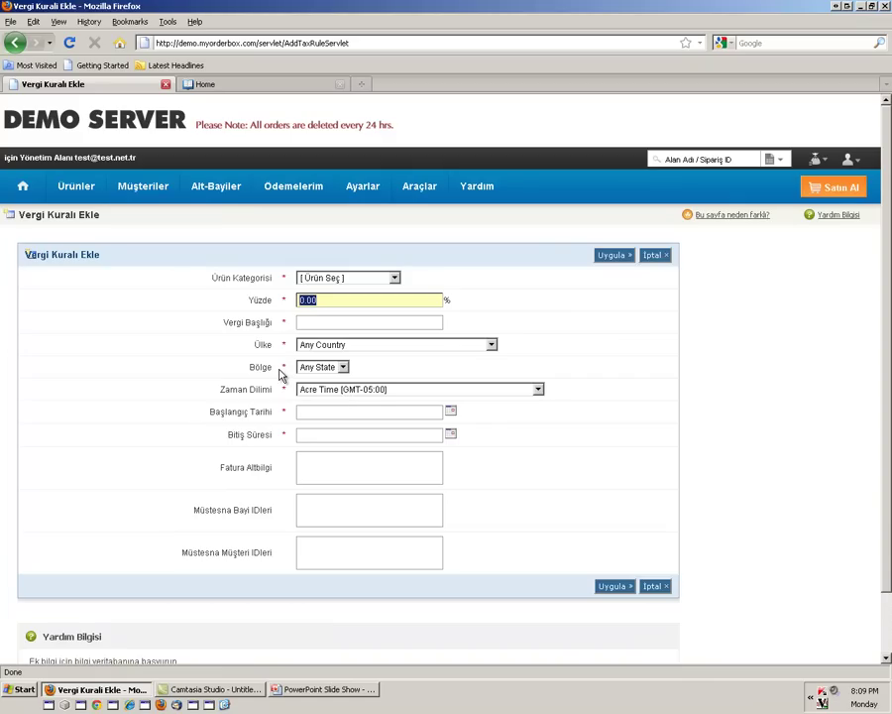
Step: Add 300 USD of credit to the reseller account through the Dummy Payment Gateway
mouse_move(282, 190)
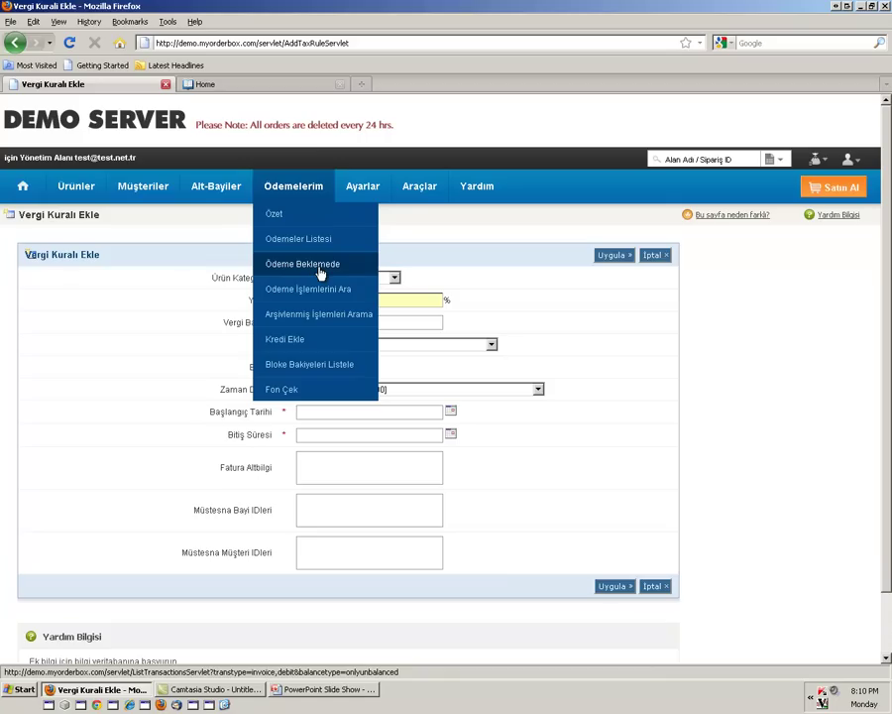
click(295, 343)
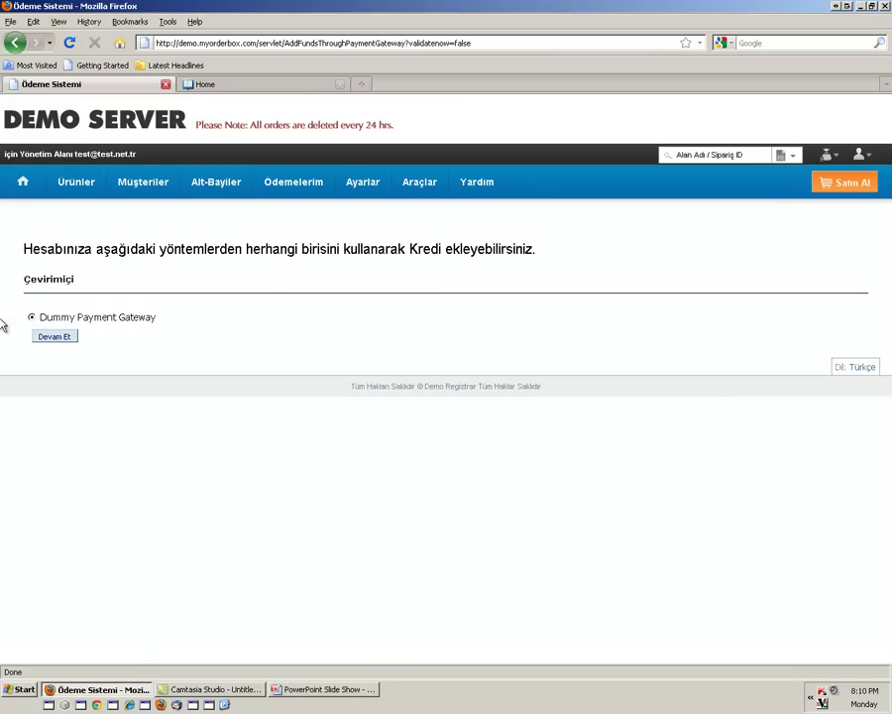
click(55, 337)
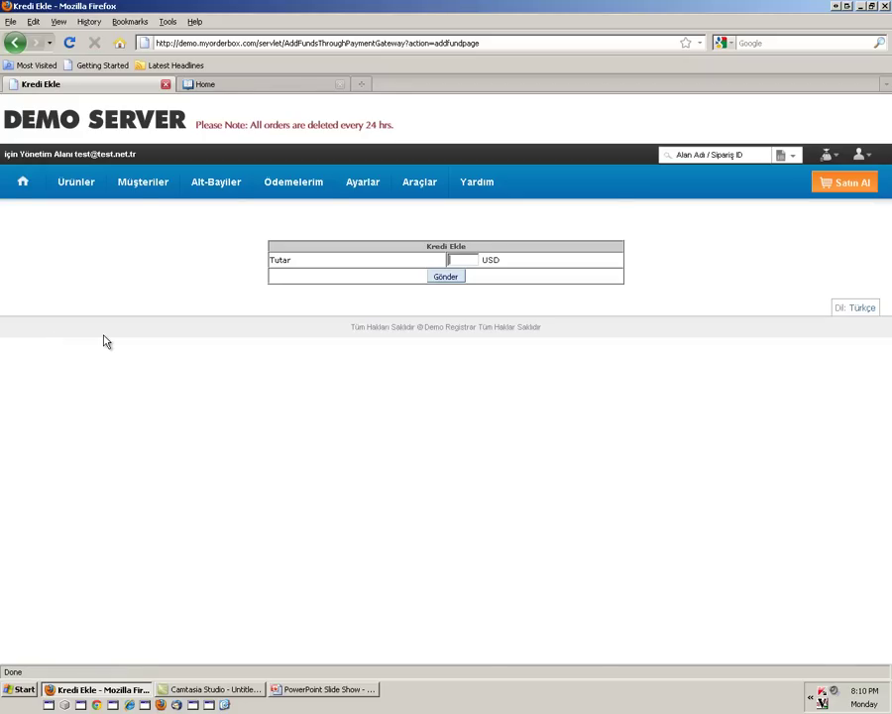
text(300)
click(444, 278)
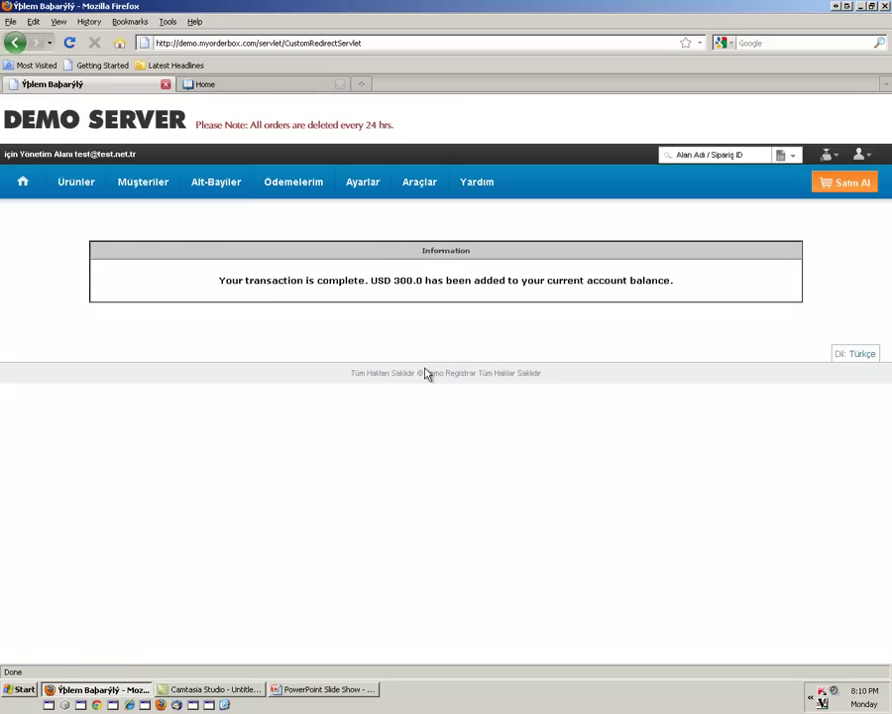
Step: View the Ödemelerim options, switch to the PowerPoint slide Ürünler & Servisleri Yönet, and return to Firefox
mouse_move(297, 184)
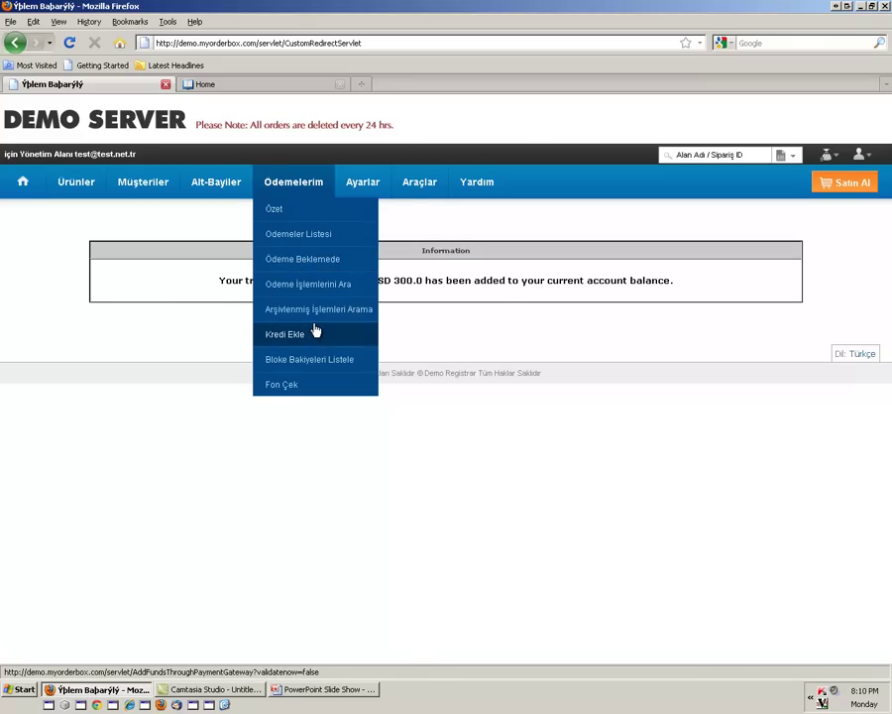
key(alt+Tab)
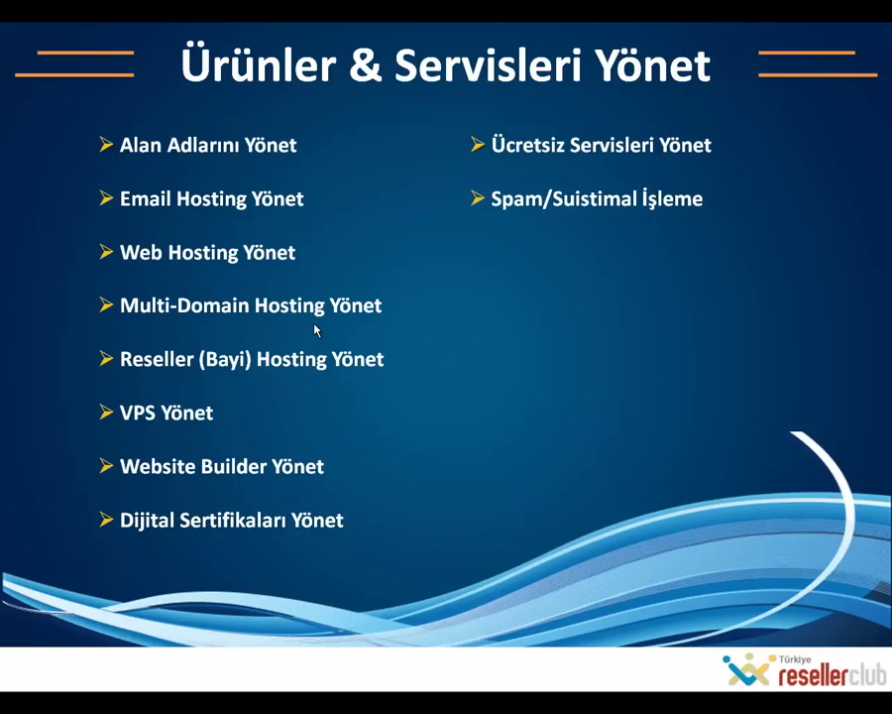
key(alt+Tab)
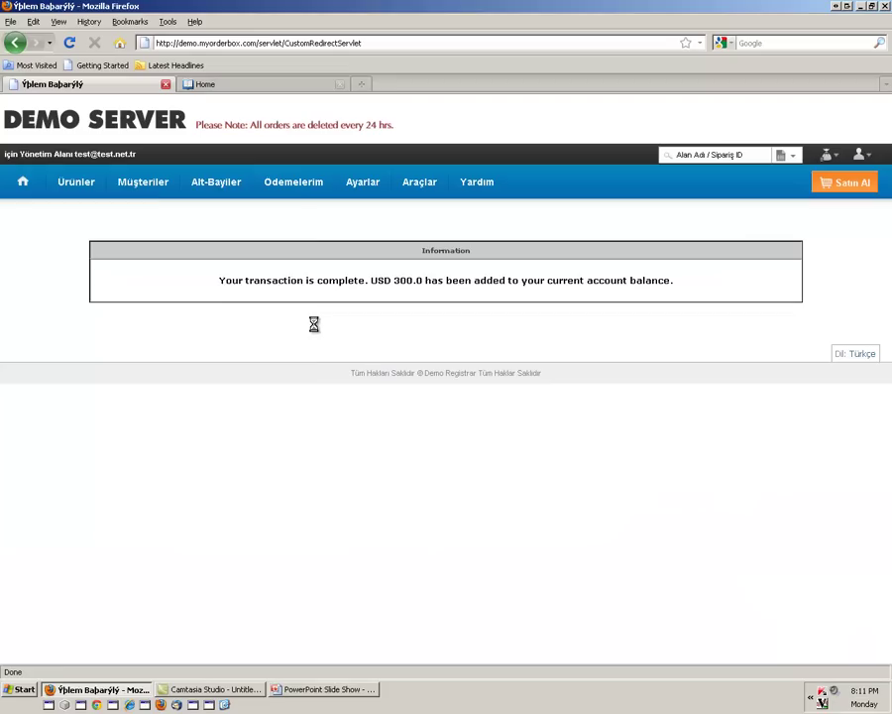
Step: Open the testedelim.com domain registration from the full order list and review its Genel Bakış overview
mouse_move(69, 182)
mouse_move(93, 284)
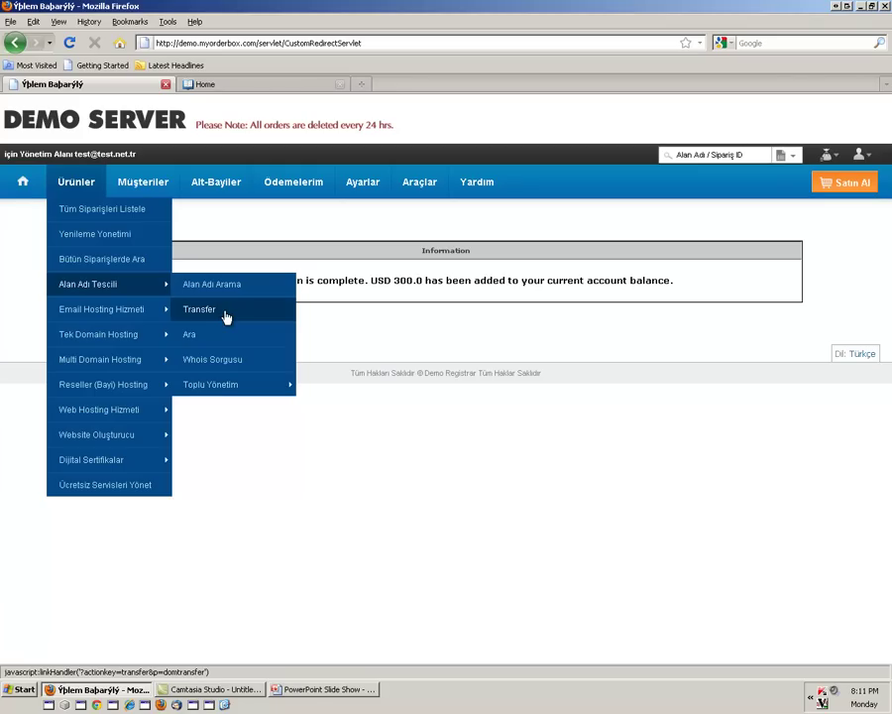
click(89, 214)
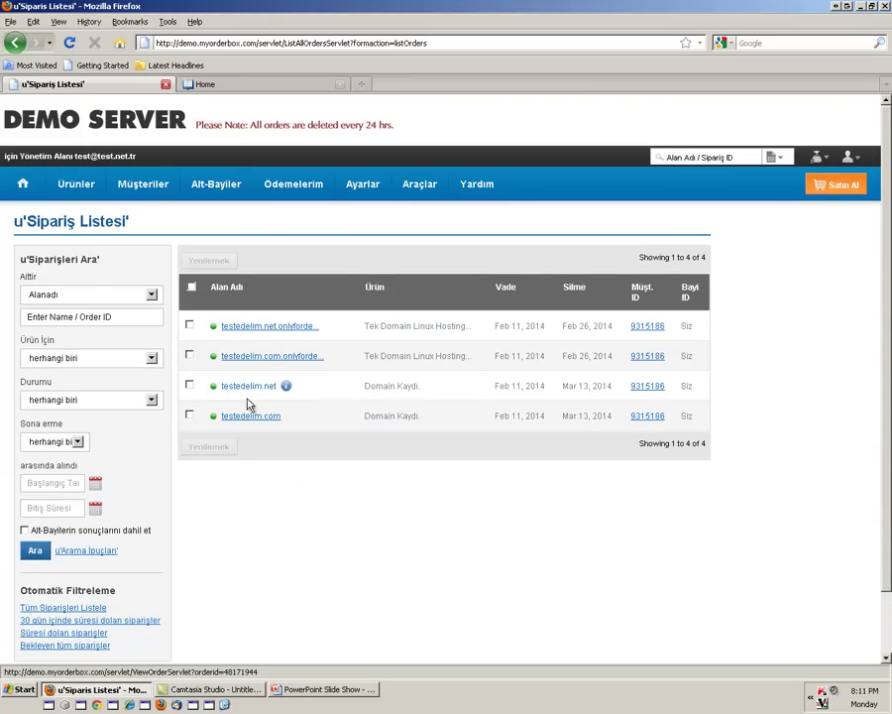
click(249, 417)
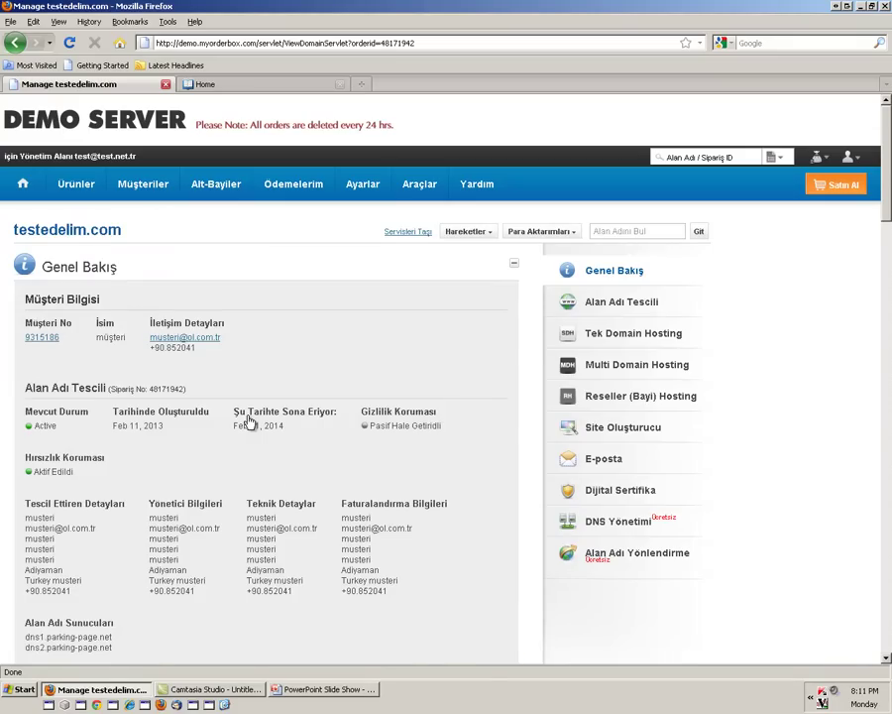
scroll(249, 421, down, 2)
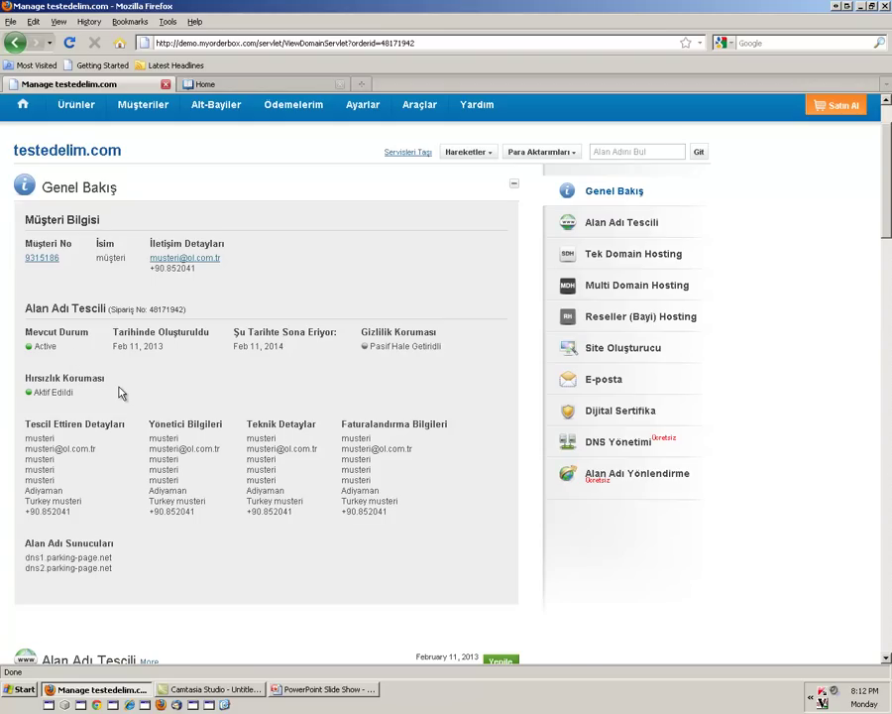
scroll(119, 393, down, 5)
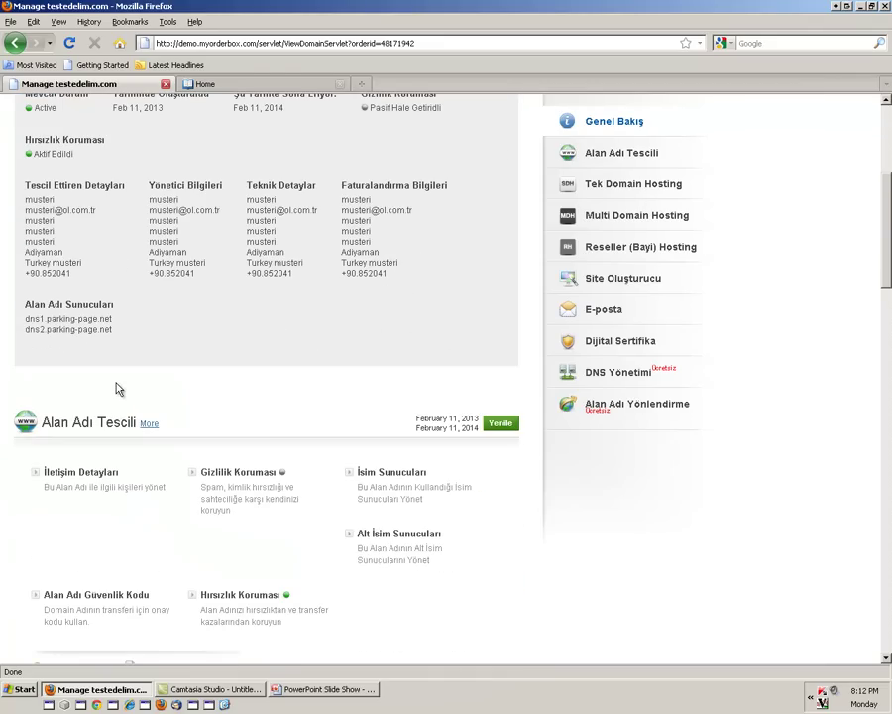
scroll(116, 389, up, 5)
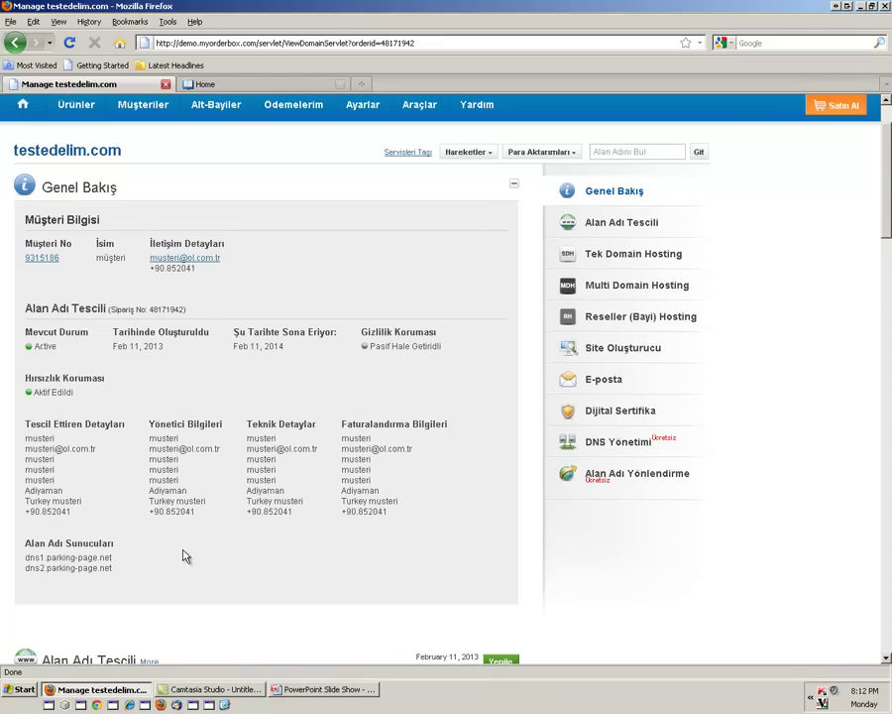
Step: Set Gizlilik Koruması (privacy protection) for testedelim.com to Aktif Et and update its status
scroll(416, 556, down, 5)
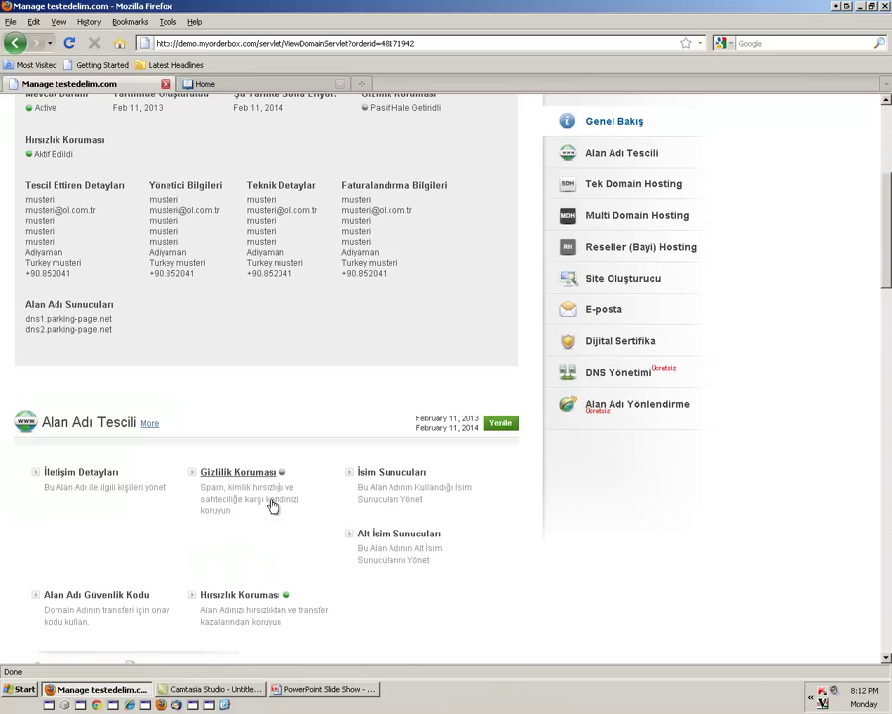
click(248, 475)
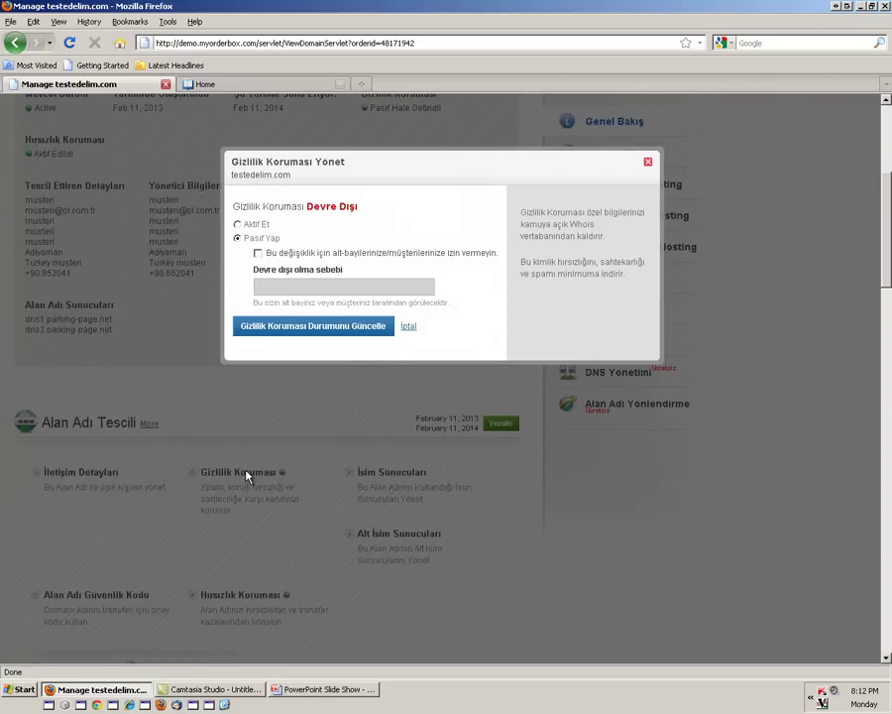
click(238, 225)
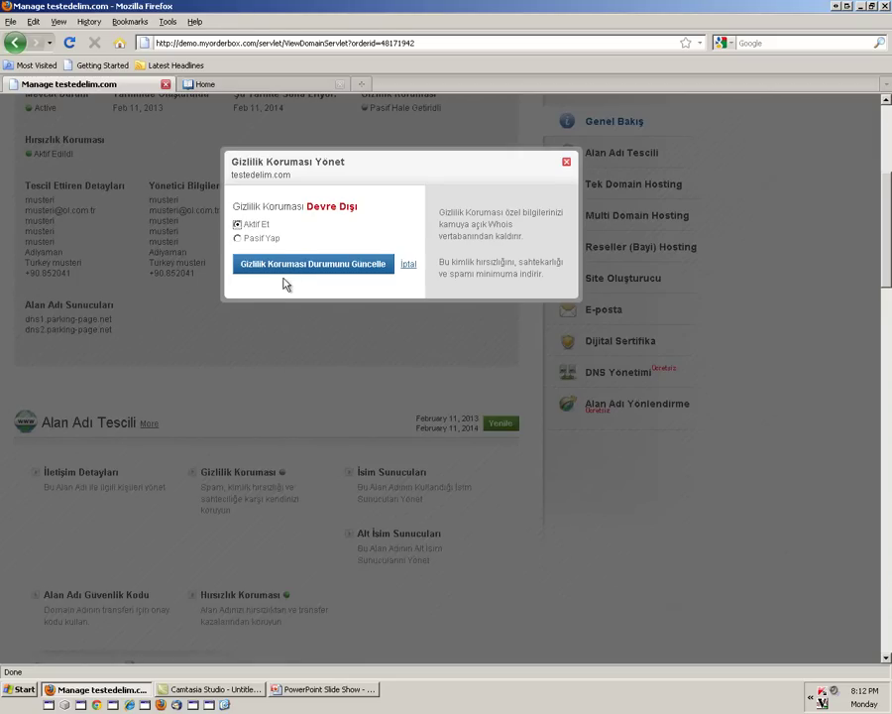
click(293, 266)
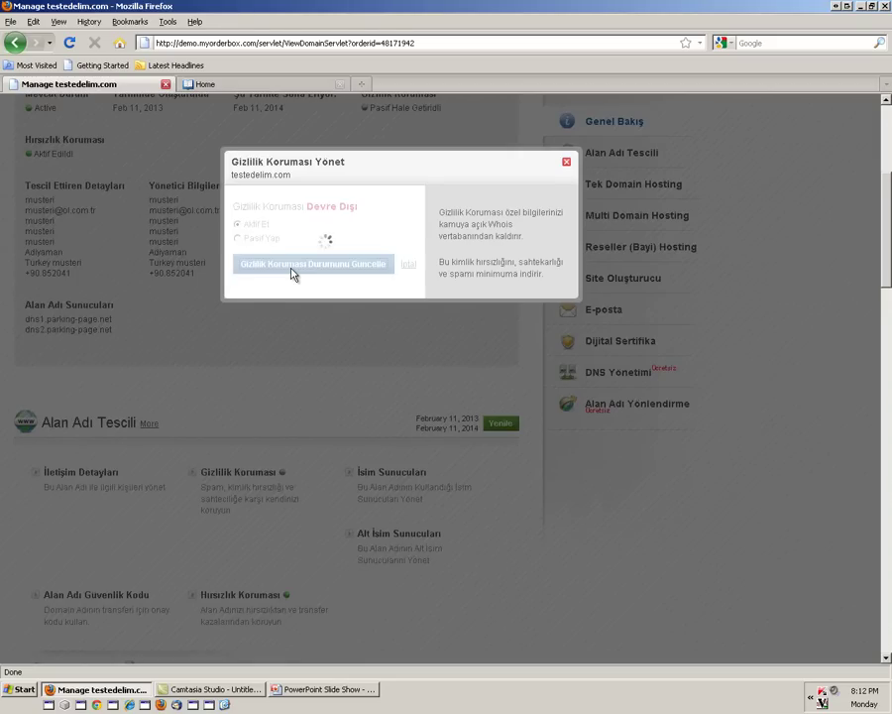
click(560, 163)
Step: Submit Hırsızlık Koruması (theft protection) for testedelim.com with Aktif Et selected
click(221, 608)
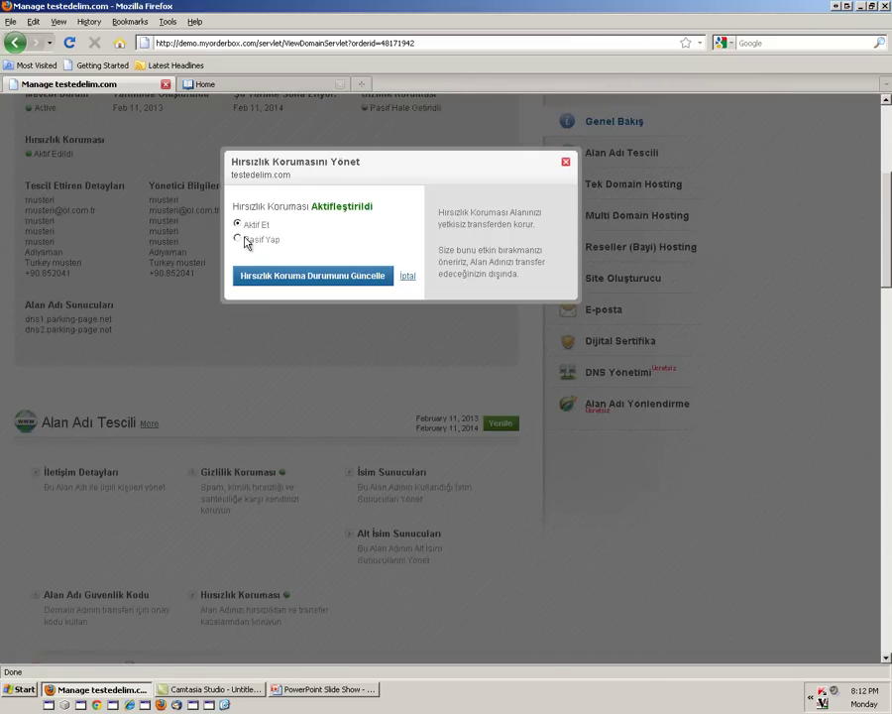
click(318, 276)
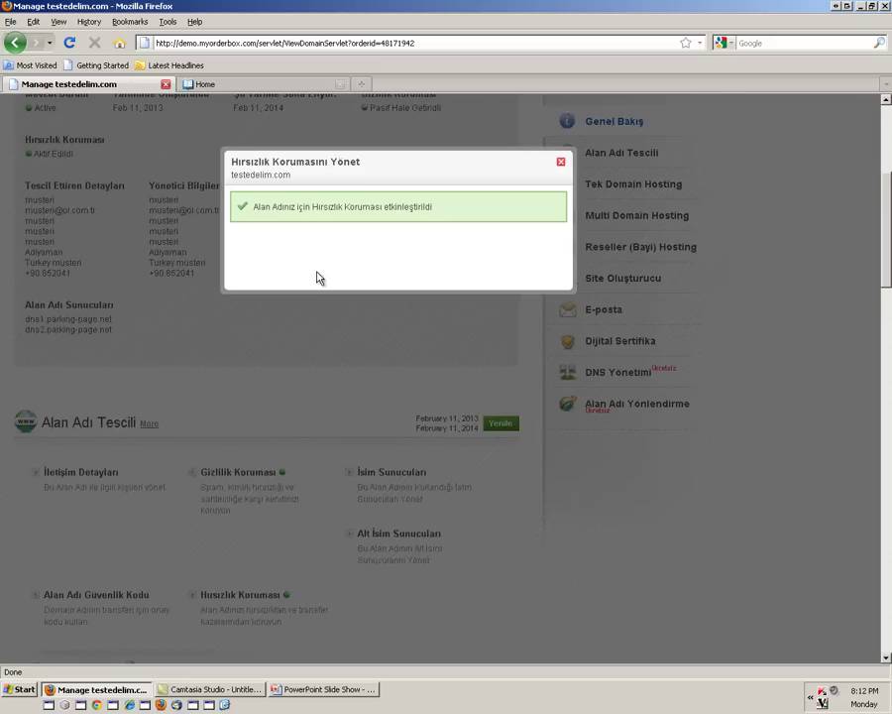
click(560, 162)
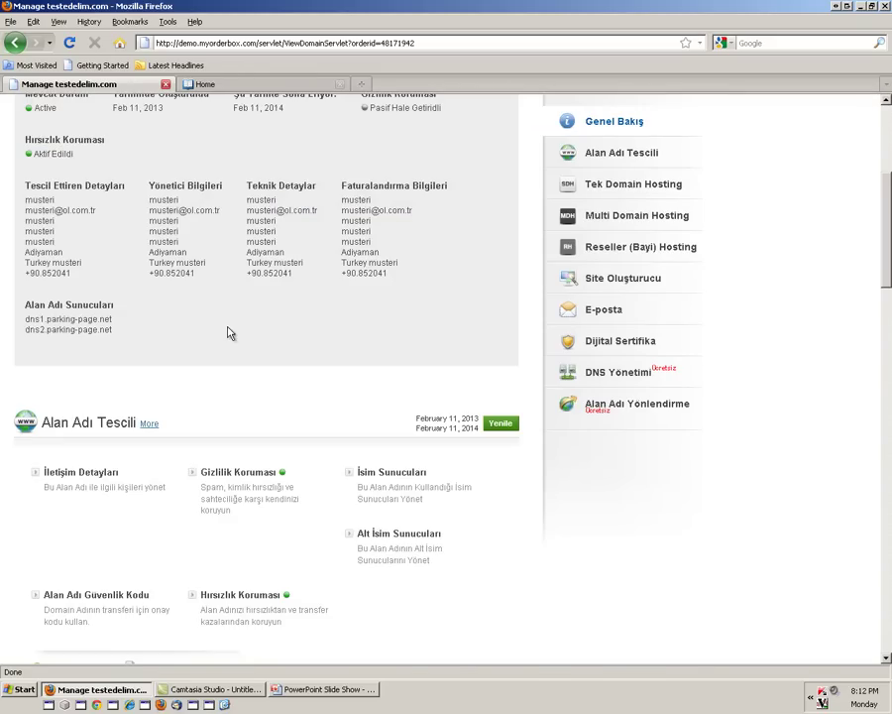
Step: Open the testedelim.net.onlyfordemo.com hosting order from the full order list and review its overview and Tek Domain Linux Hosting options
scroll(229, 349, up, 5)
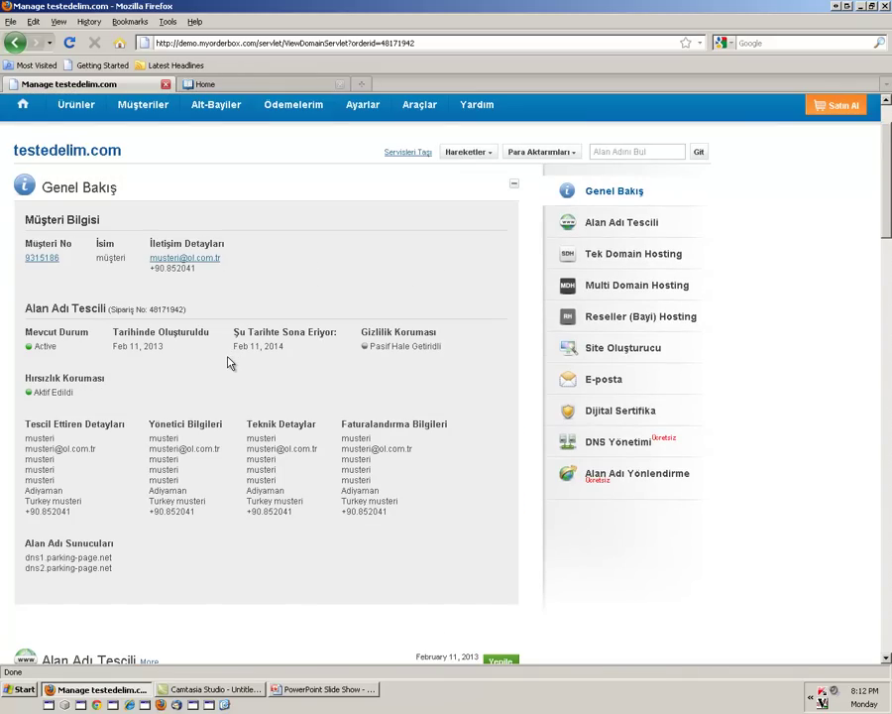
scroll(227, 363, up, 2)
mouse_move(89, 186)
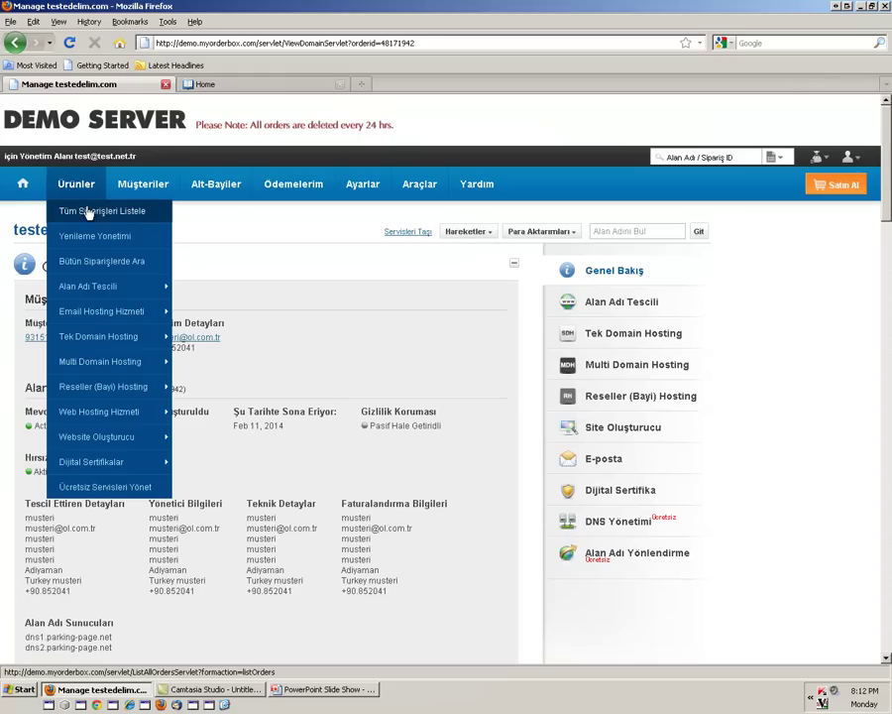
click(89, 211)
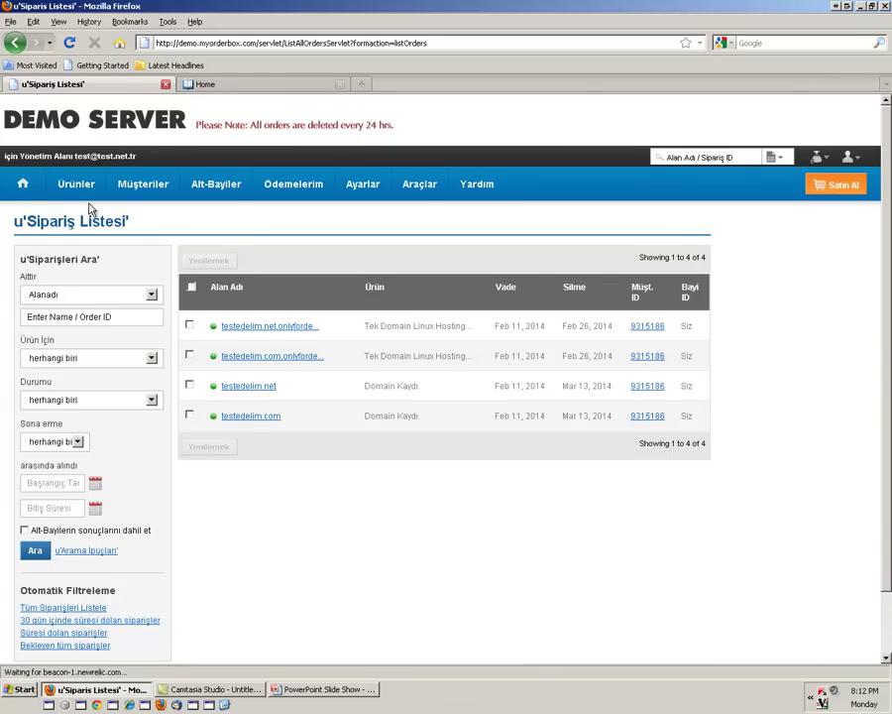
click(244, 333)
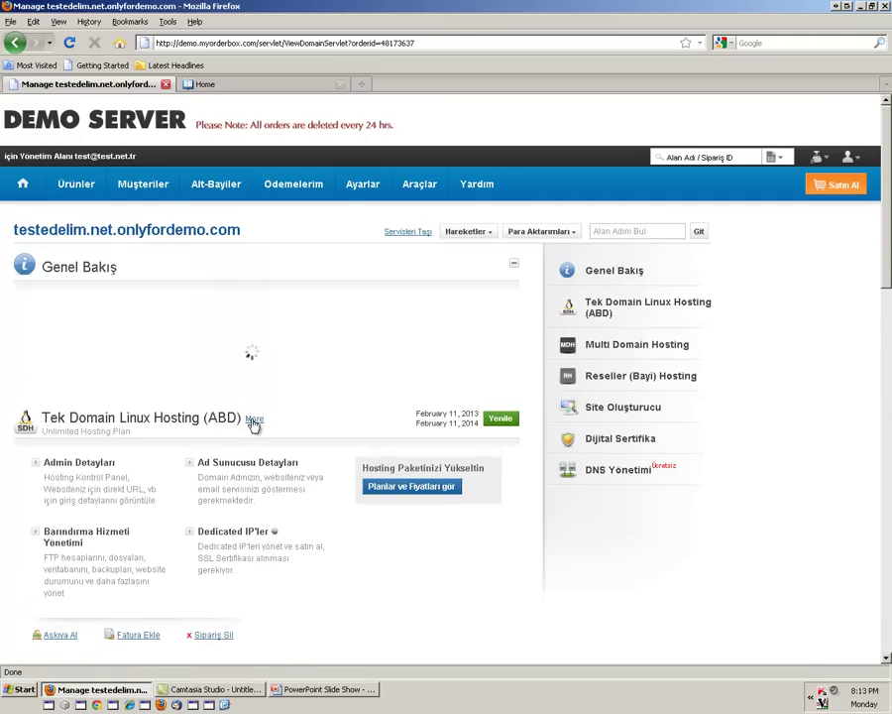
scroll(267, 472, down, 5)
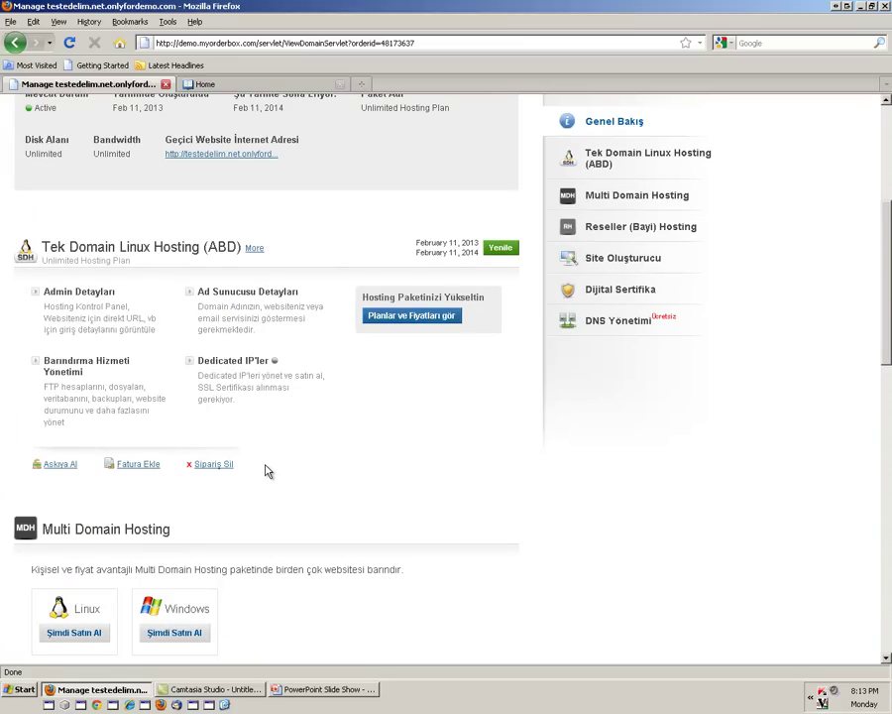
scroll(252, 474, up, 3)
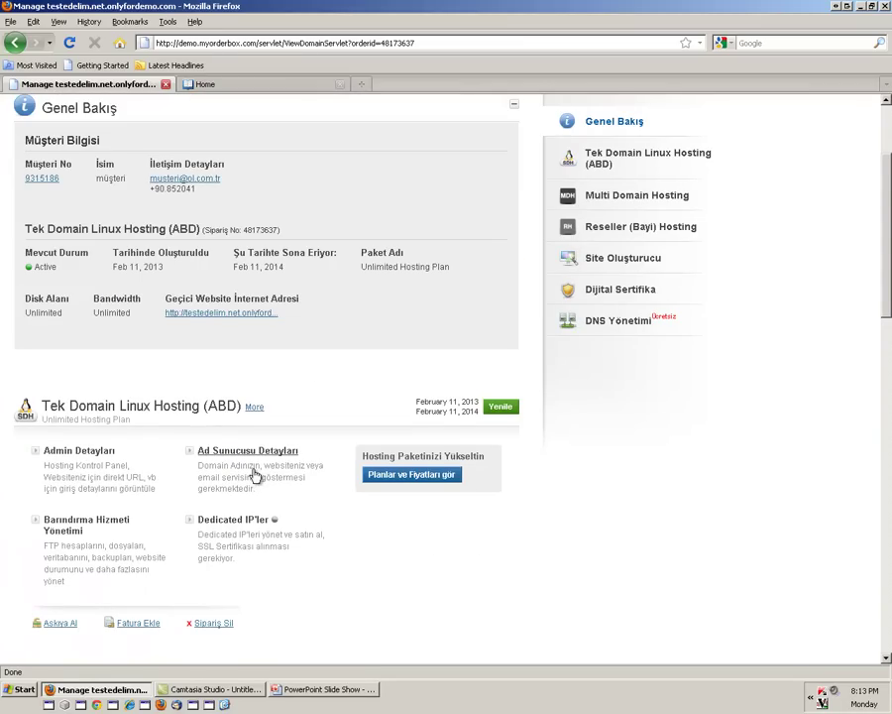
scroll(251, 474, up, 3)
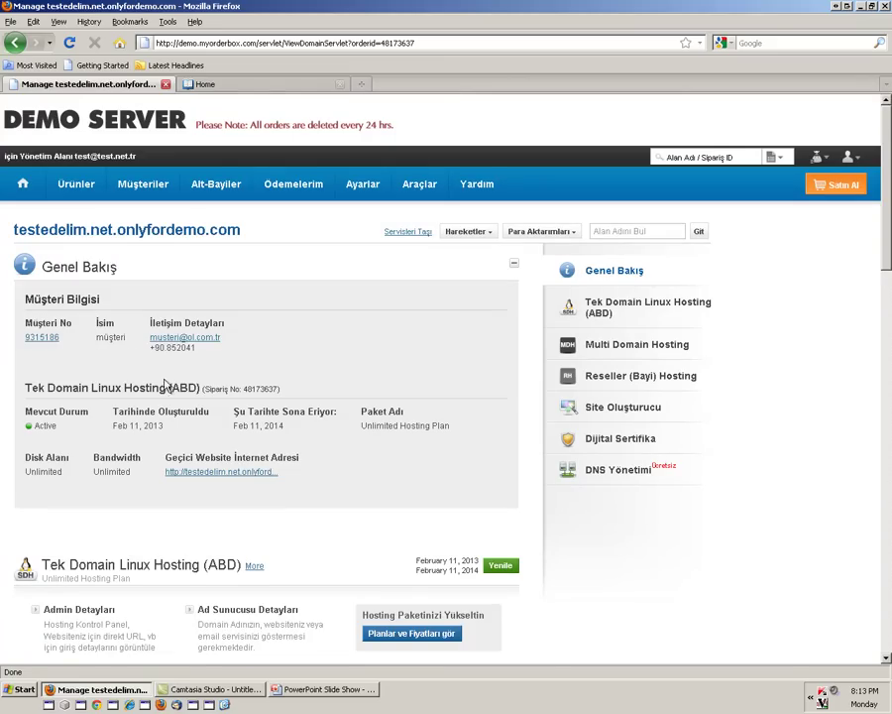
scroll(156, 426, down, 1)
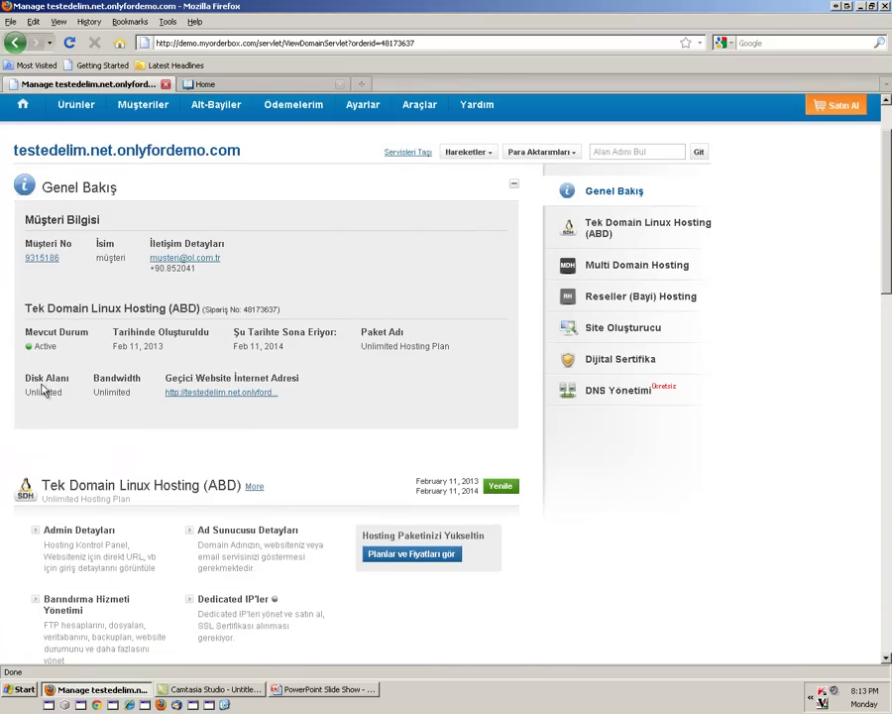
scroll(136, 381, down, 1)
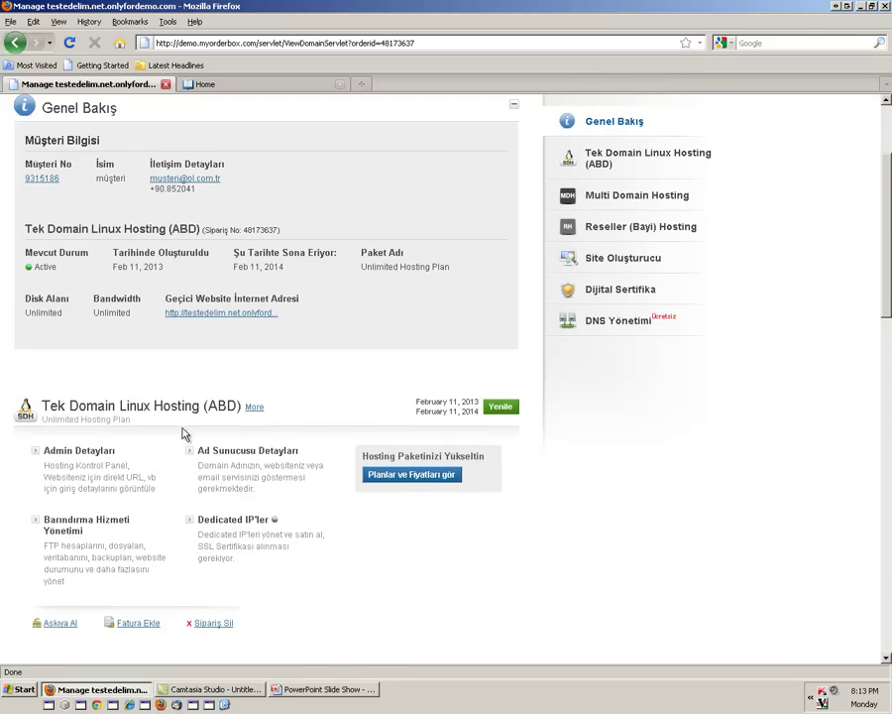
Step: Launch cPanel through the order's Barındırma Hizmeti Yönetimi link, view it in a maximized window, and close it
scroll(182, 433, down, 3)
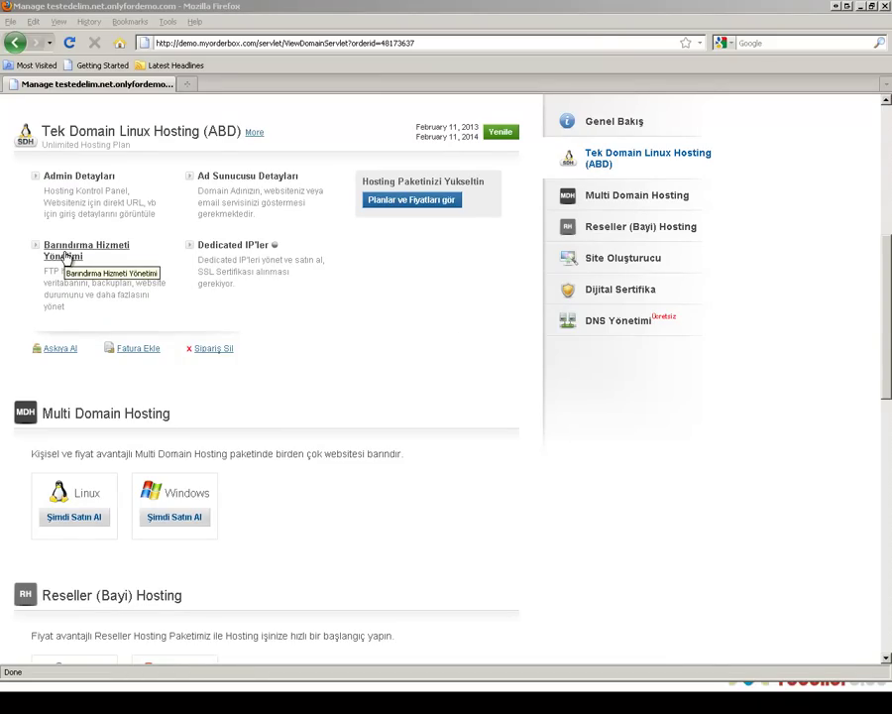
click(65, 256)
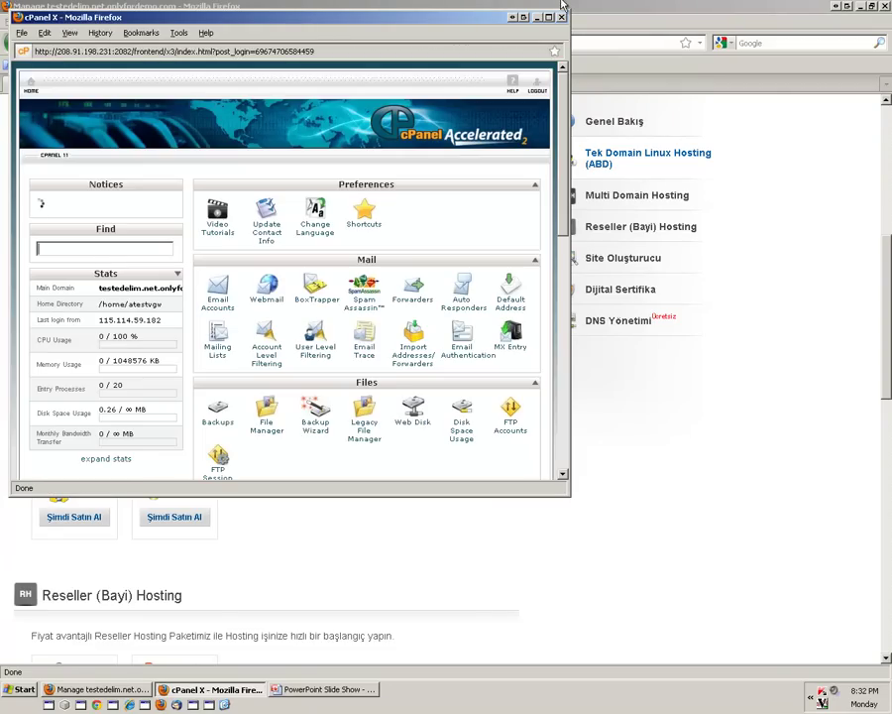
double_click(468, 24)
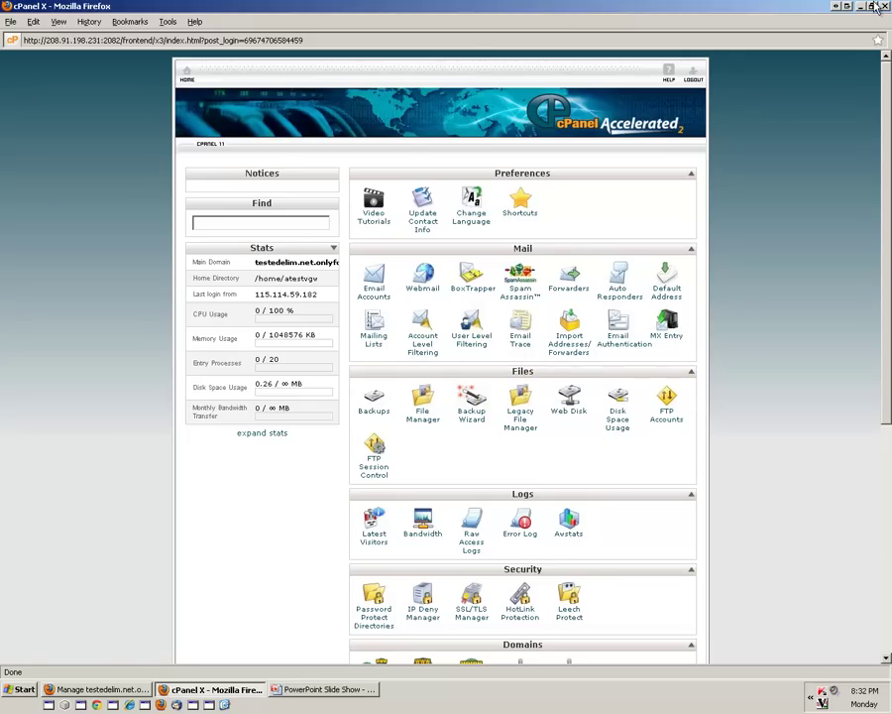
key(ctrl+w)
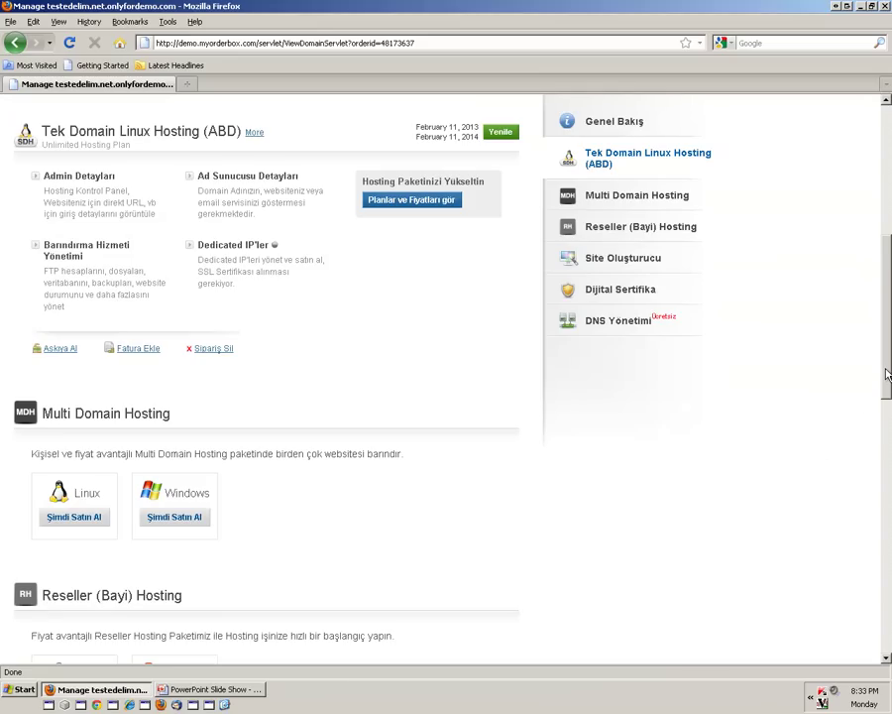
Step: Switch to the PowerPoint slide Müşteriler & Alt-Bayileri Yönet and return to the control panel in Firefox
scroll(887, 375, up, 8)
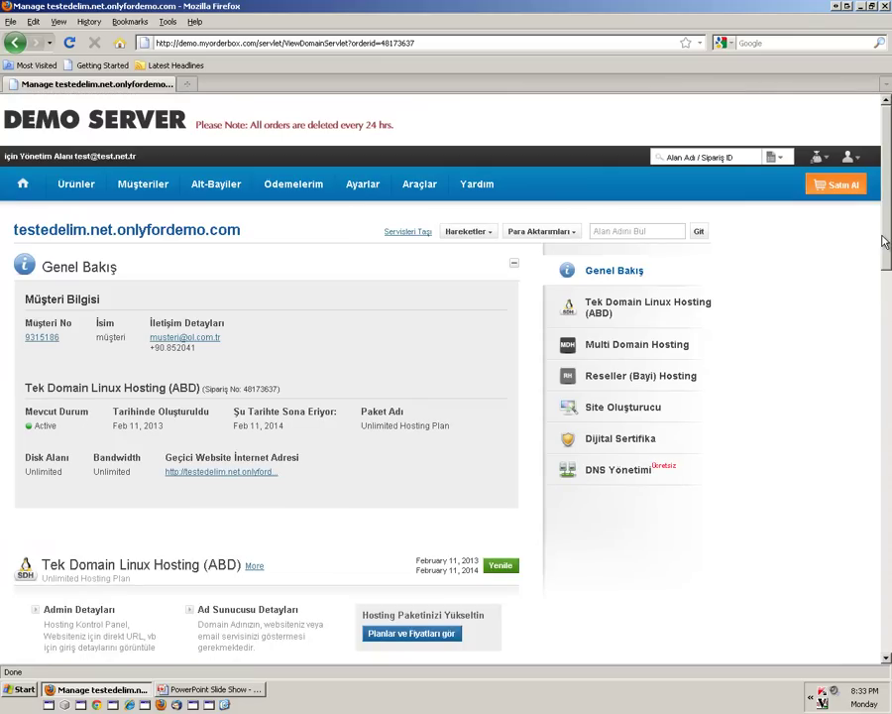
key(alt+Tab)
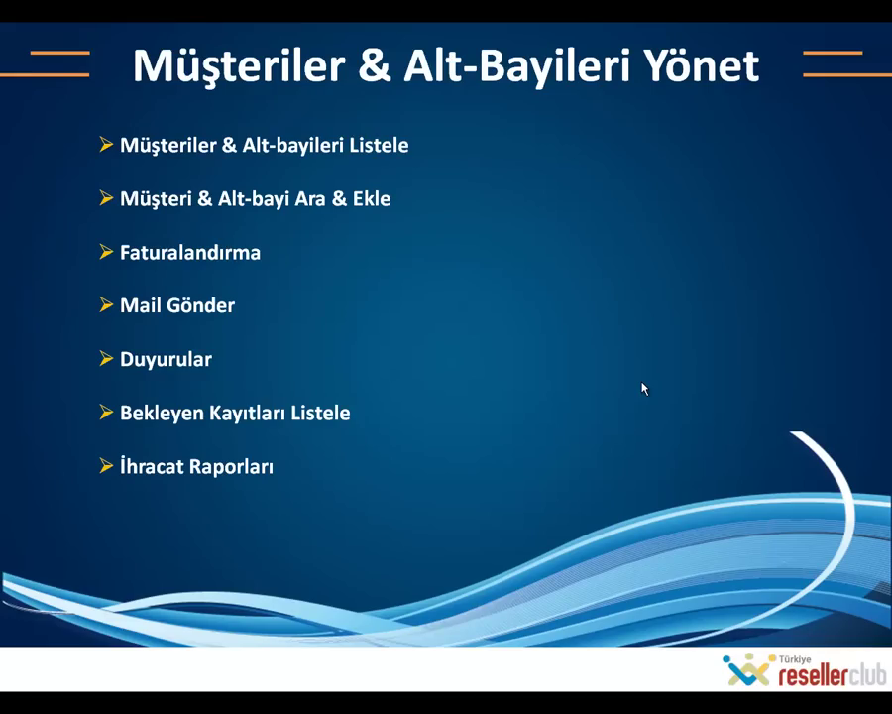
key(alt+Tab)
key(alt+Tab)
key(alt+Tab)
key(alt+Tab)
key(alt+Tab)
key(alt+Tab)
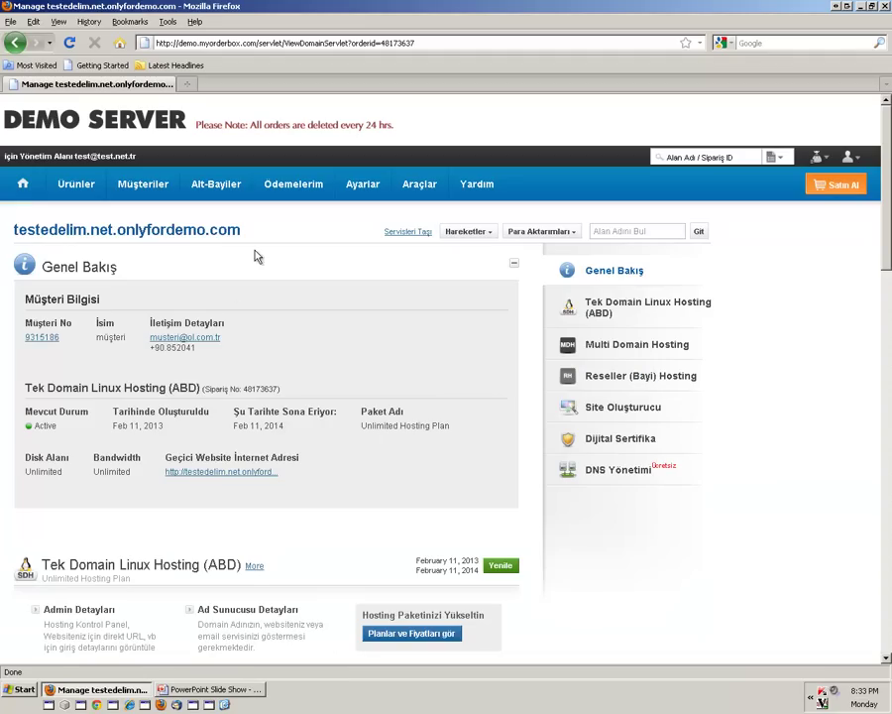
Step: Look over the Alt-Bayiler options, list the sub-resellers, and open the listed sub-reseller's details
mouse_move(224, 198)
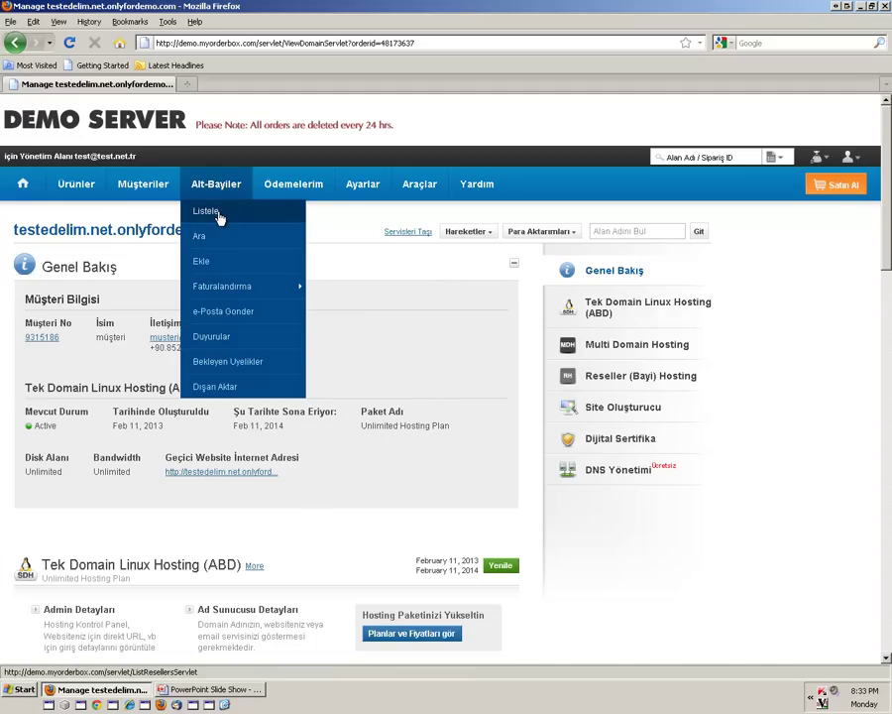
mouse_move(212, 295)
click(209, 214)
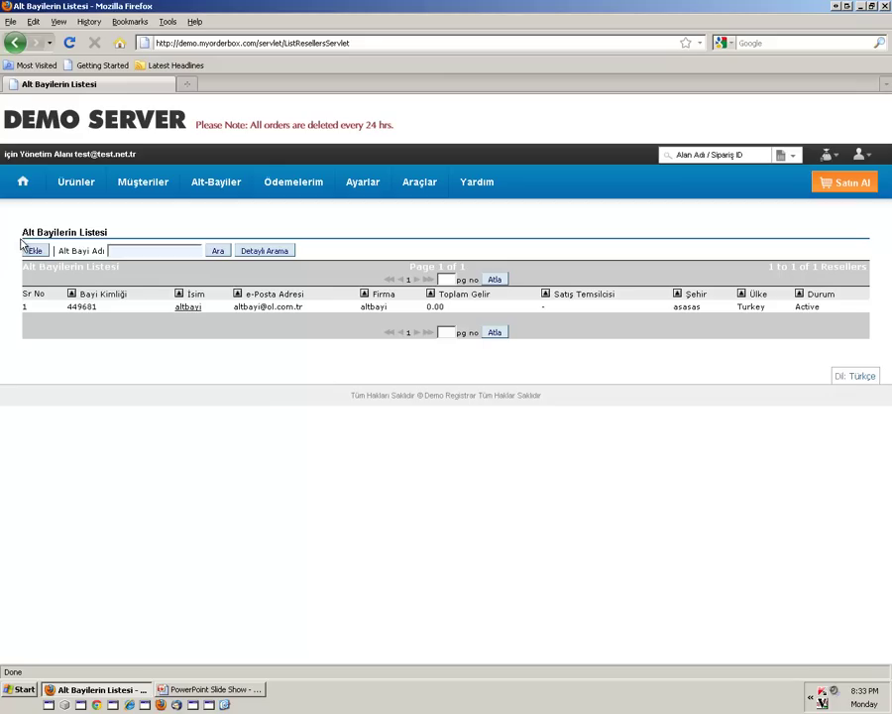
click(189, 309)
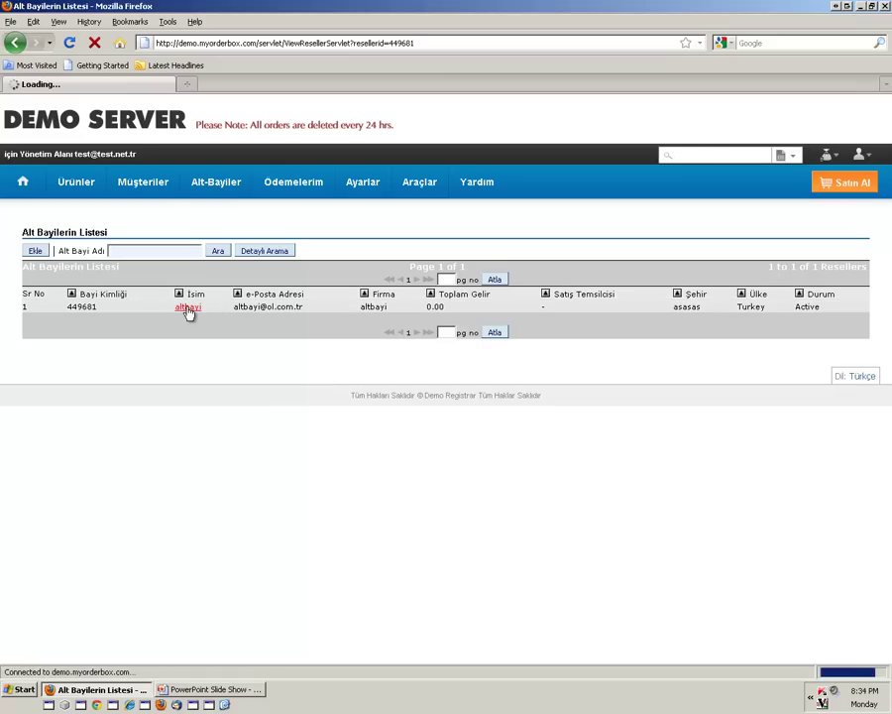